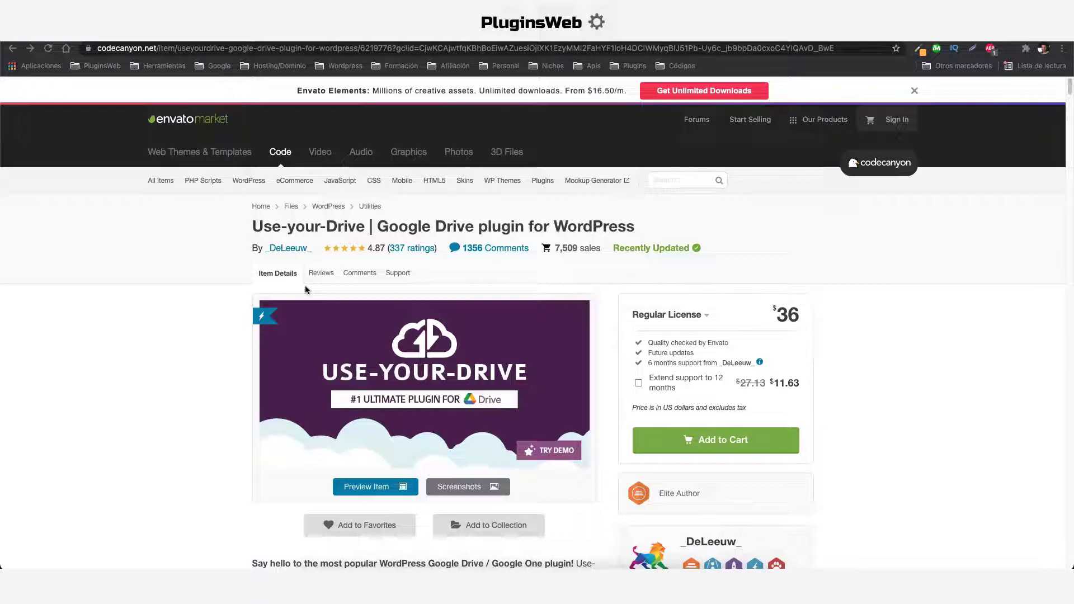
# Go from the CodeCanyon Use-your-Drive listing back to the WordPress dashboard
pyautogui.click(307, 301)
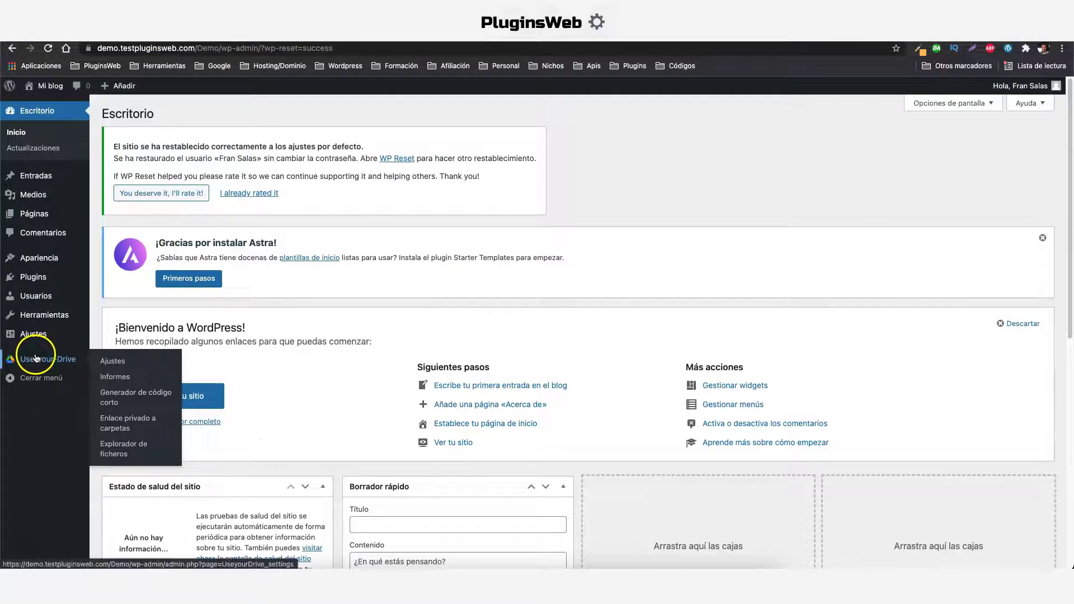
# Bring up Google Drive's My Drive with the imagenes, pdf and plugins folders
pyautogui.moveTo(51, 287)
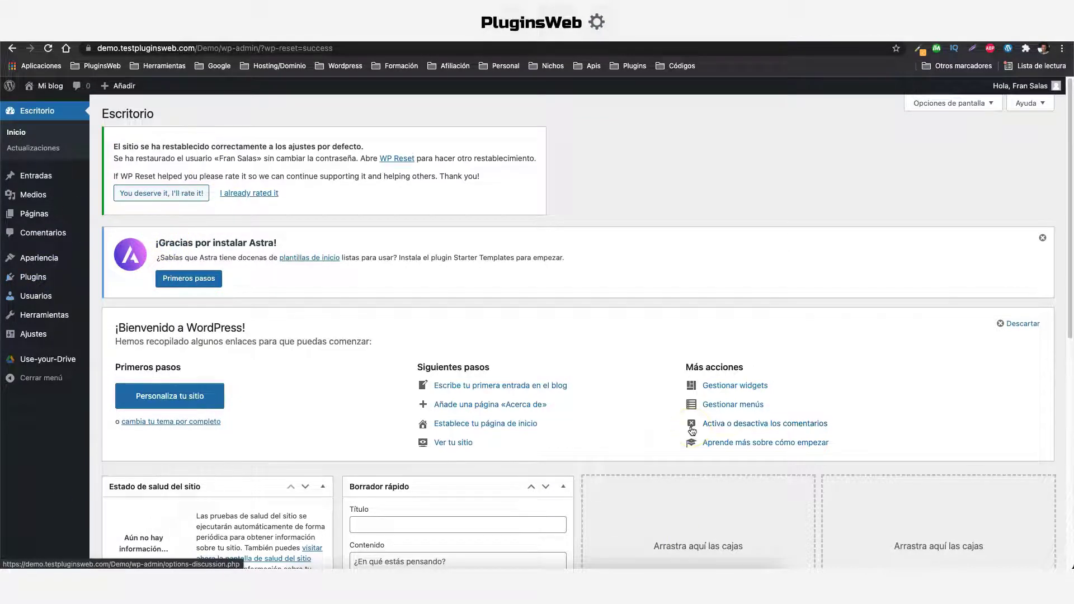
pyautogui.click(235, 25)
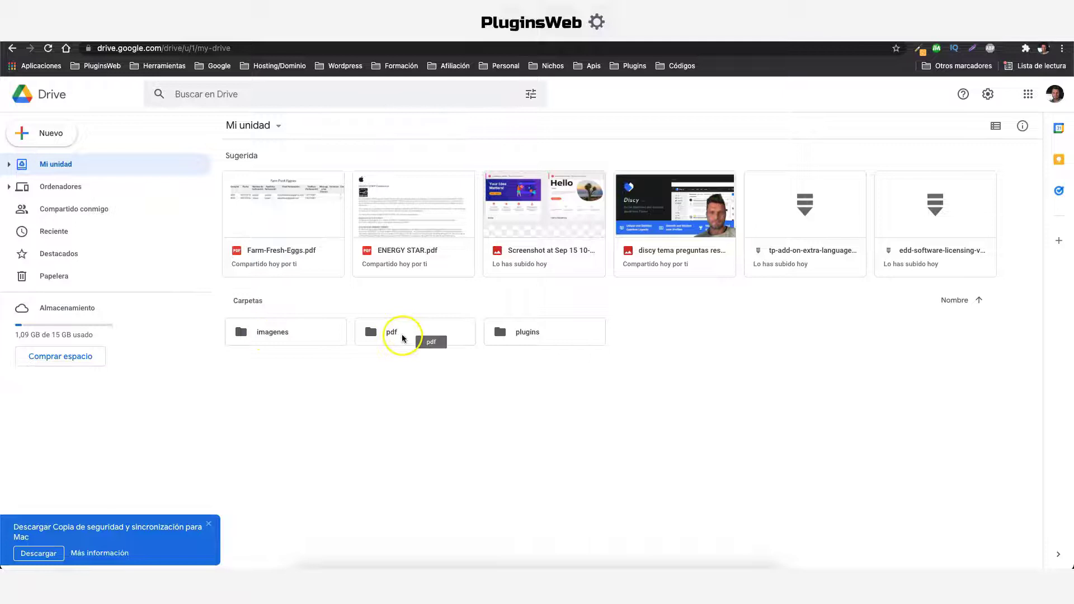
# Look inside the imagenes, pdf and plugins folders, returning to My Drive after each
pyautogui.doubleClick(294, 334)
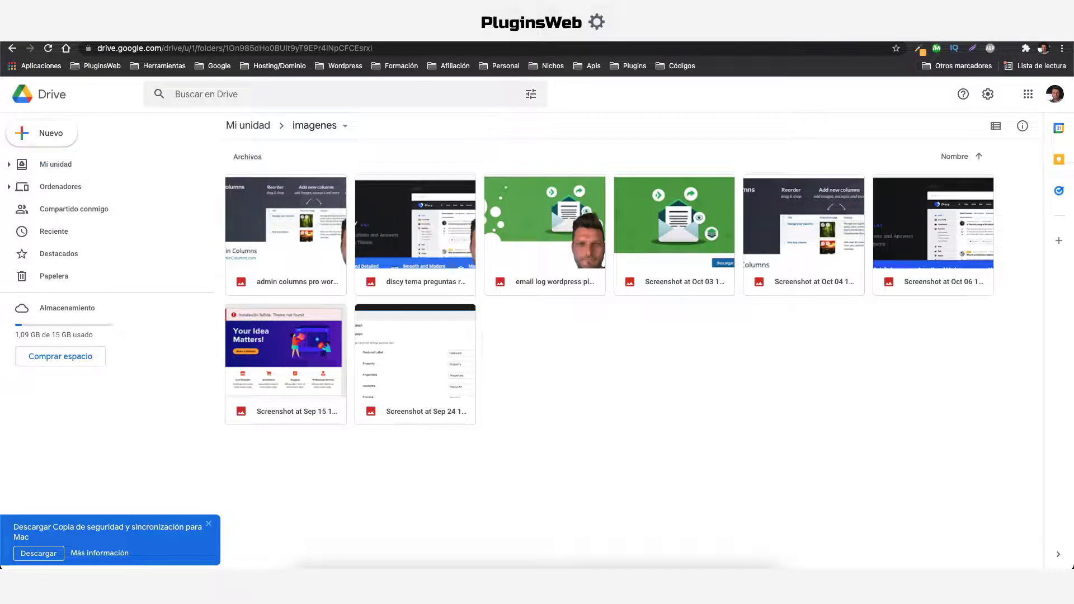
pyautogui.click(13, 48)
pyautogui.click(394, 333)
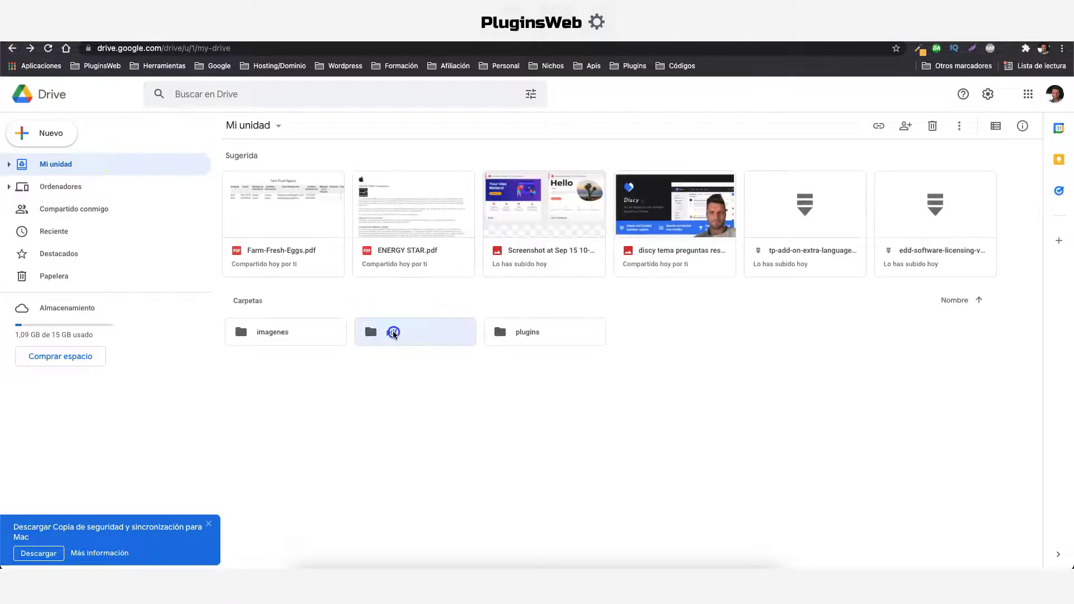
pyautogui.click(394, 333)
pyautogui.click(13, 49)
pyautogui.doubleClick(547, 333)
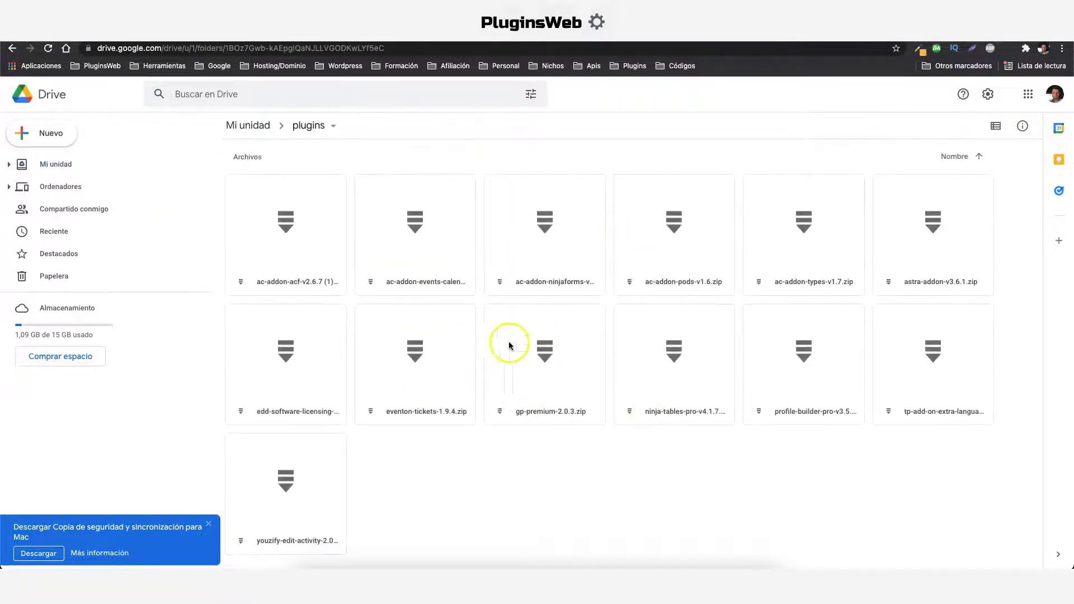
pyautogui.click(12, 49)
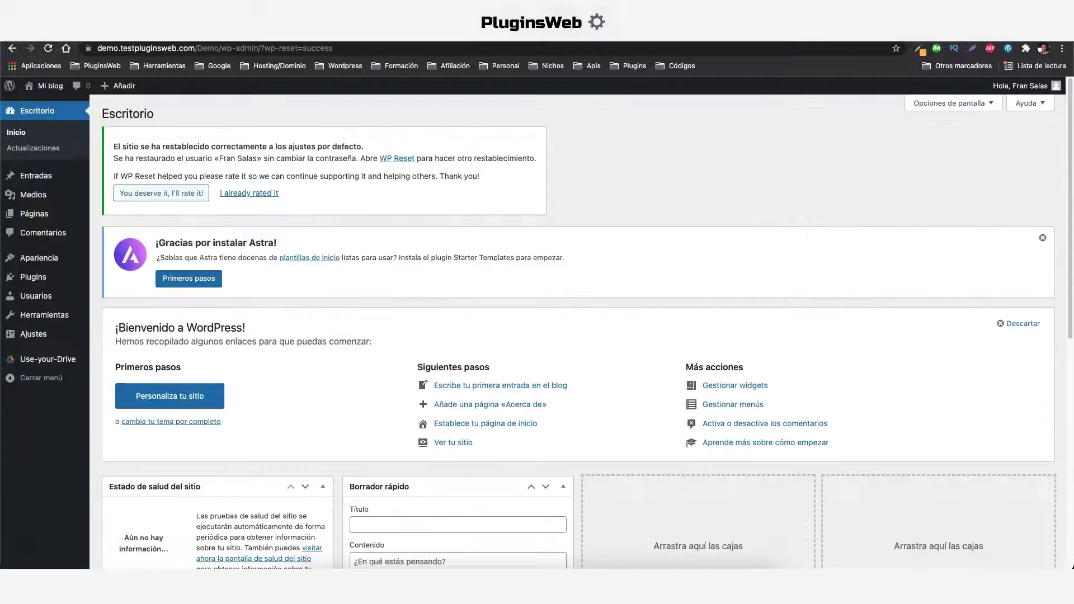
# Link a Google account in Use-your-Drive Ajustes, grant Drive access, and save the settings
pyautogui.click(99, 356)
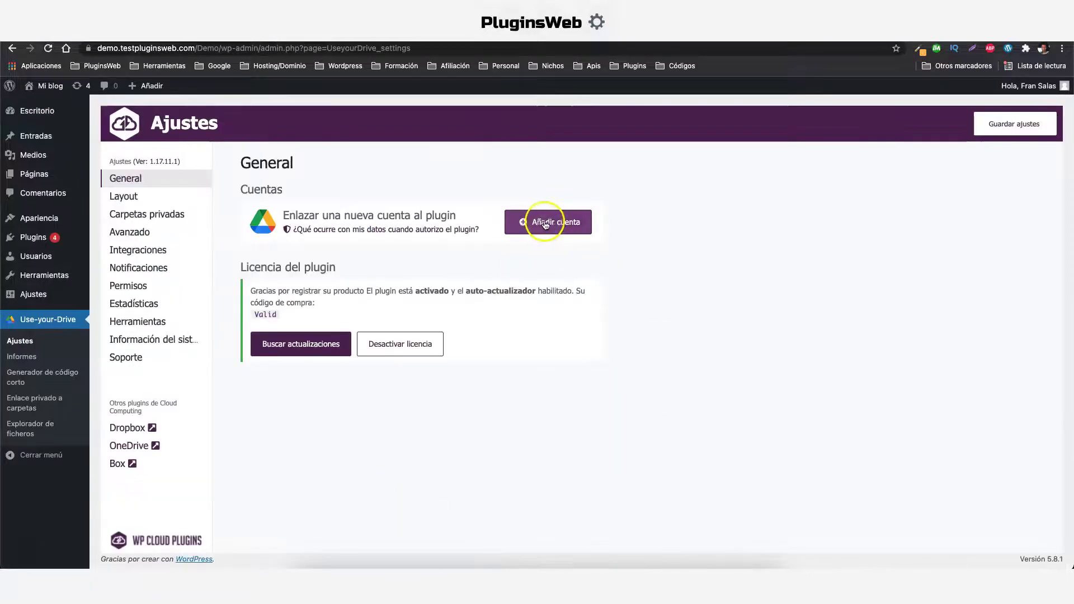
pyautogui.click(545, 224)
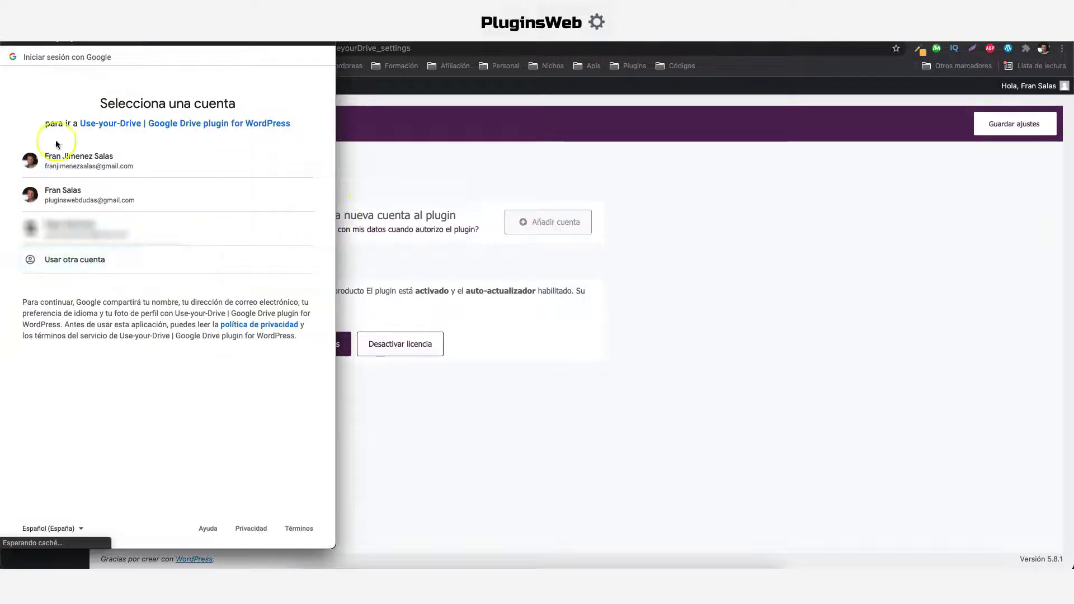
pyautogui.click(72, 195)
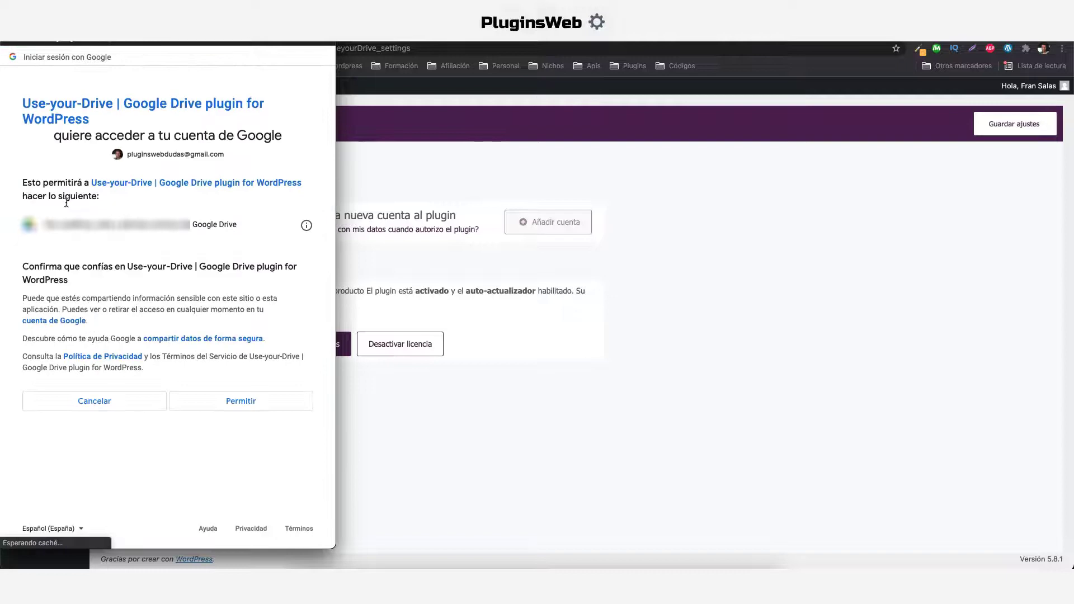
pyautogui.click(256, 398)
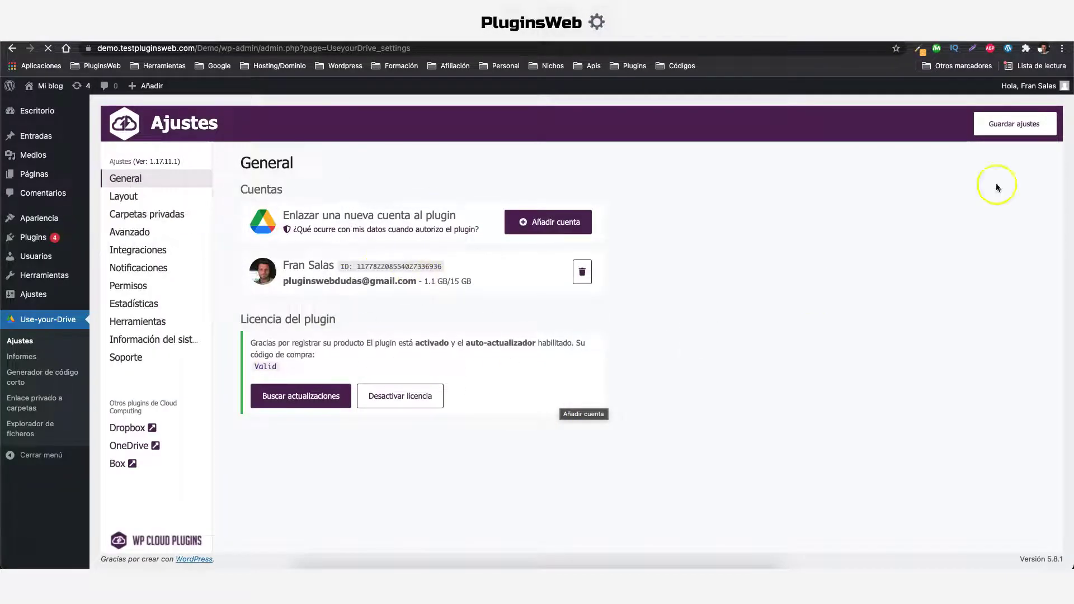
pyautogui.click(1014, 126)
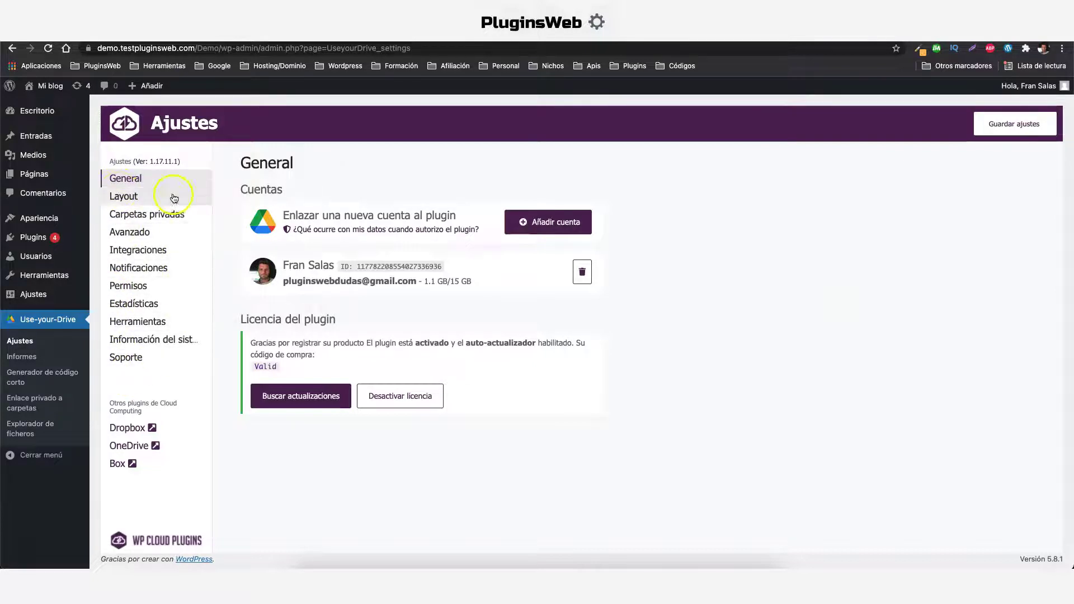
# In the Layout settings, inspect the Paleta de Color and Lightbox options
pyautogui.click(135, 196)
pyautogui.click(351, 258)
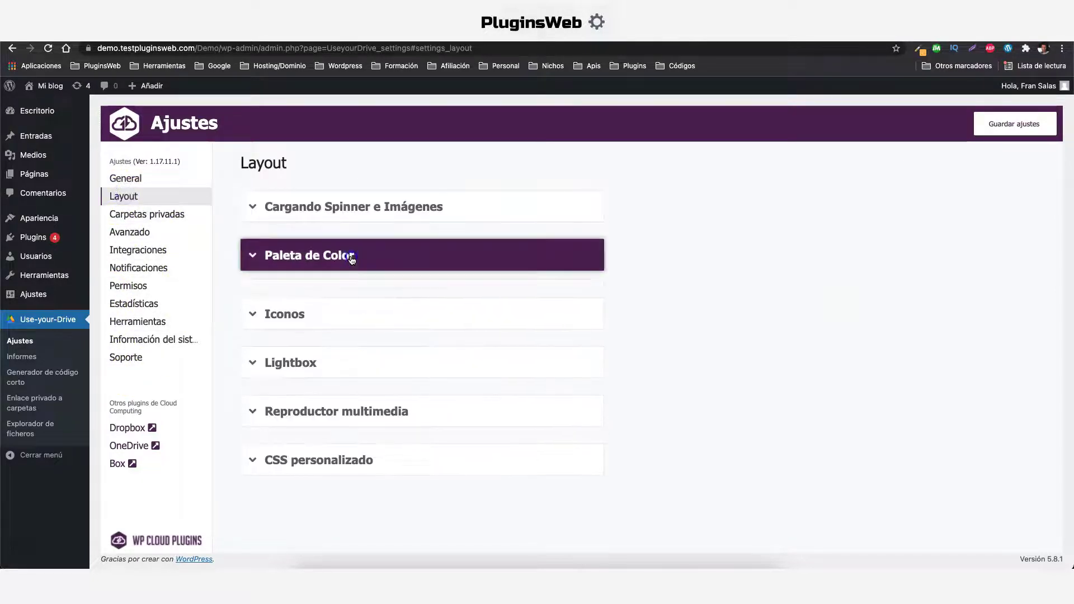
pyautogui.click(351, 258)
pyautogui.click(356, 348)
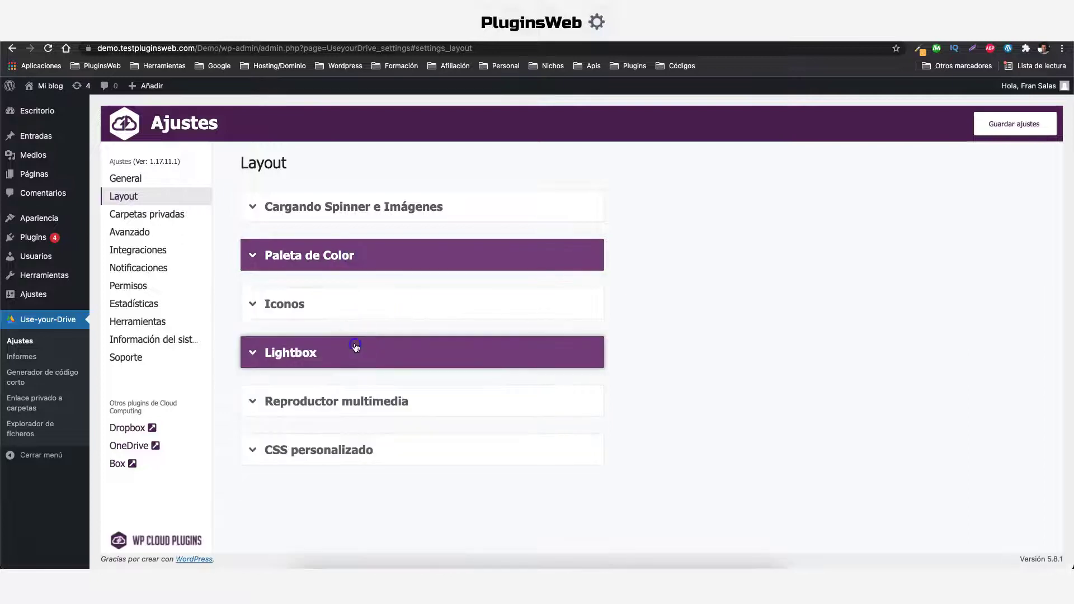
pyautogui.scroll(-2, 356, 335)
pyautogui.click(352, 246)
# Inspect the Reproductor multimedia, CSS personalizado and Cargando Spinner options, then go to Avanzado
pyautogui.click(377, 398)
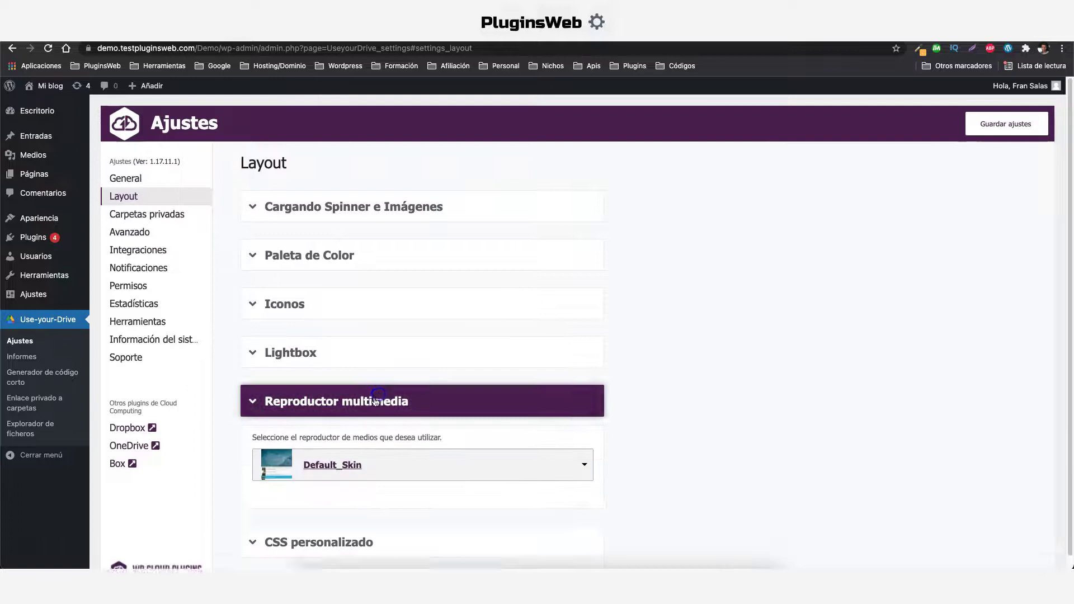
pyautogui.scroll(-2, 352, 274)
pyautogui.click(363, 306)
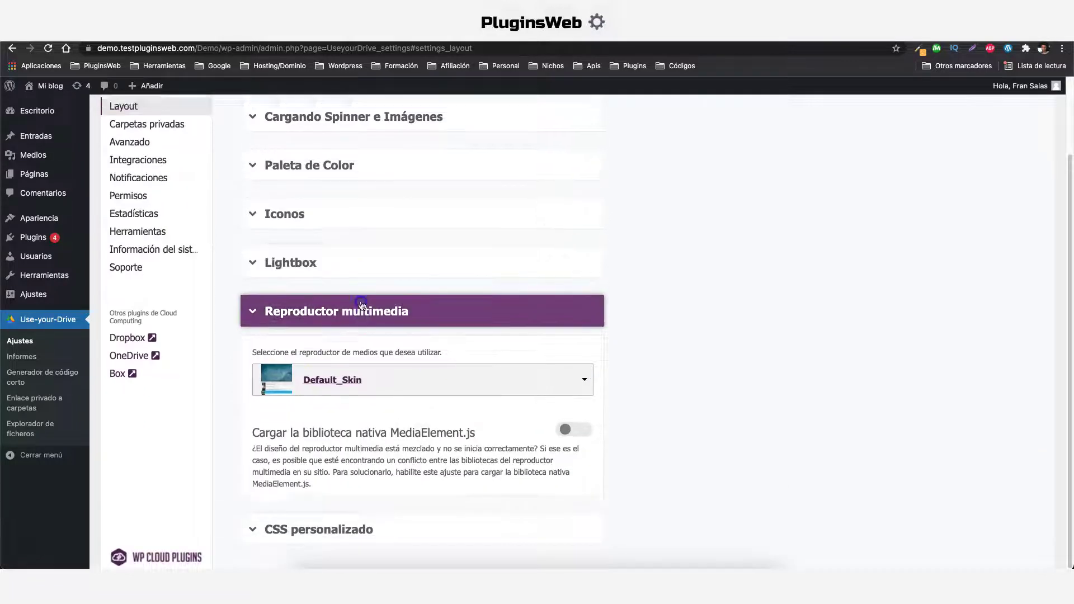
pyautogui.click(312, 449)
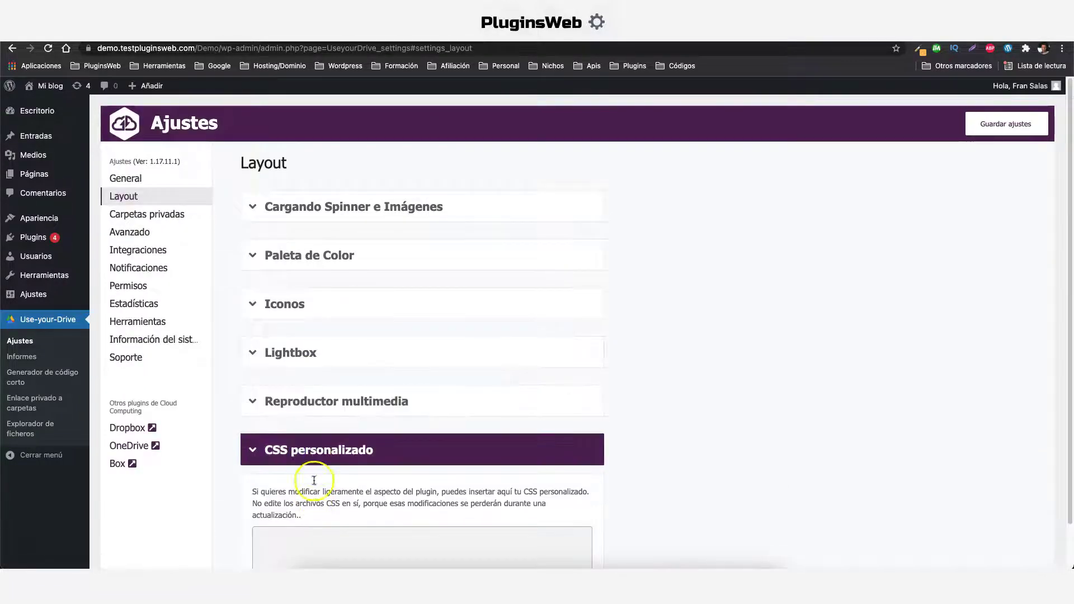
pyautogui.click(347, 207)
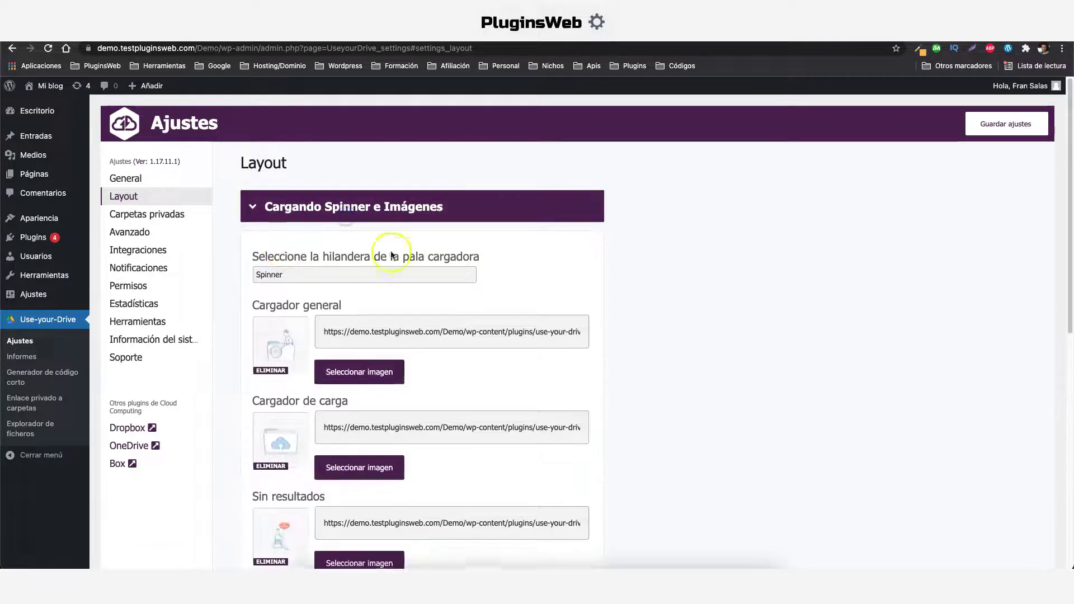
pyautogui.scroll(-1, 336, 325)
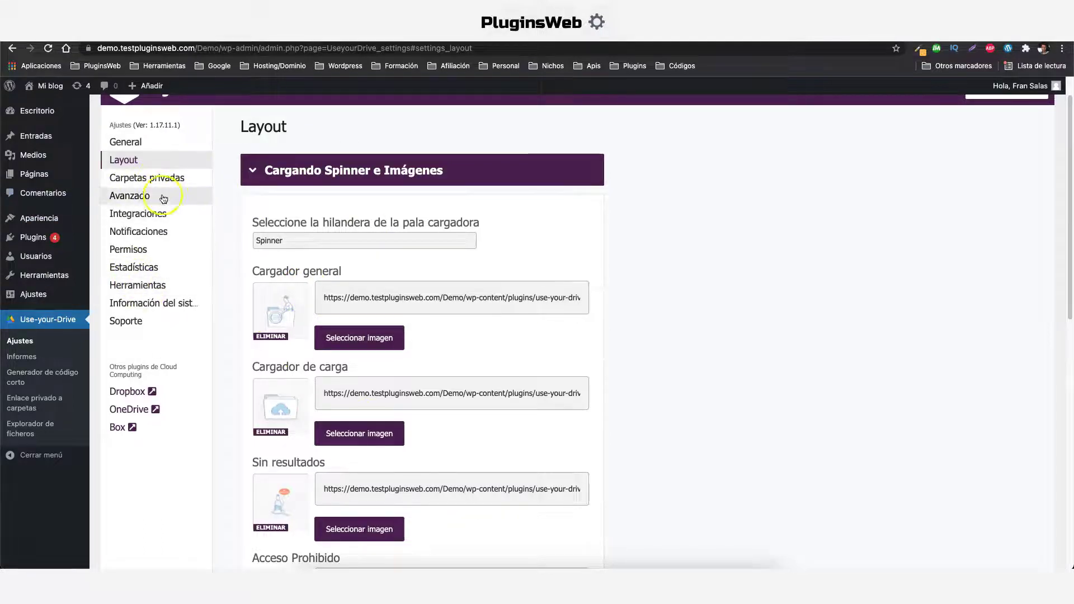
pyautogui.click(118, 197)
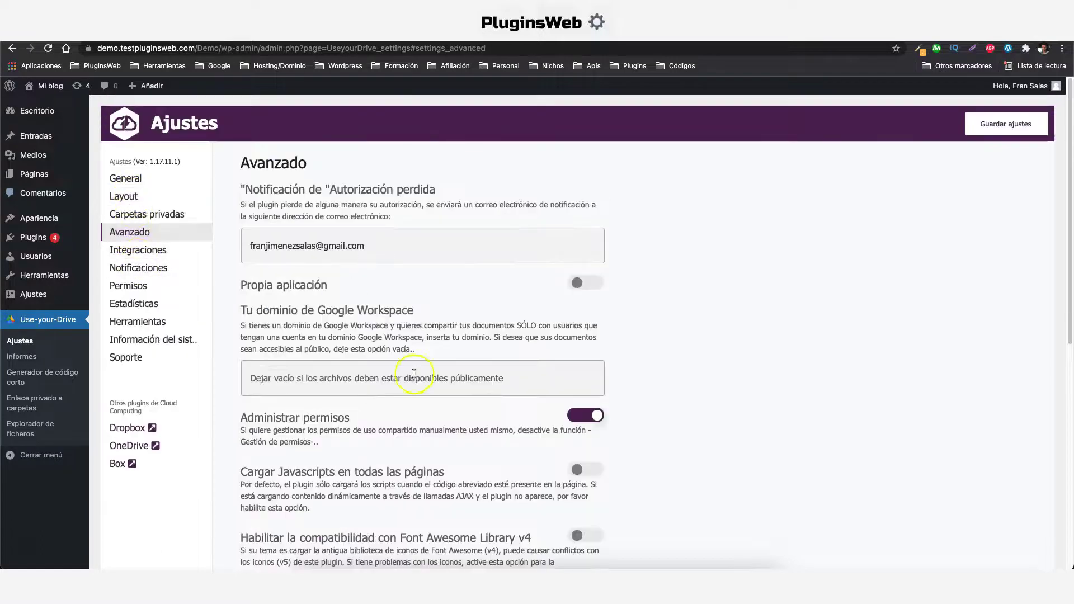
# Scroll through the Avanzado settings, then view the Integraciones section
pyautogui.scroll(-4, 492, 371)
pyautogui.scroll(-2, 445, 255)
pyautogui.scroll(-3, 344, 374)
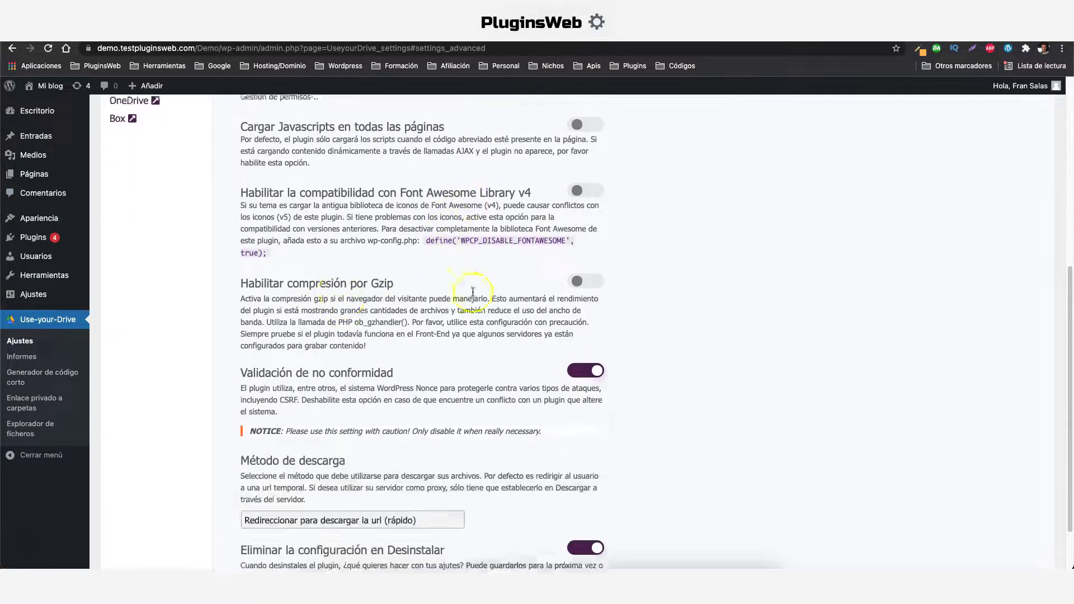
pyautogui.scroll(10, 471, 368)
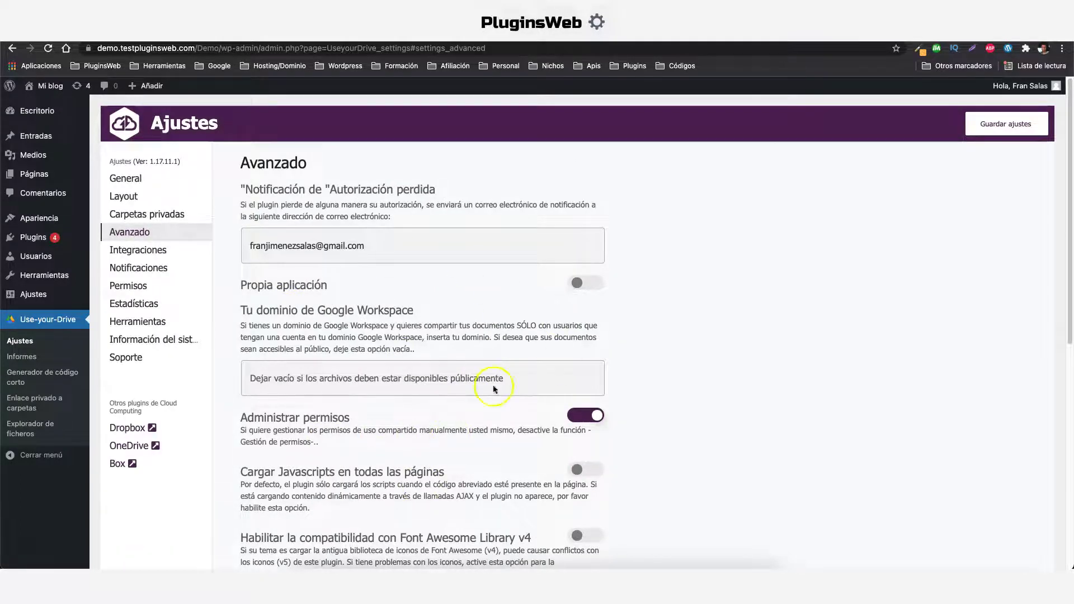
pyautogui.click(138, 249)
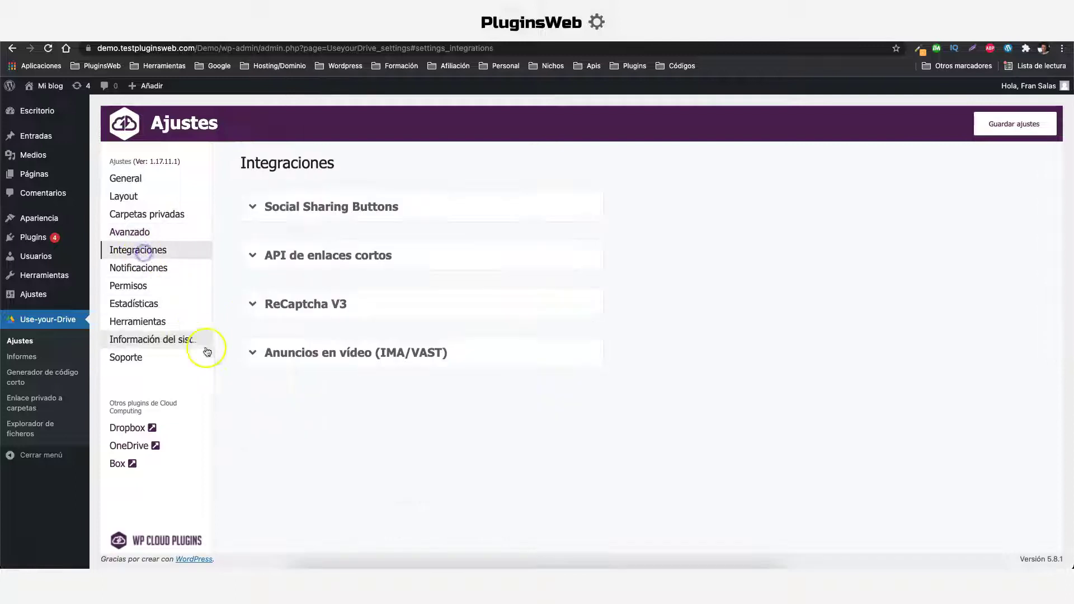
# Review the Notificaciones download and upload notification options, then go to Permisos
pyautogui.click(126, 268)
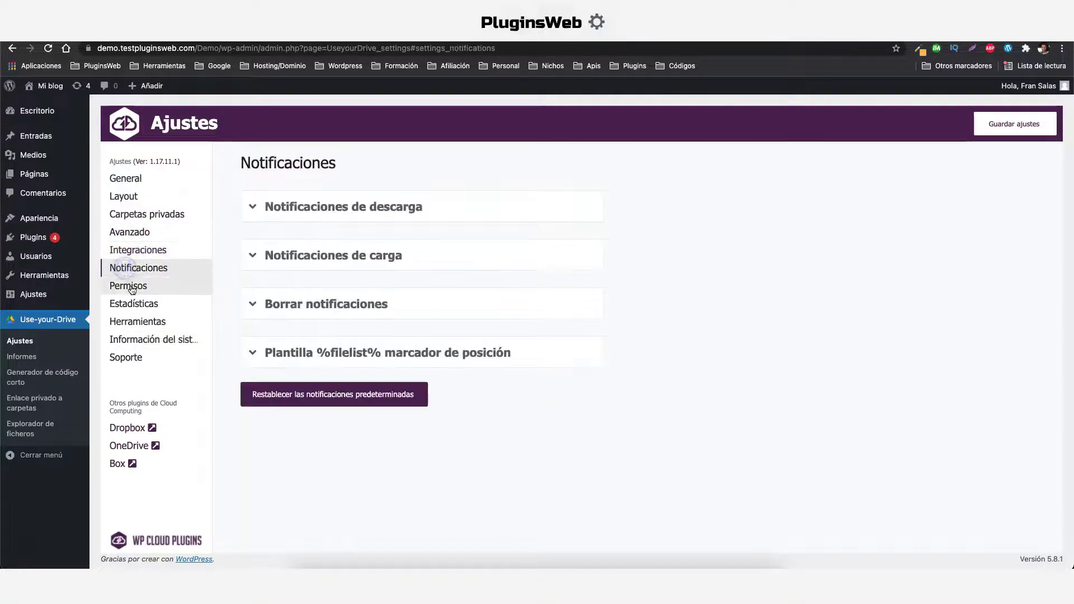
pyautogui.click(359, 206)
pyautogui.scroll(-4, 412, 288)
pyautogui.click(372, 442)
pyautogui.click(341, 400)
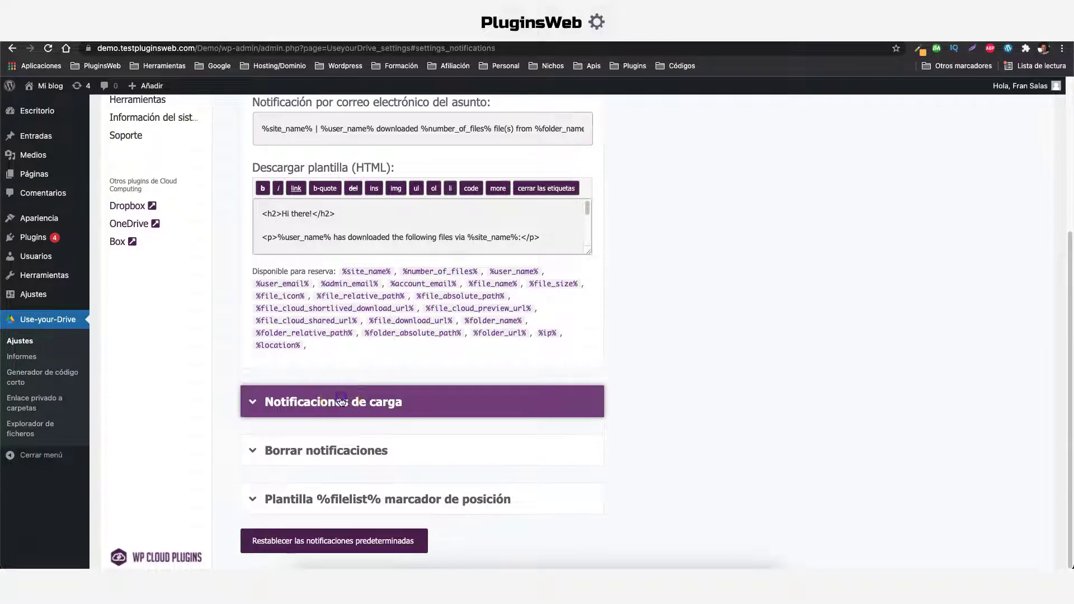
pyautogui.scroll(3, 445, 252)
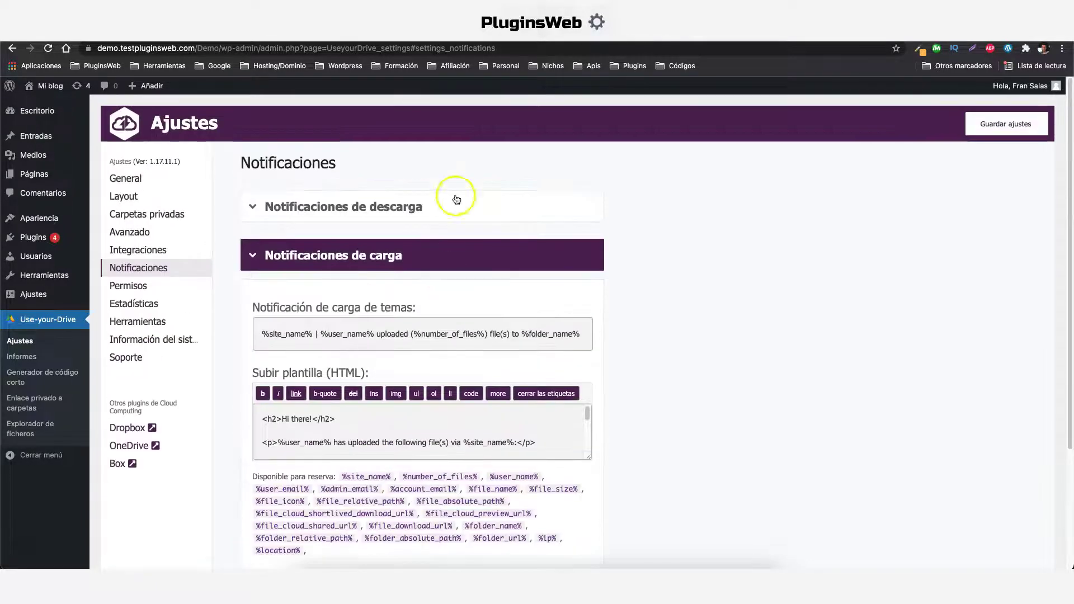
pyautogui.click(129, 288)
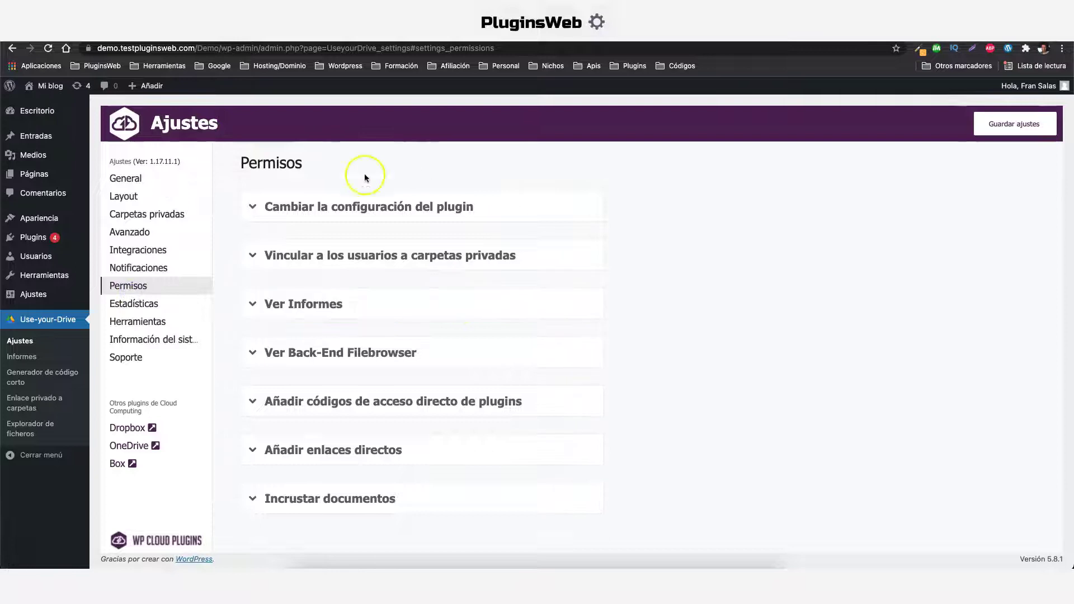
# Check roles for plugin configuration, private-folder linking and reports, then open Estadísticas
pyautogui.click(377, 206)
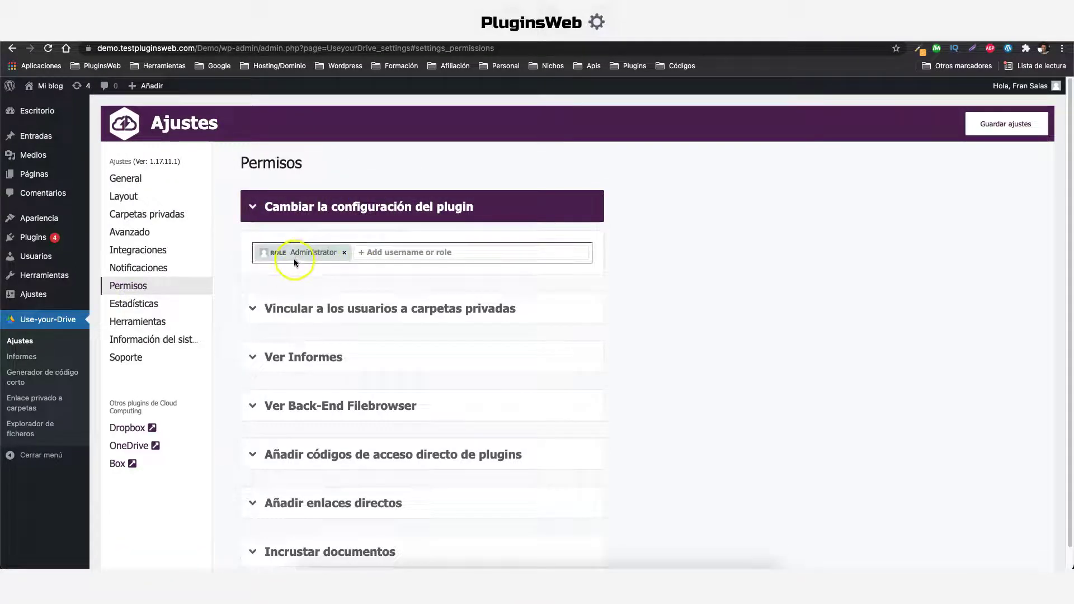
pyautogui.click(355, 254)
pyautogui.click(666, 263)
pyautogui.scroll(-1, 504, 280)
pyautogui.click(447, 291)
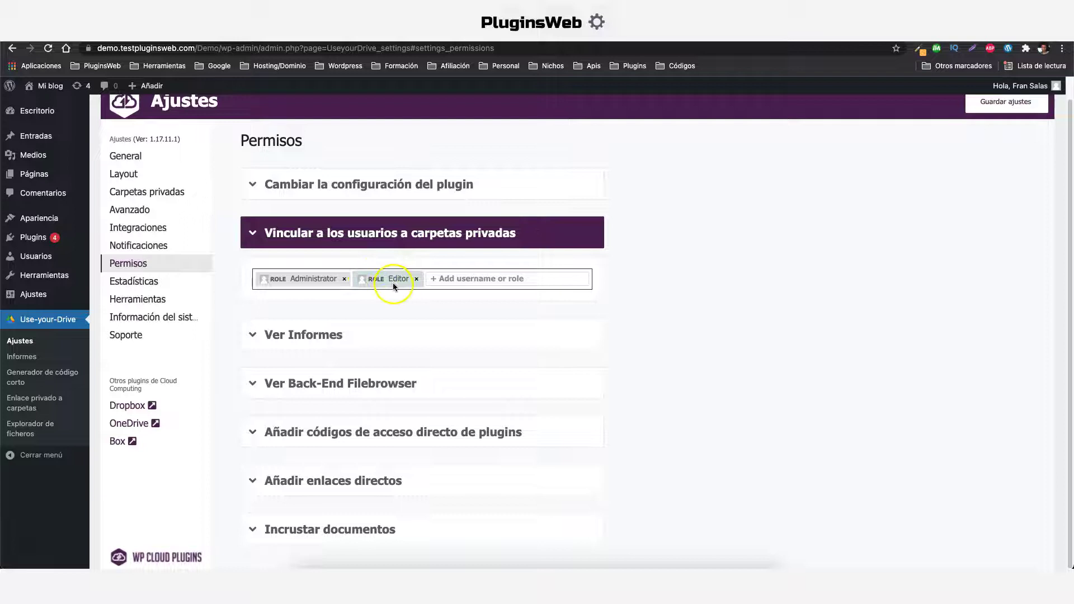
pyautogui.click(336, 336)
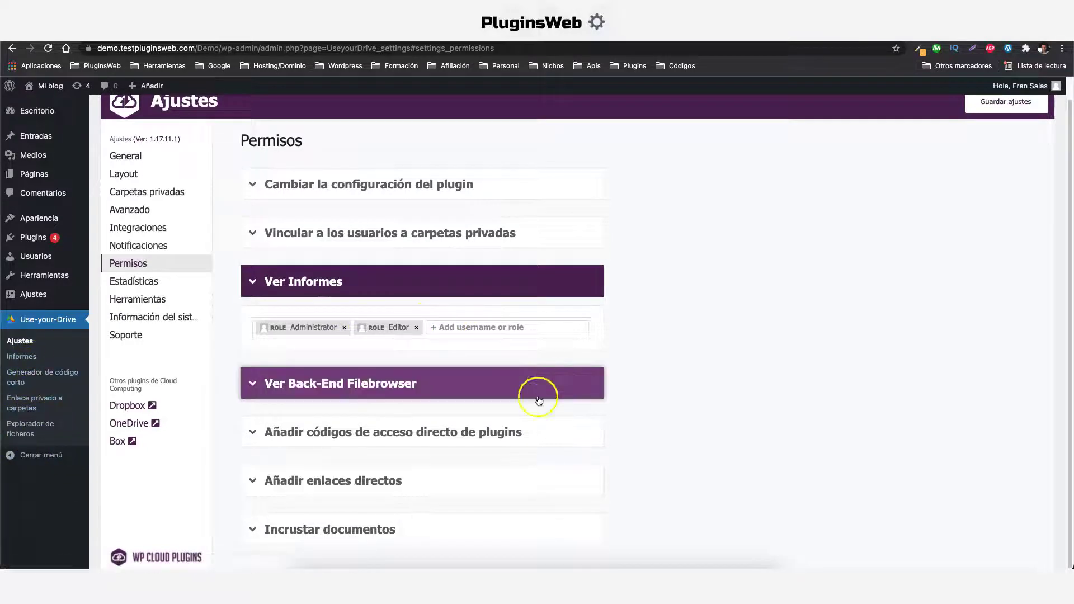
pyautogui.click(144, 284)
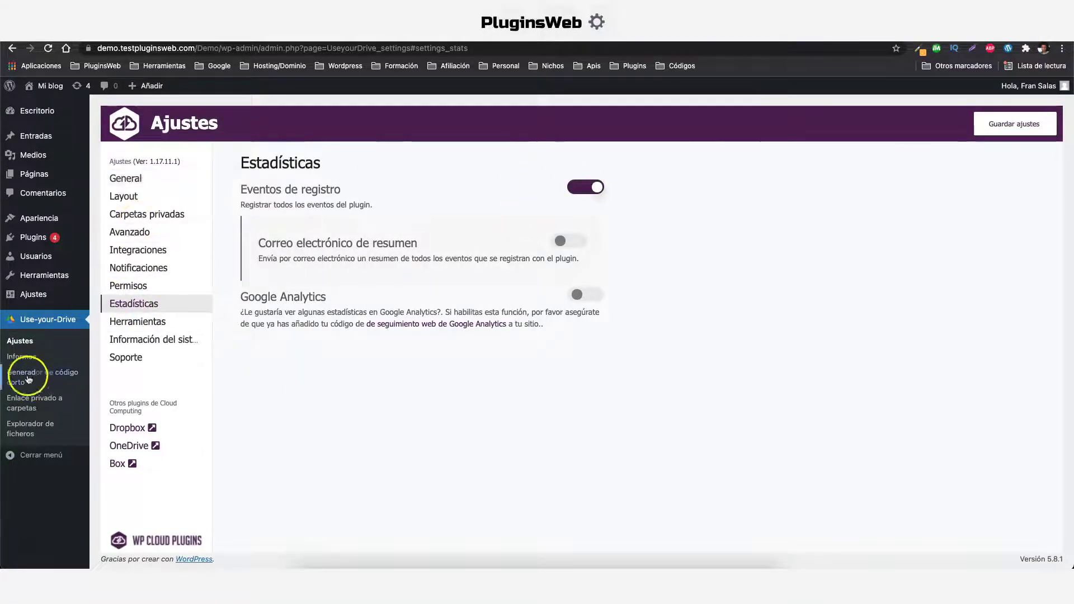
# Purge the cache under Herramientas, review Información del sistema, then open Generador de código corto
pyautogui.click(133, 321)
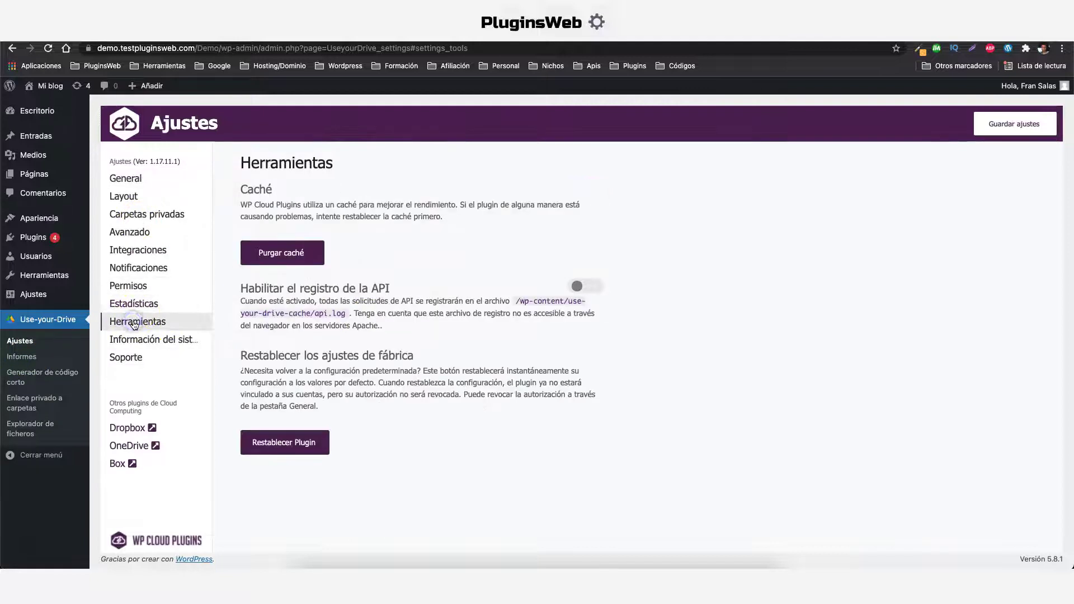
pyautogui.click(282, 252)
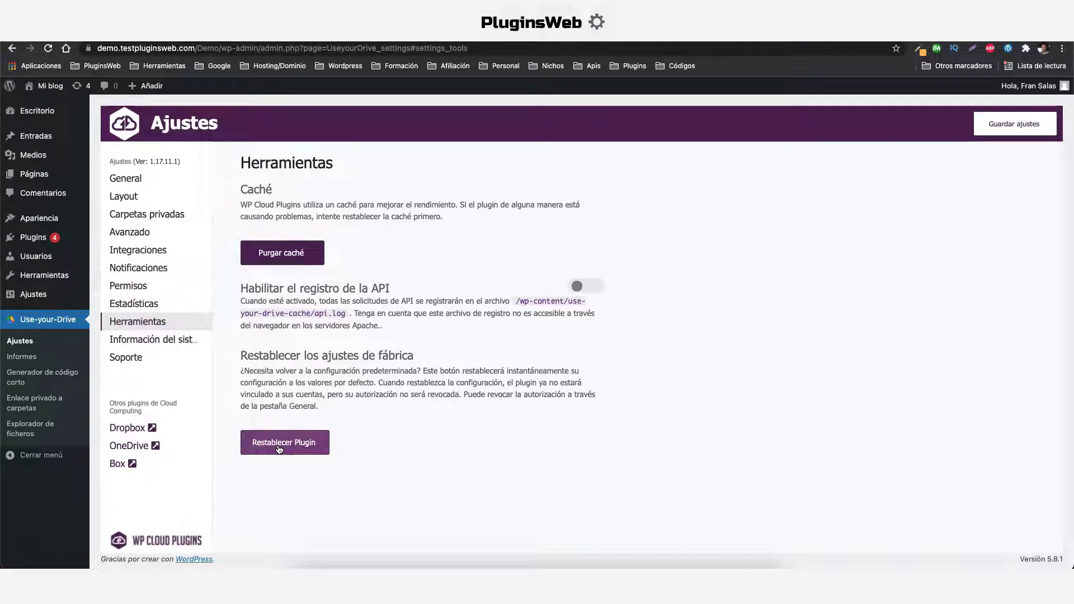
pyautogui.click(189, 341)
pyautogui.scroll(-5, 468, 406)
pyautogui.scroll(-8, 466, 412)
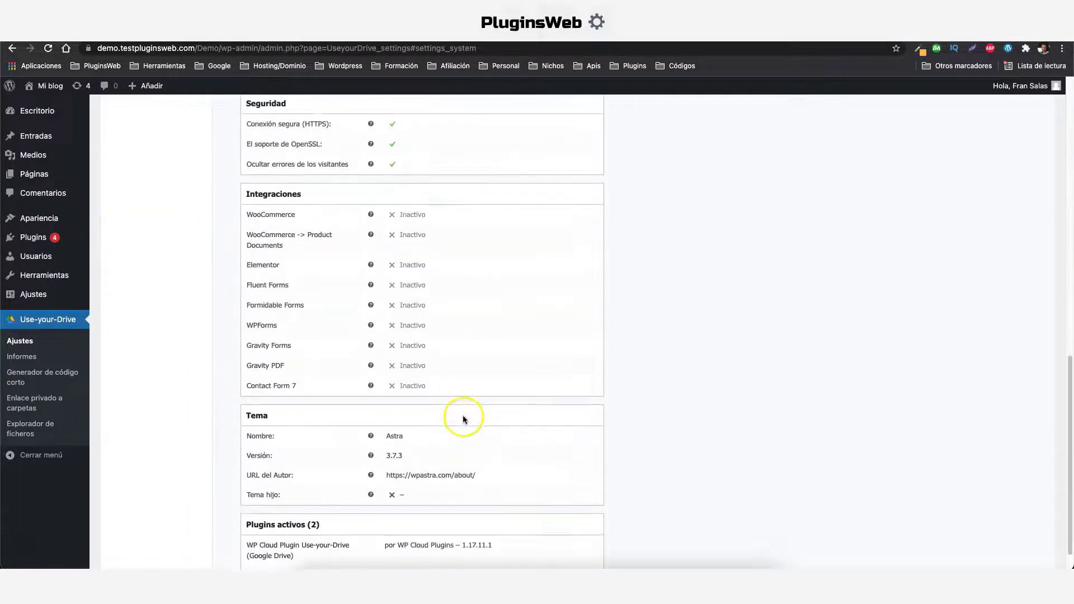
pyautogui.scroll(13, 510, 428)
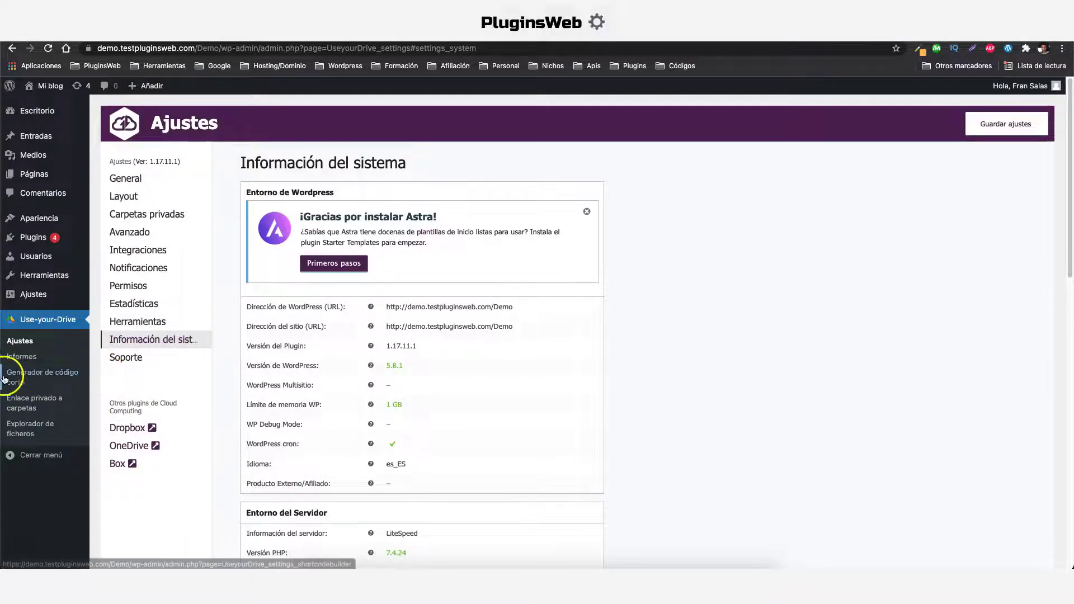
pyautogui.click(45, 381)
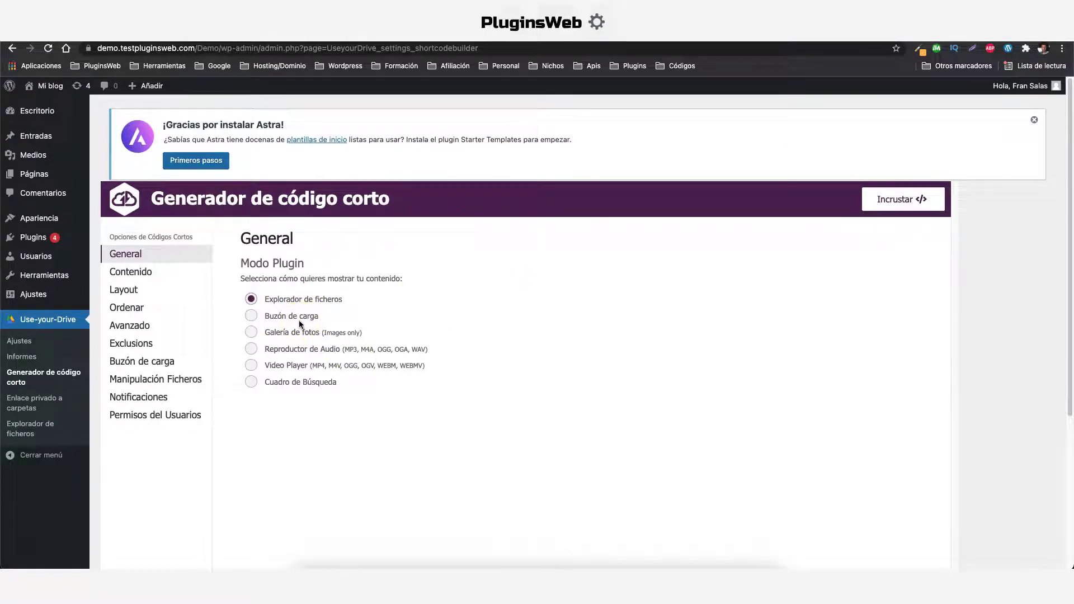
# In the Contenido tab, choose Mi unidad as the shortcode's starting folder after checking Google Drive
pyautogui.click(277, 338)
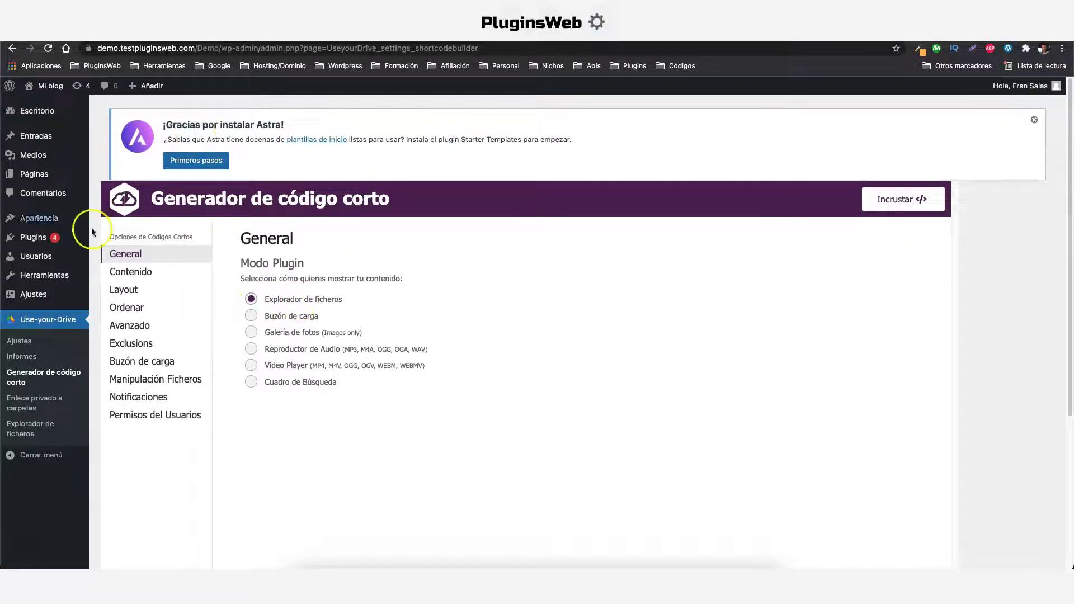
pyautogui.click(137, 273)
pyautogui.scroll(1, 151, 274)
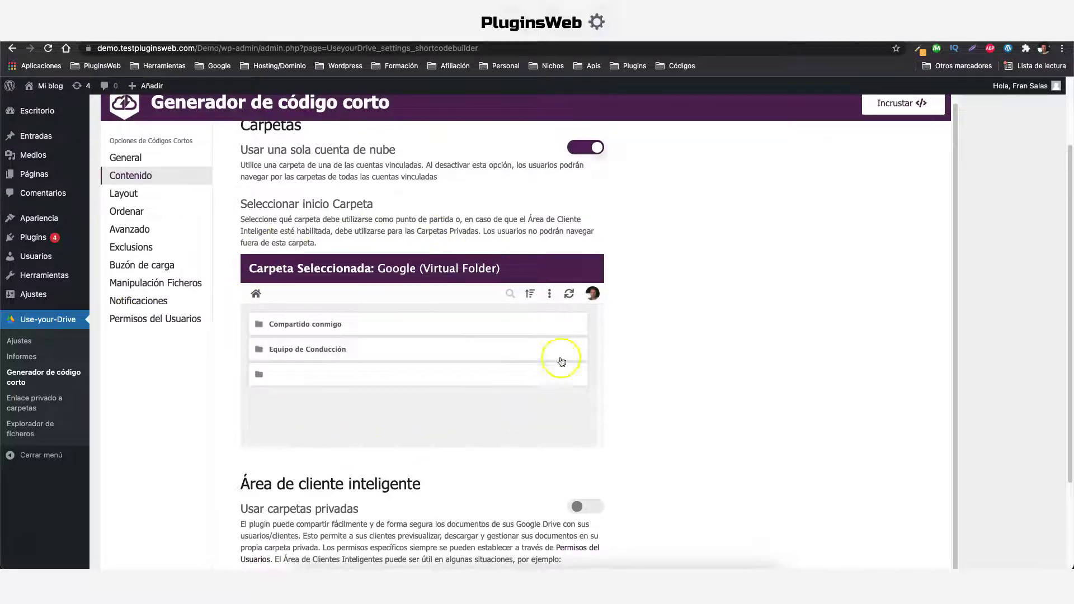
pyautogui.scroll(2, 882, 186)
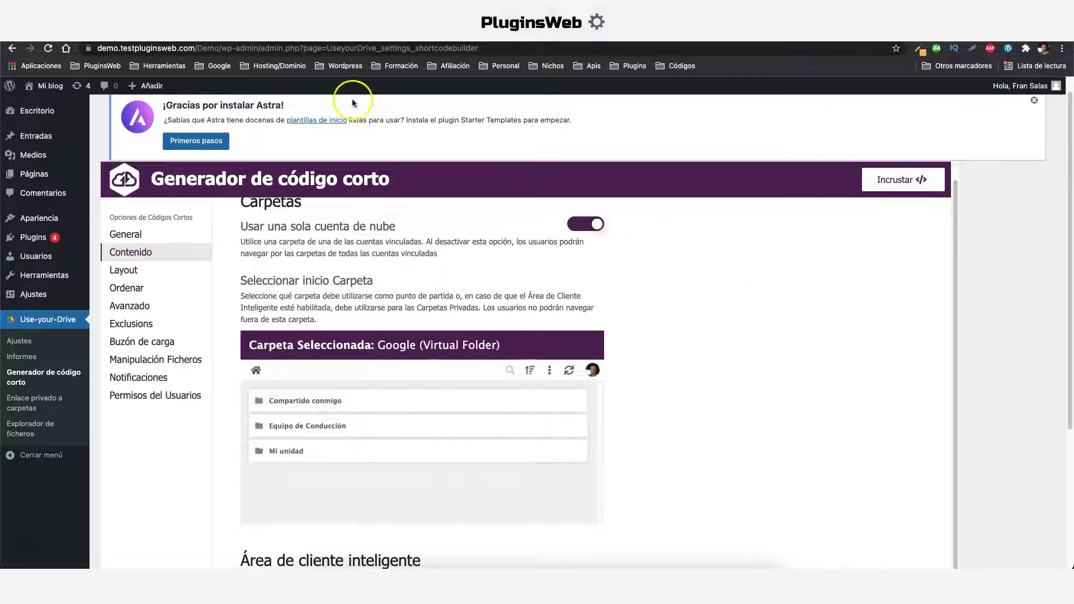
pyautogui.press('super+bracketleft')
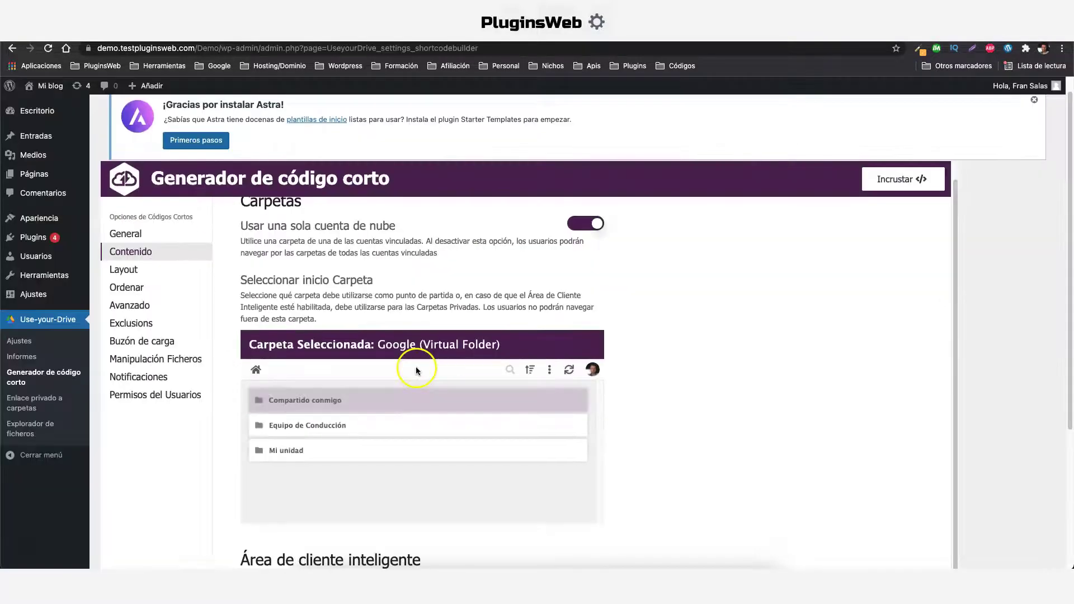
pyautogui.scroll(-3, 415, 368)
pyautogui.click(298, 324)
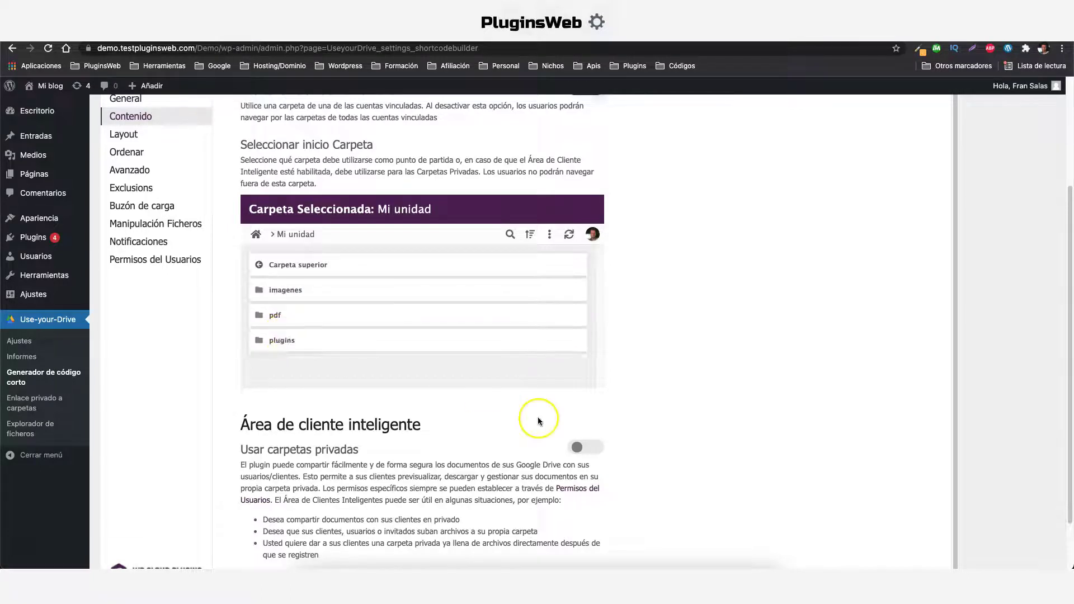
pyautogui.scroll(5, 539, 418)
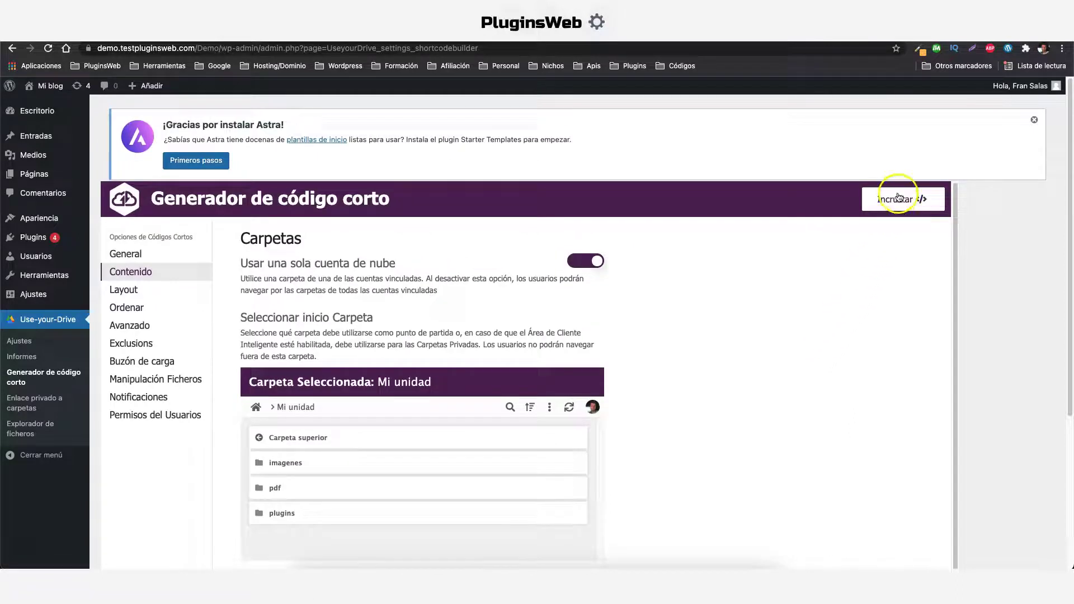
# Copy the embed shortcode and paste it into a new page titled 'google drive'
pyautogui.click(898, 198)
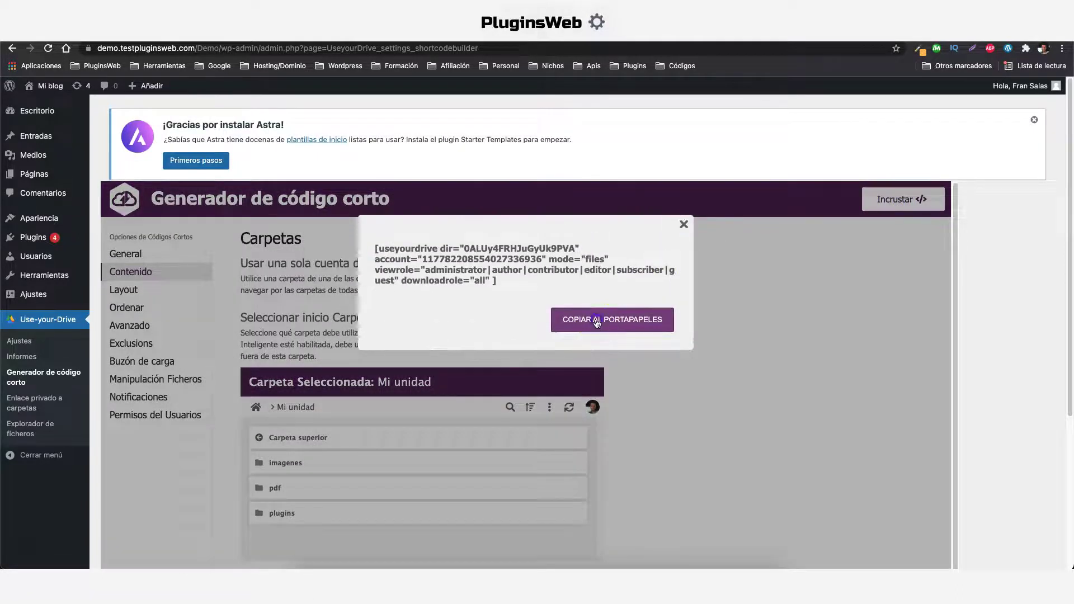
pyautogui.moveTo(36, 173)
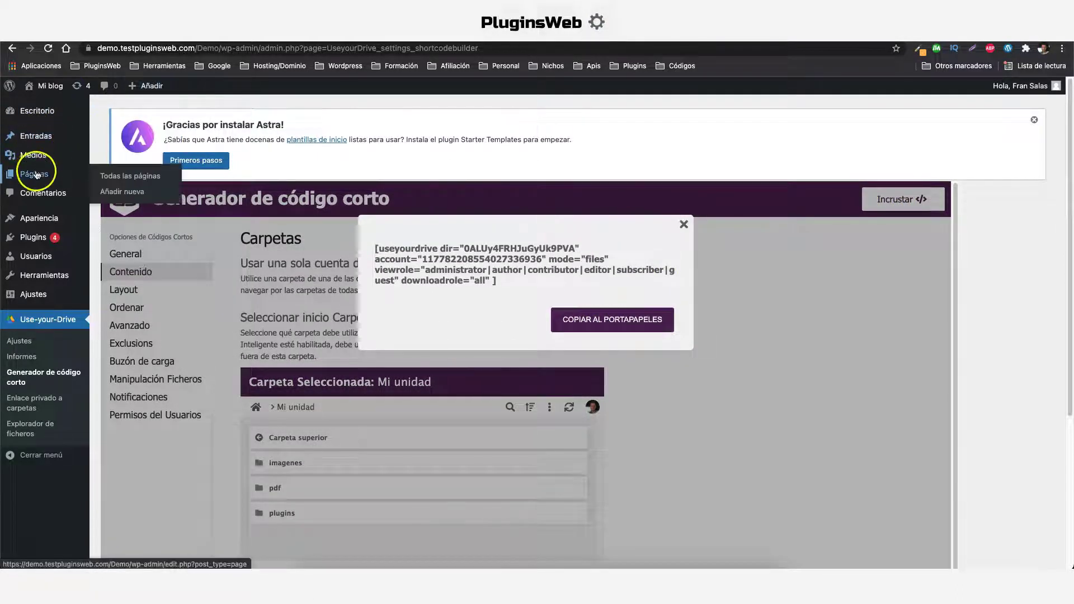
pyautogui.click(126, 196)
pyautogui.write('google drive')
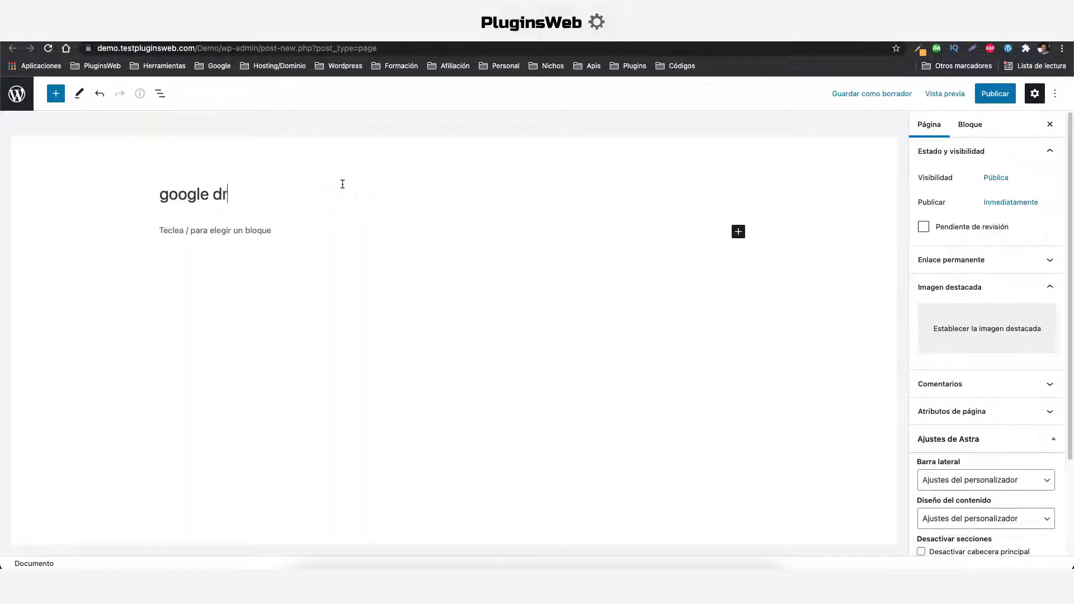
pyautogui.click(207, 235)
pyautogui.rightClick(208, 235)
pyautogui.click(287, 291)
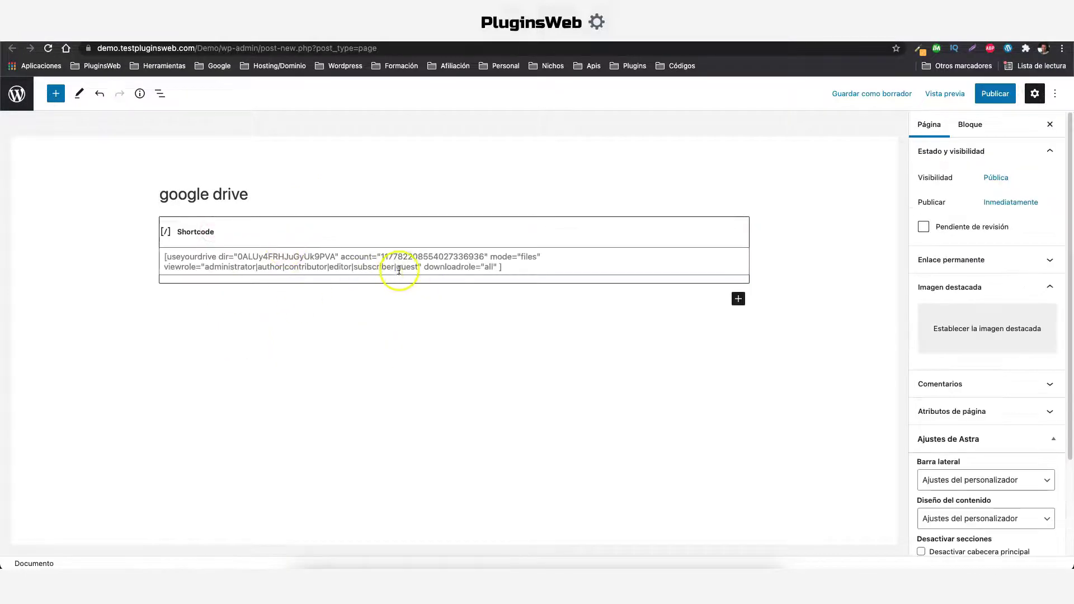
# Try inserting the Google Drive block, then publish the page and view it live
pyautogui.click(56, 94)
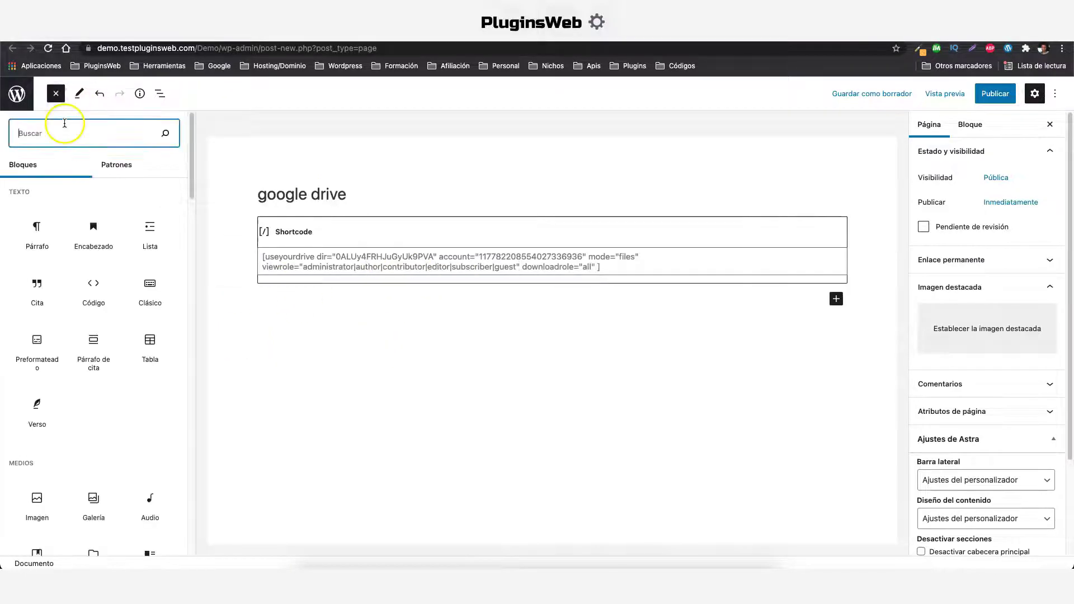
pyautogui.write('drive')
pyautogui.moveTo(72, 192); pyautogui.dragTo(125, 211)
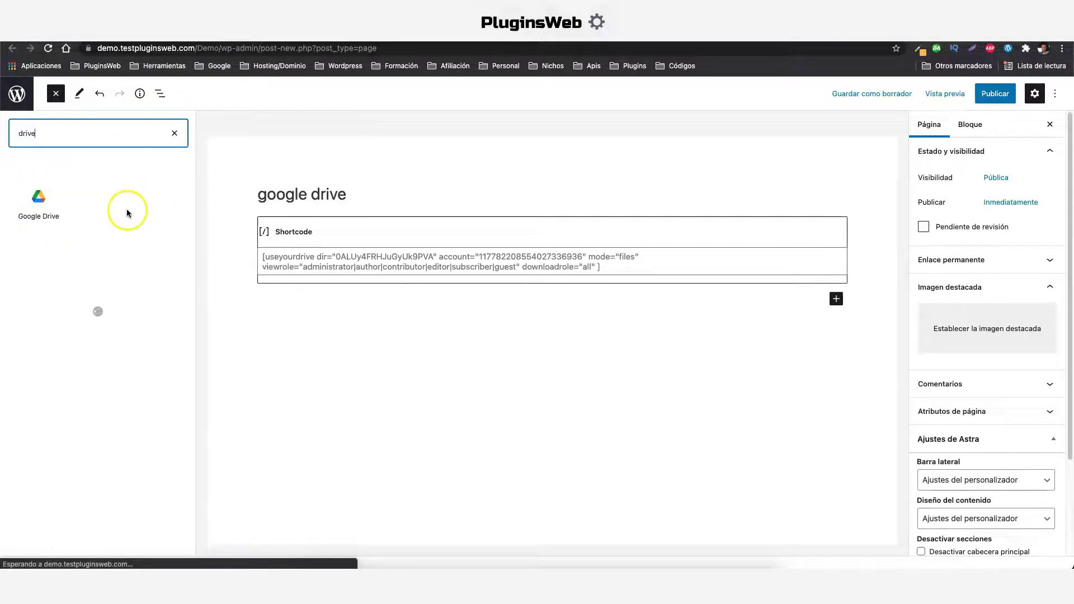
pyautogui.click(173, 136)
pyautogui.click(995, 96)
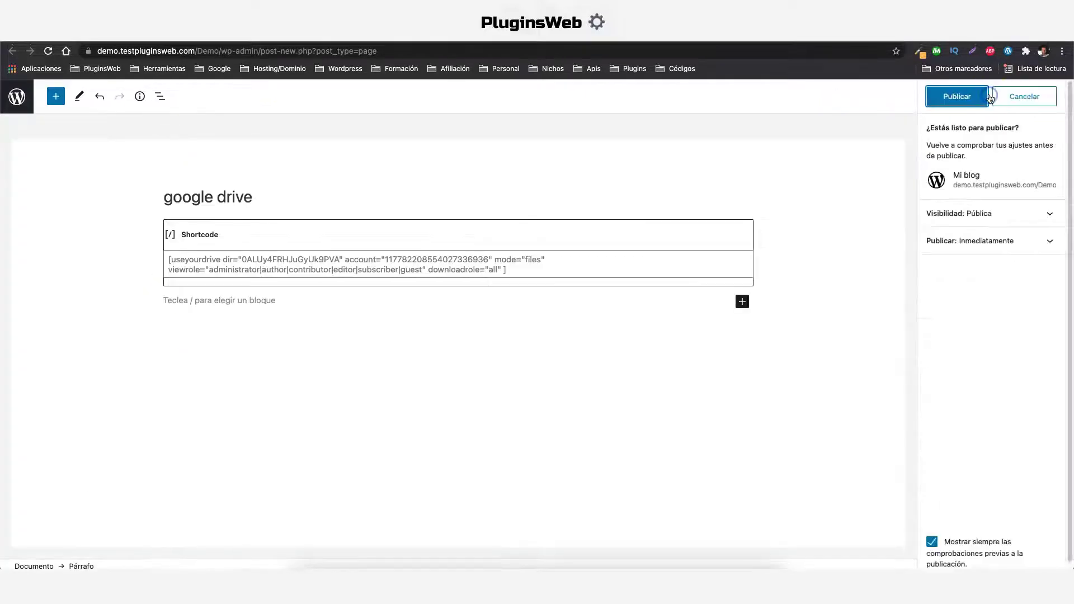
pyautogui.click(954, 101)
pyautogui.click(121, 537)
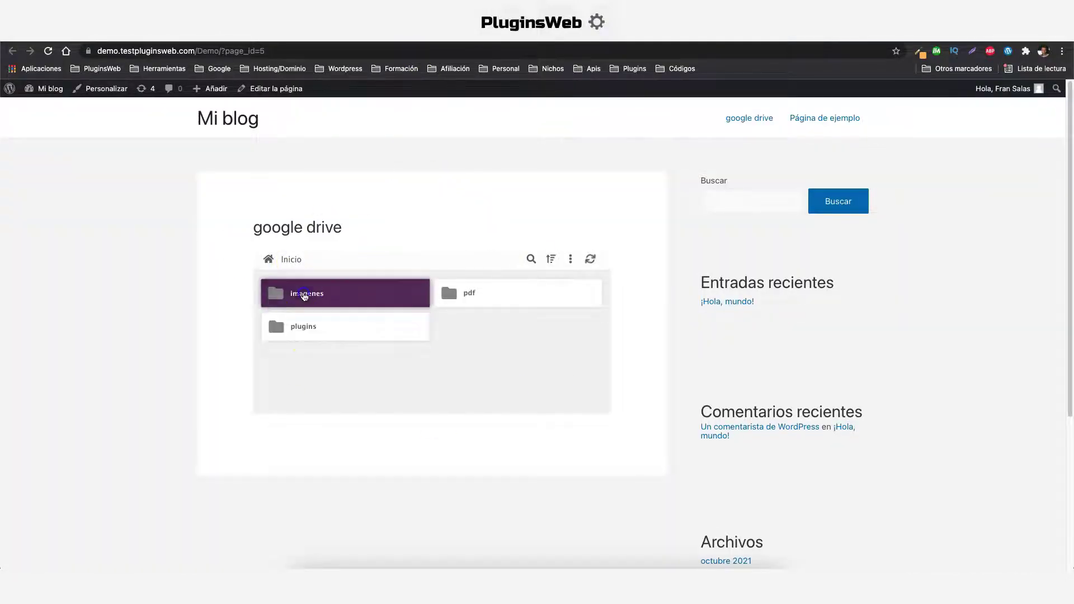
# Browse the imagenes and pdf folders in the embedded Drive widget on the live page
pyautogui.click(305, 296)
pyautogui.scroll(-3, 335, 280)
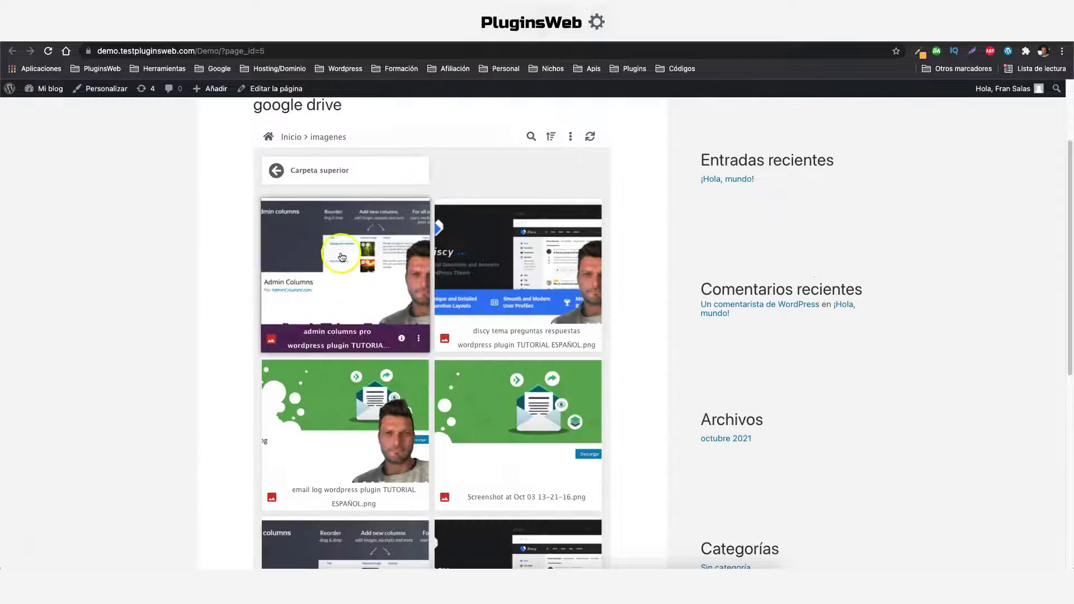
pyautogui.scroll(3, 351, 256)
pyautogui.click(288, 292)
pyautogui.click(481, 296)
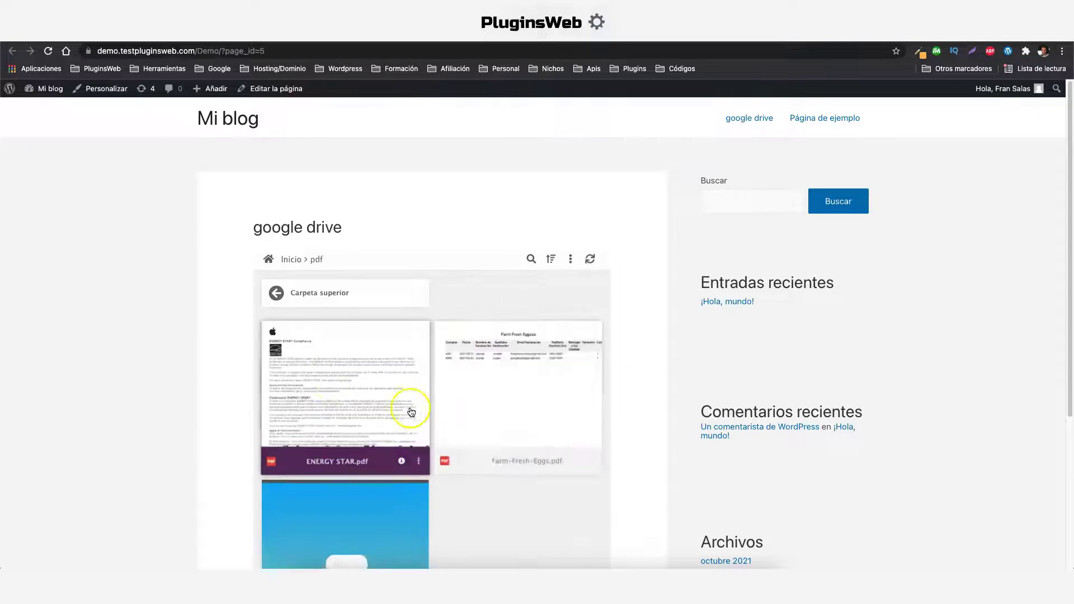
pyautogui.scroll(-3, 412, 411)
pyautogui.scroll(3, 472, 399)
pyautogui.click(308, 287)
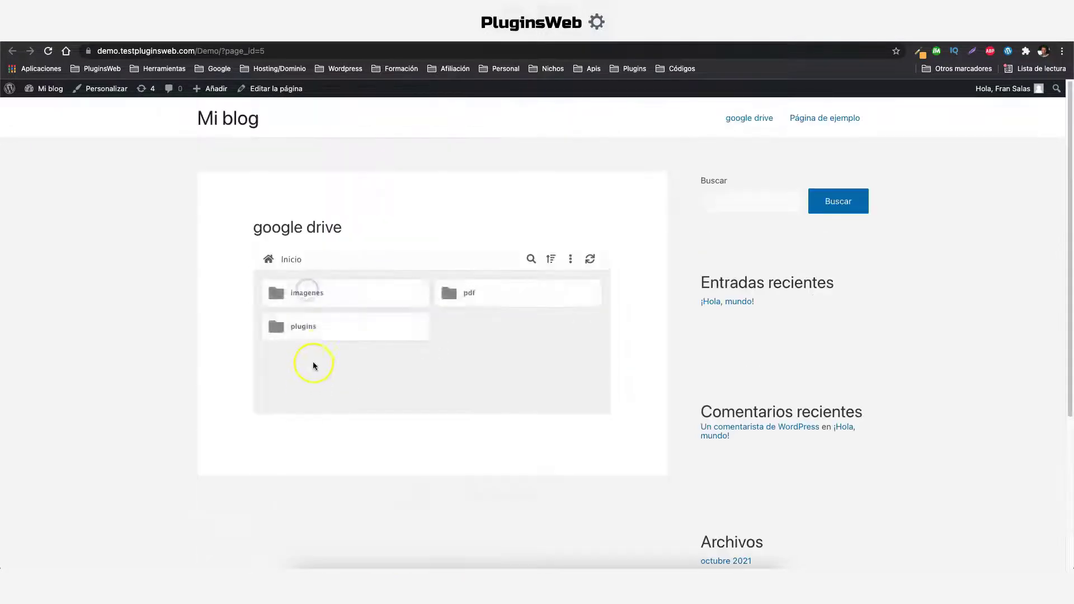
# Download ac-addon-acf-v2.6.7 (1).zip from the plugins folder
pyautogui.click(319, 334)
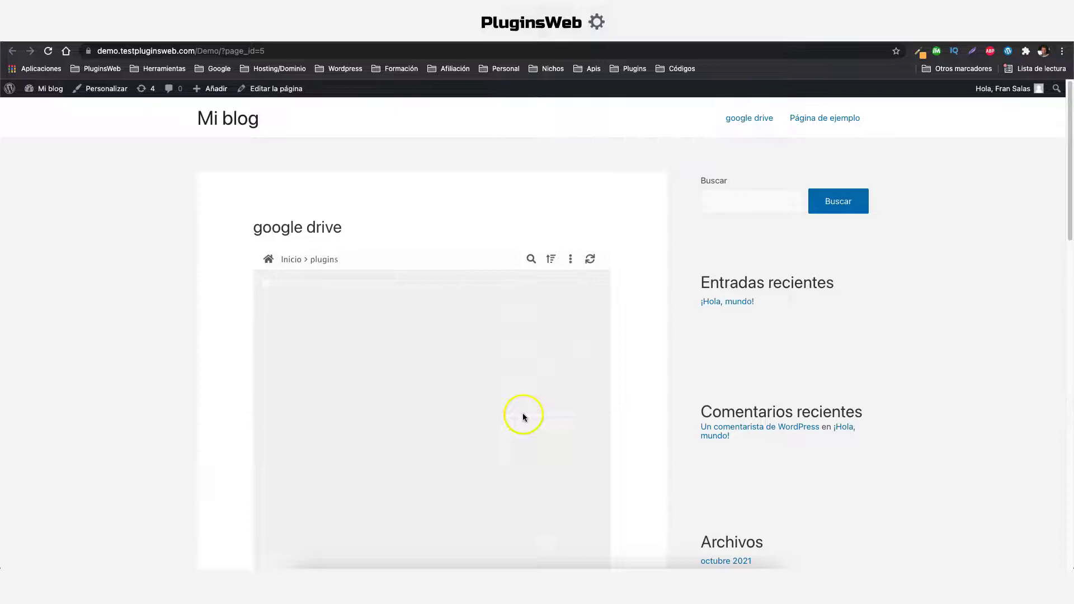
pyautogui.scroll(-4, 526, 411)
pyautogui.scroll(-2, 528, 409)
pyautogui.scroll(2, 522, 336)
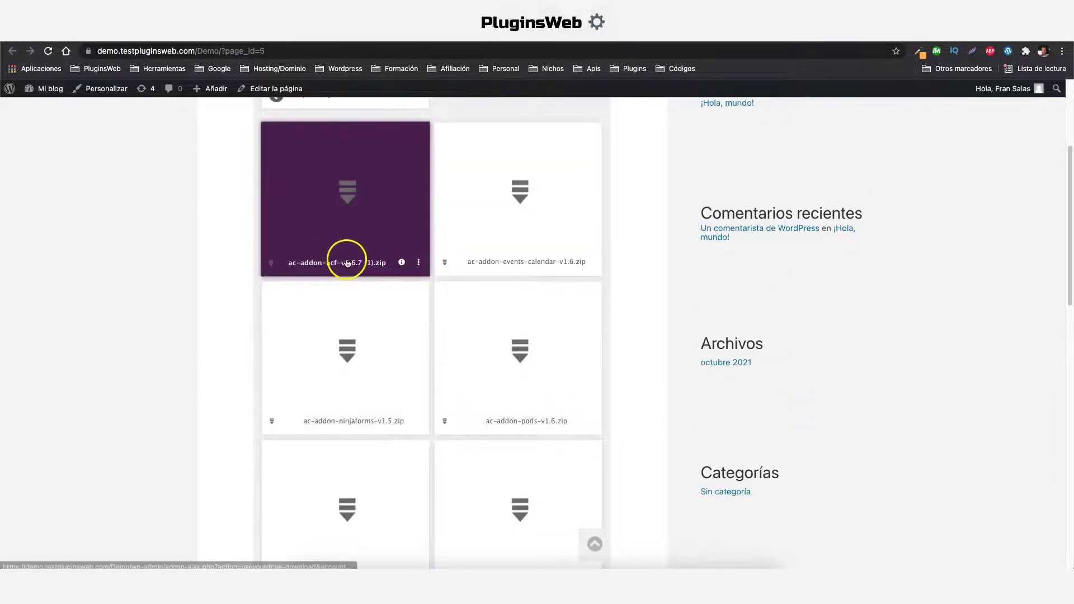
pyautogui.click(272, 265)
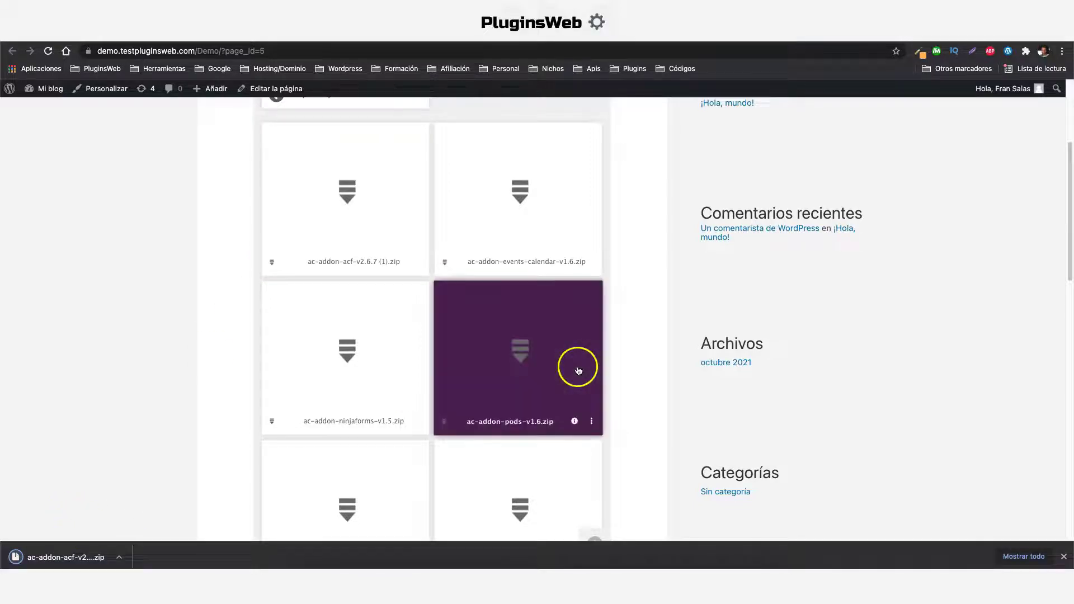
# Copy the page address and load it in a new incognito window
pyautogui.scroll(4, 420, 132)
pyautogui.click(216, 50)
pyautogui.rightClick(216, 50)
pyautogui.press('super+c')
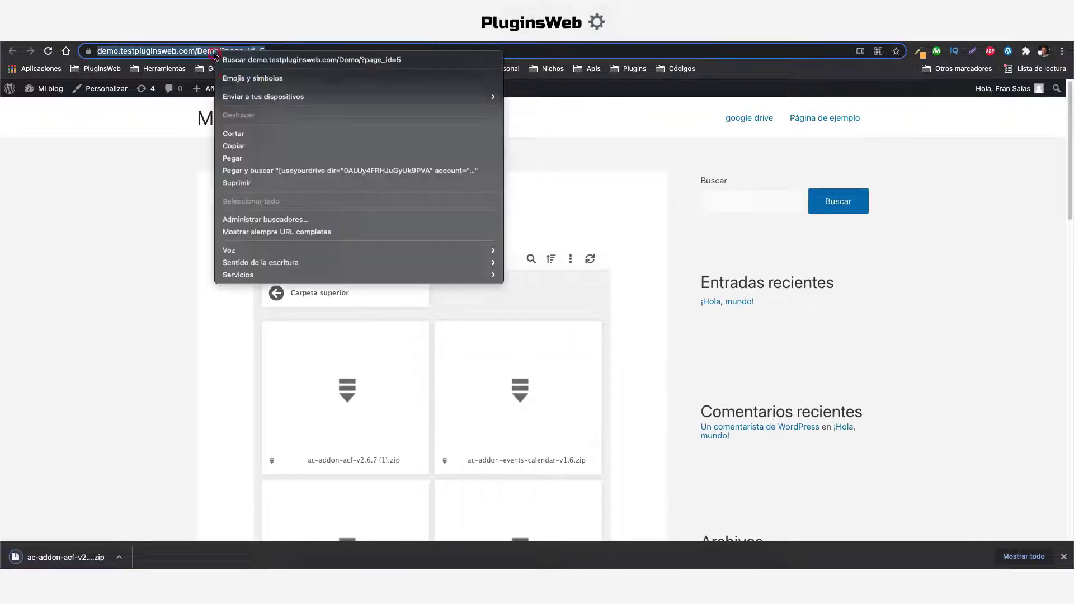
pyautogui.click(243, 147)
pyautogui.click(1062, 51)
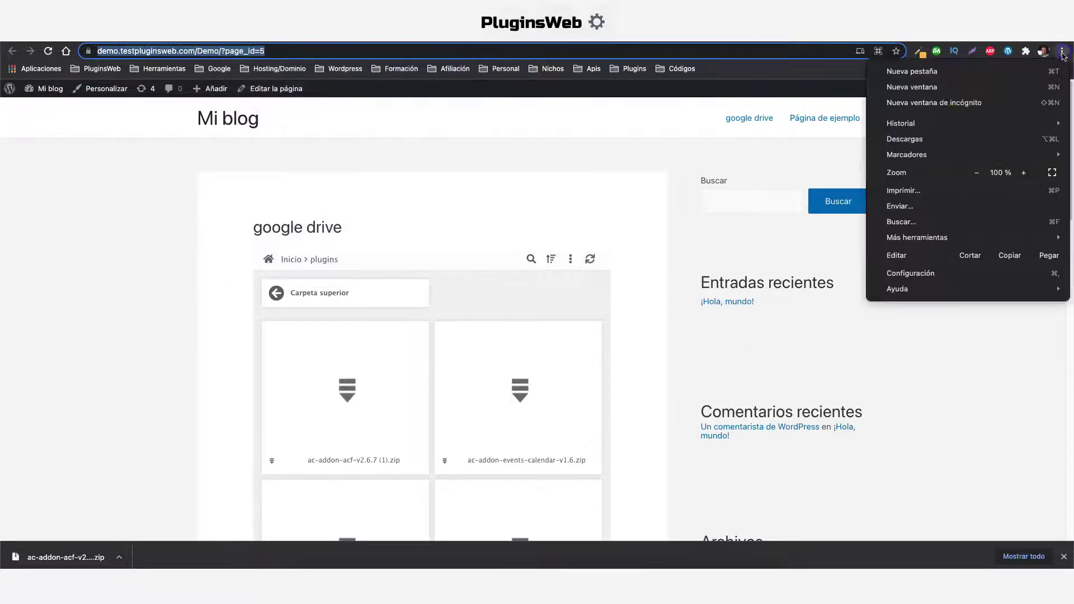
pyautogui.click(949, 102)
pyautogui.press('super+v')
pyautogui.press('Return')
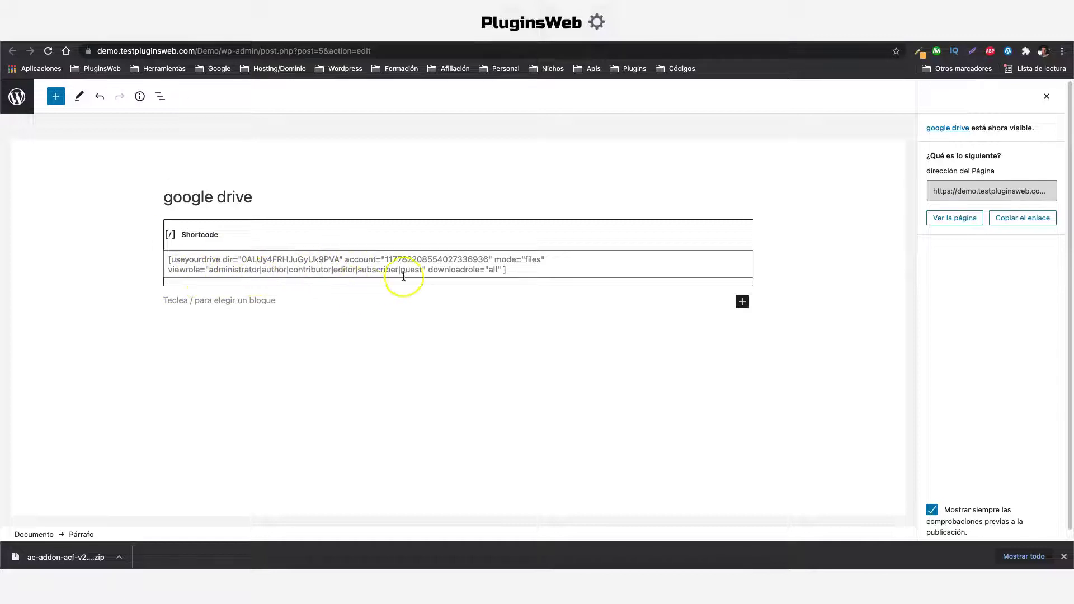
pyautogui.click(421, 269)
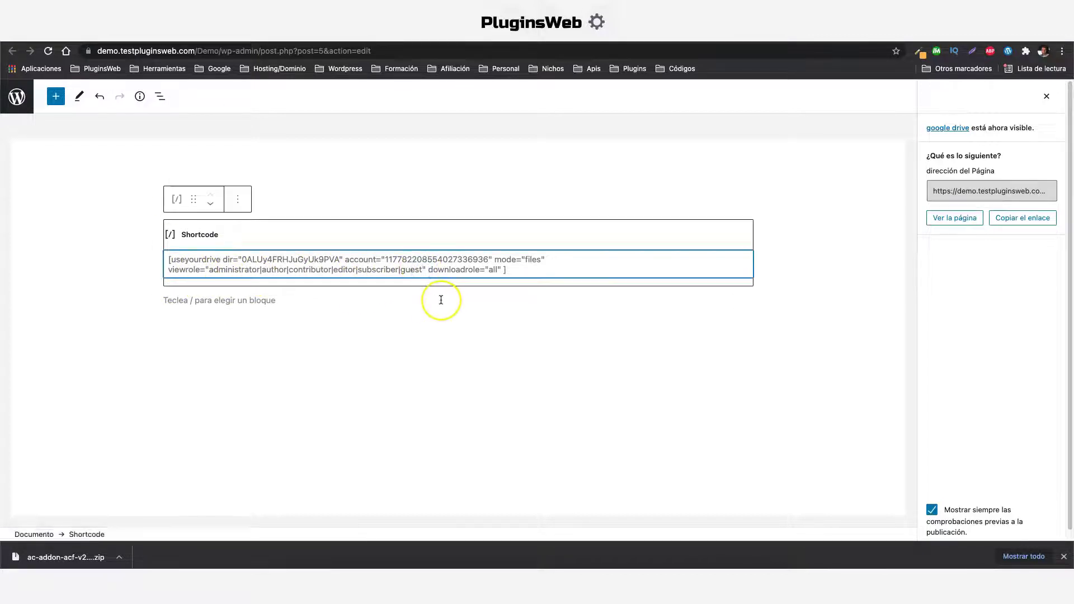
pyautogui.press('BackSpace')
pyautogui.press('BackSpace')
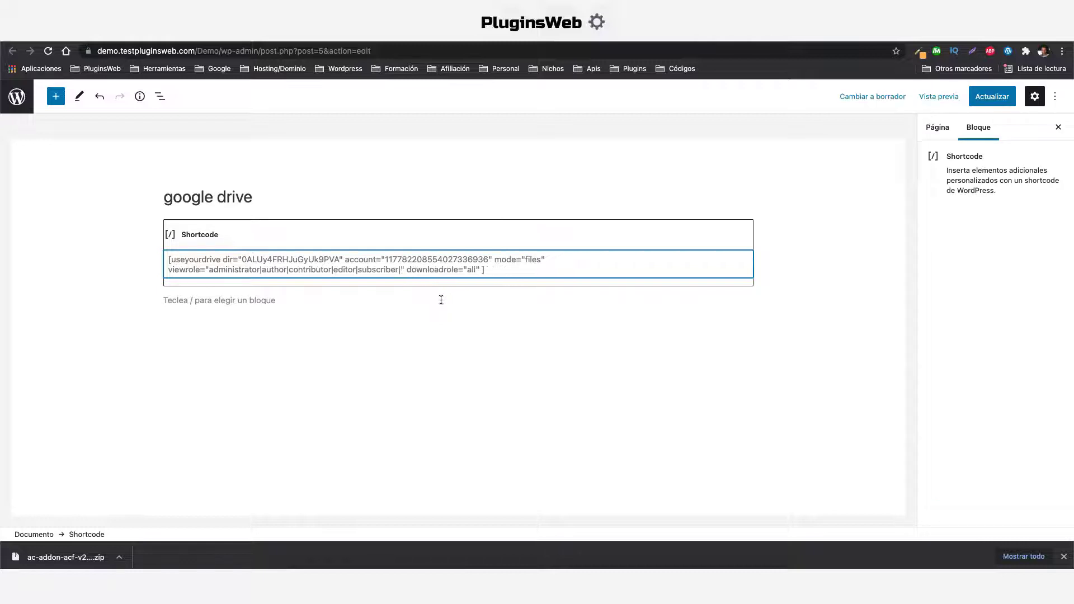
pyautogui.click(992, 96)
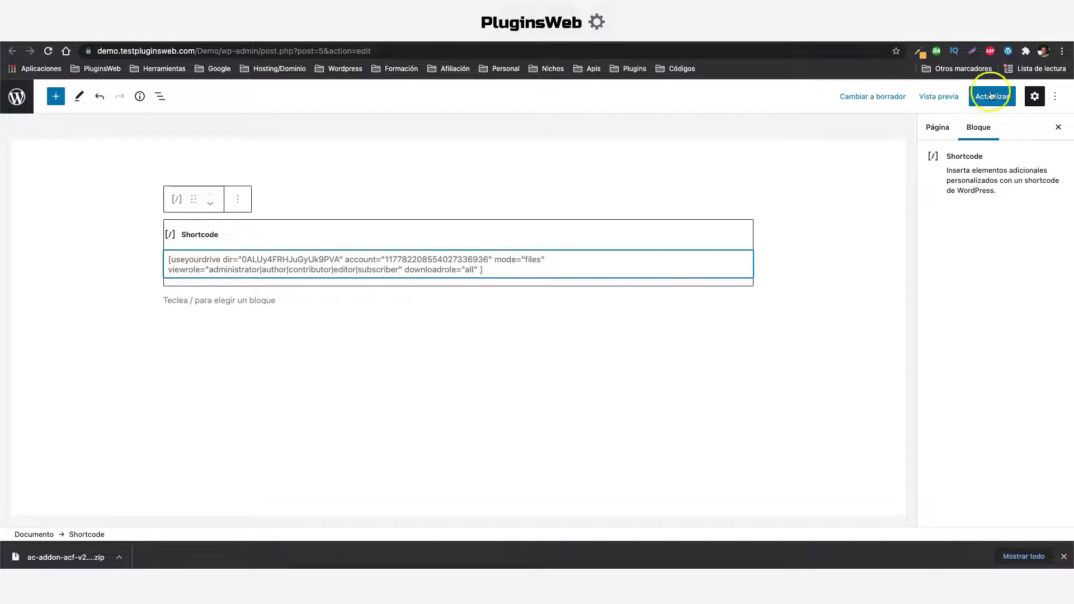
pyautogui.click(532, 296)
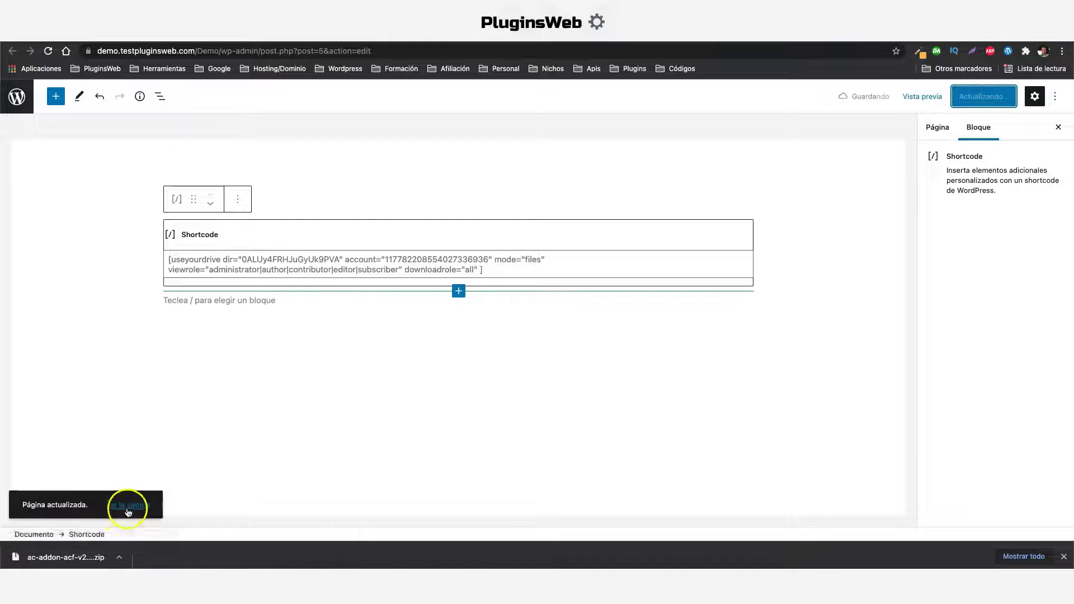
pyautogui.rightClick(124, 504)
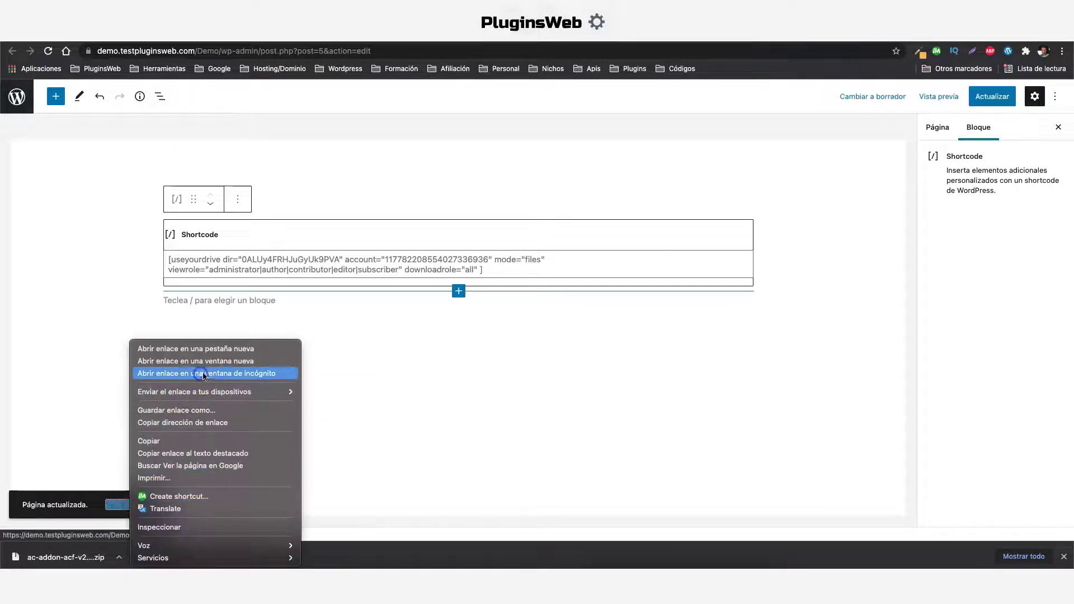
pyautogui.click(204, 376)
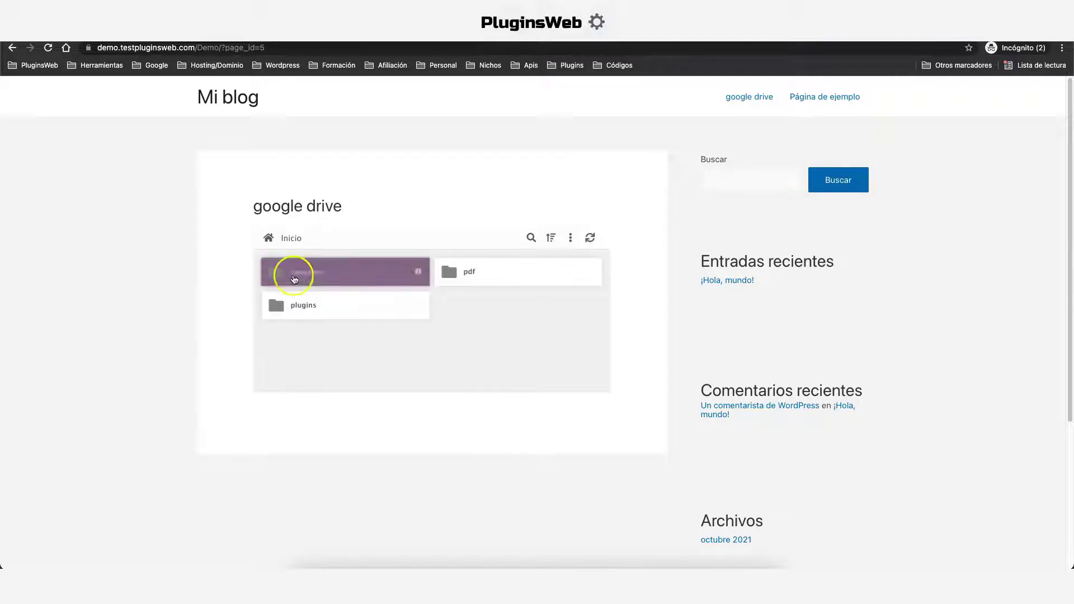
pyautogui.click(419, 280)
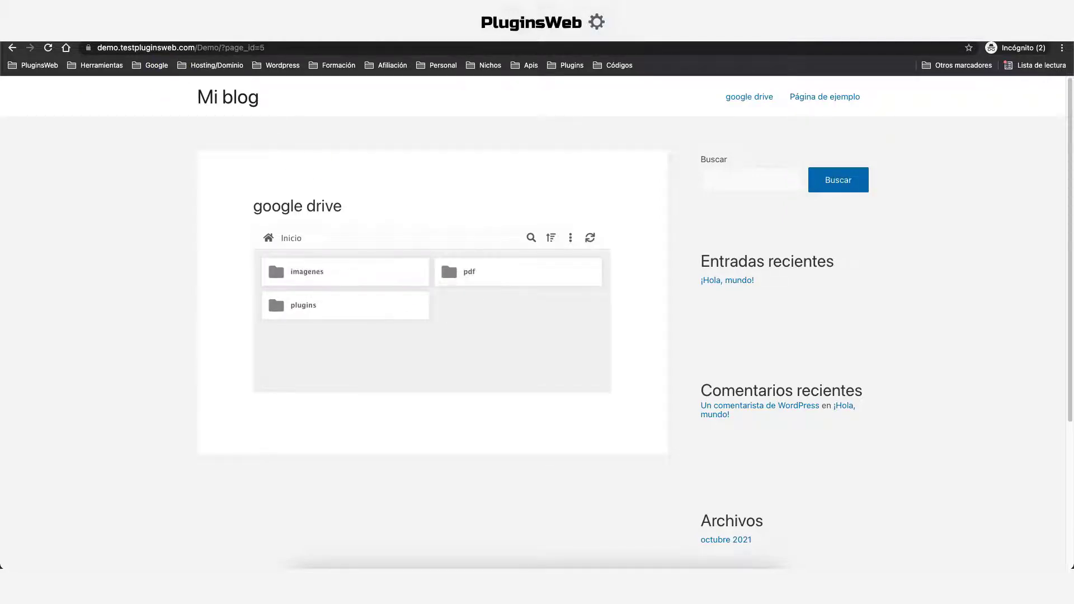
pyautogui.press('super+w')
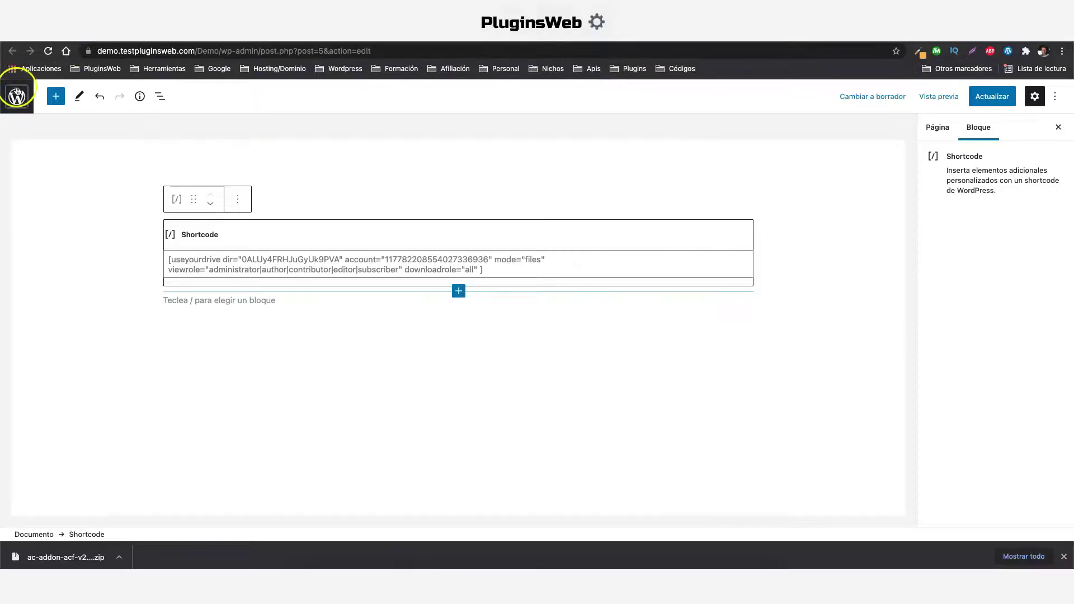
# In Permisos del Usuarios, remove Usuario anónimo from '¿Quién puede ver el módulo?'
pyautogui.hotkey('ctrl', 'Tab')
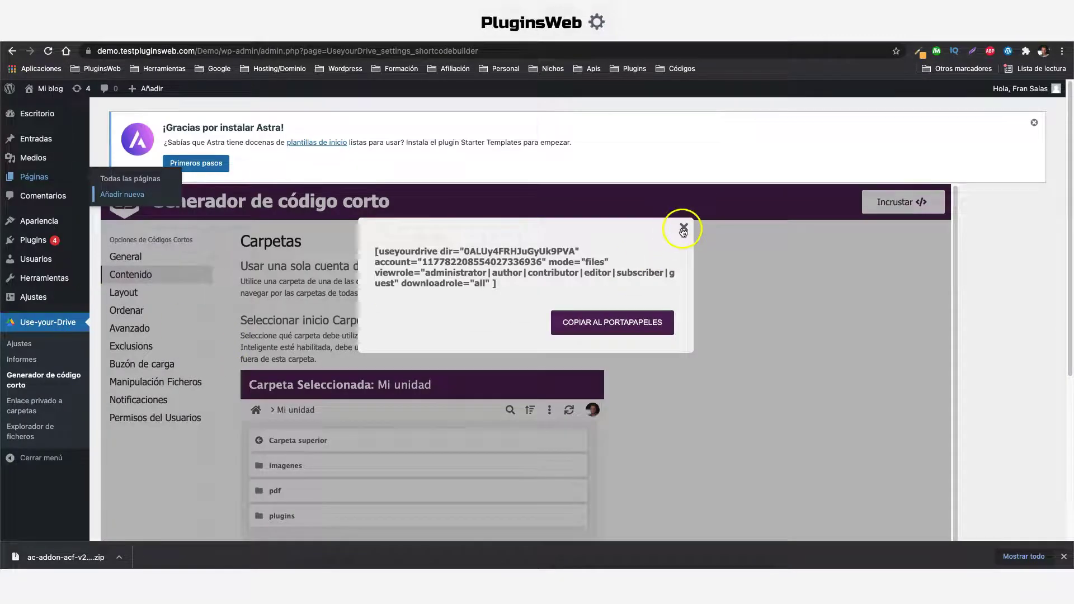
pyautogui.click(684, 229)
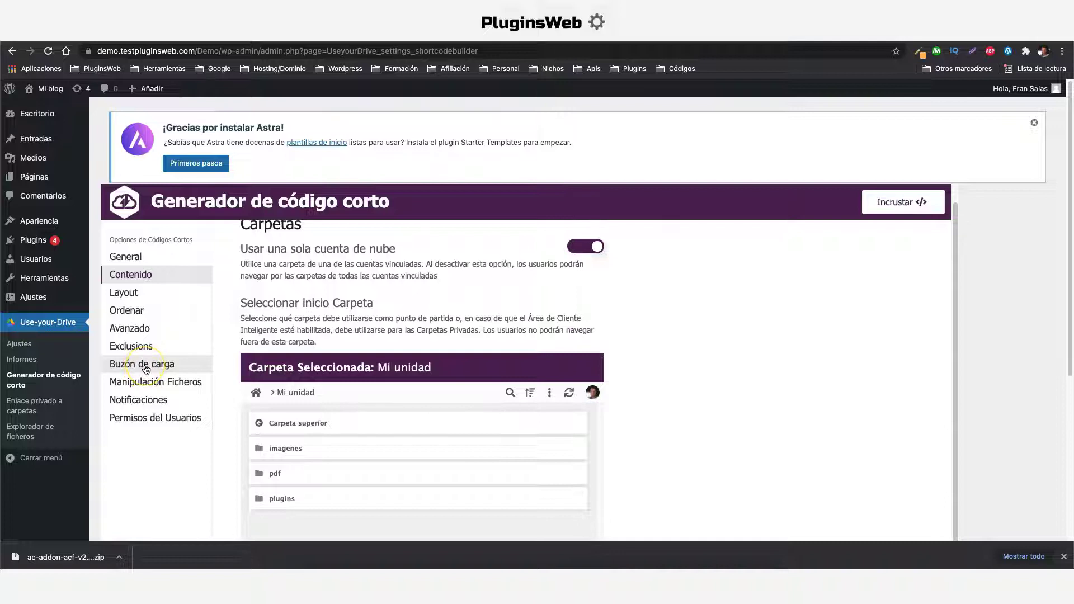
pyautogui.click(162, 420)
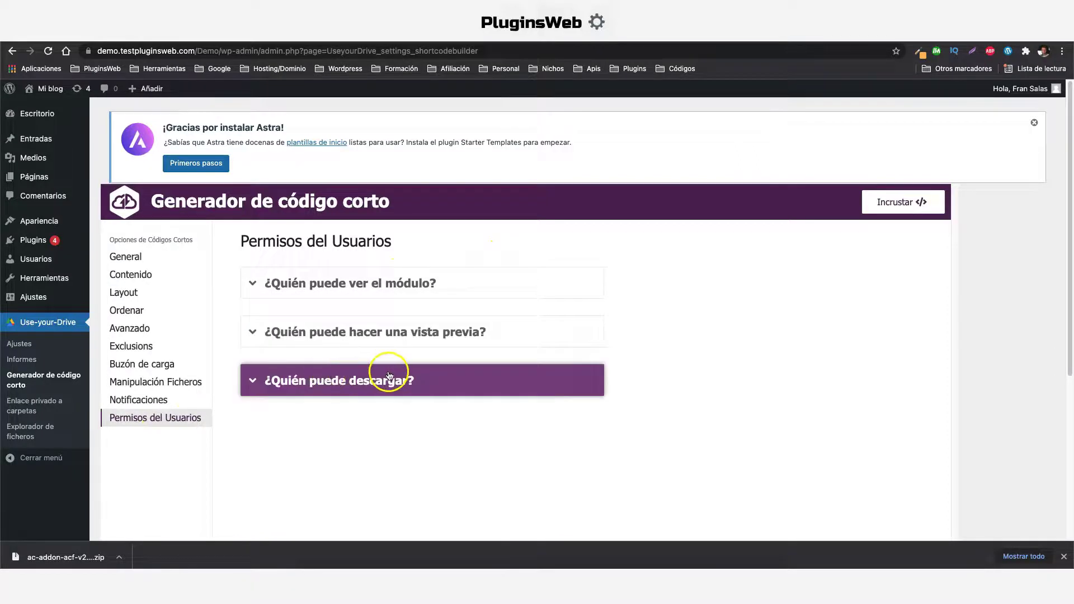
pyautogui.click(438, 284)
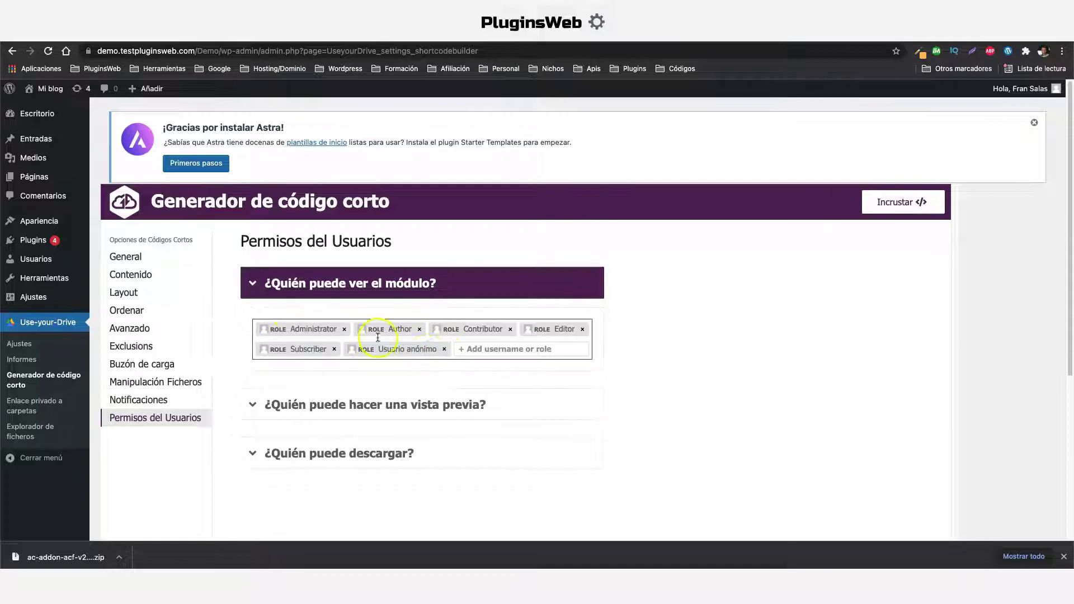
pyautogui.click(444, 349)
pyautogui.scroll(-3, 473, 342)
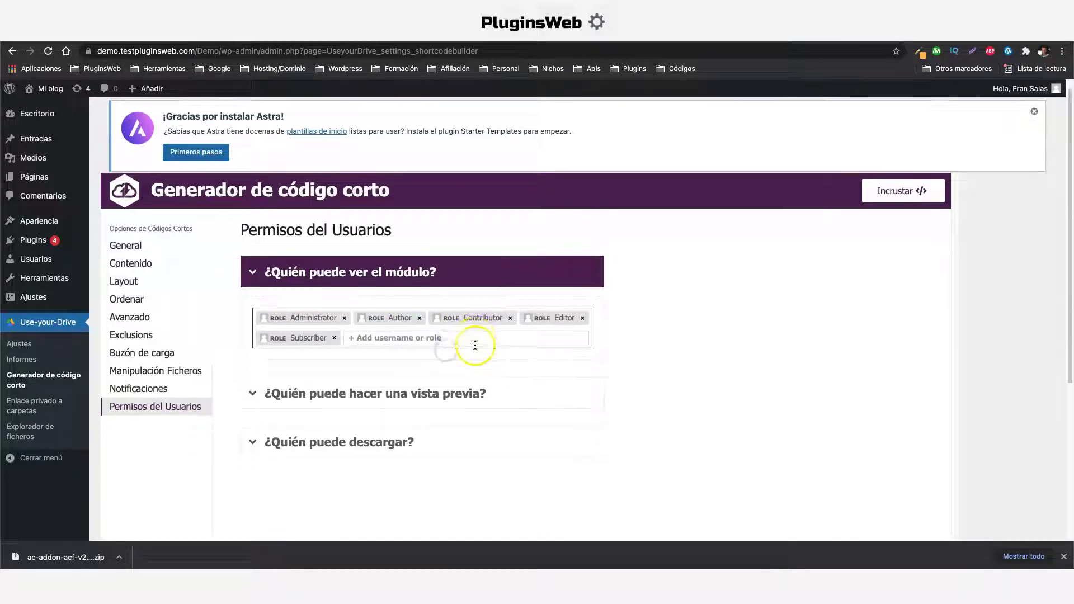
pyautogui.click(445, 299)
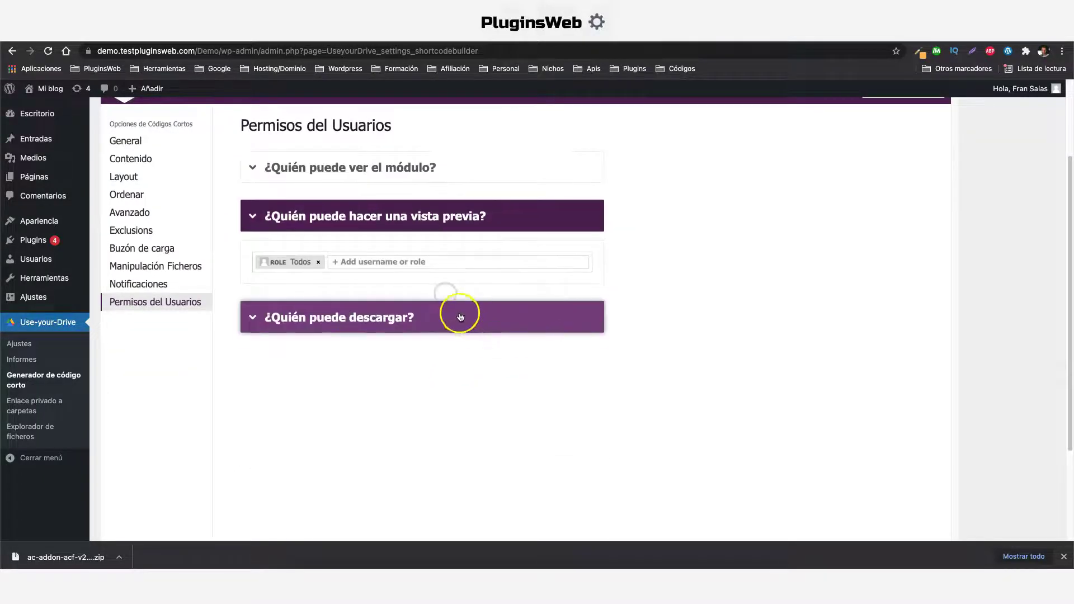
pyautogui.scroll(3, 226, 334)
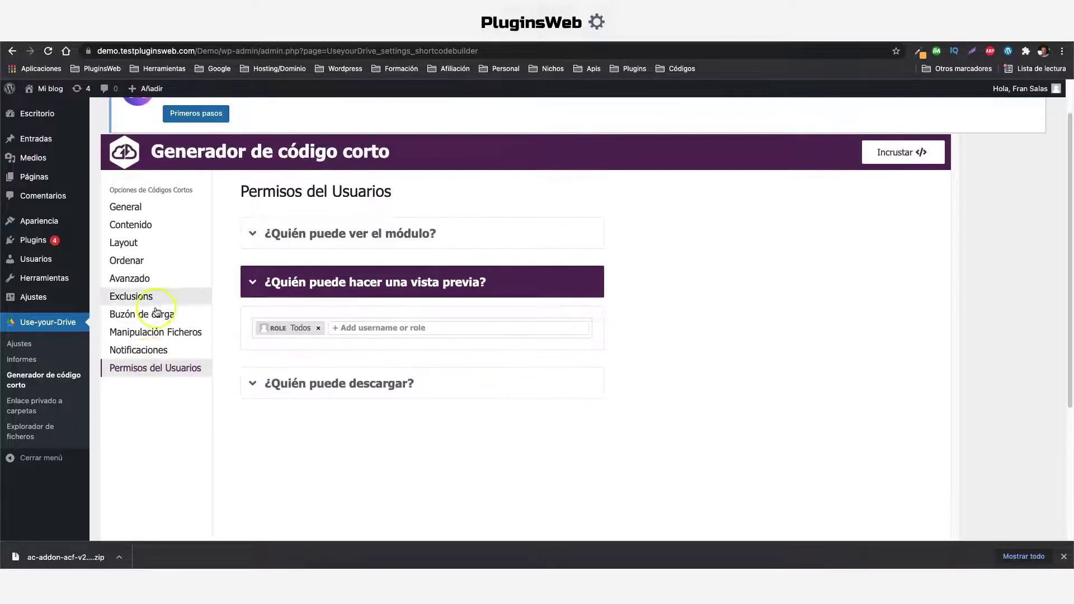
pyautogui.click(152, 311)
# Switch on Permitir subida in Buzón de carga, review the upload options, and generate the shortcode with Incrustar
pyautogui.click(577, 264)
pyautogui.scroll(-2, 434, 412)
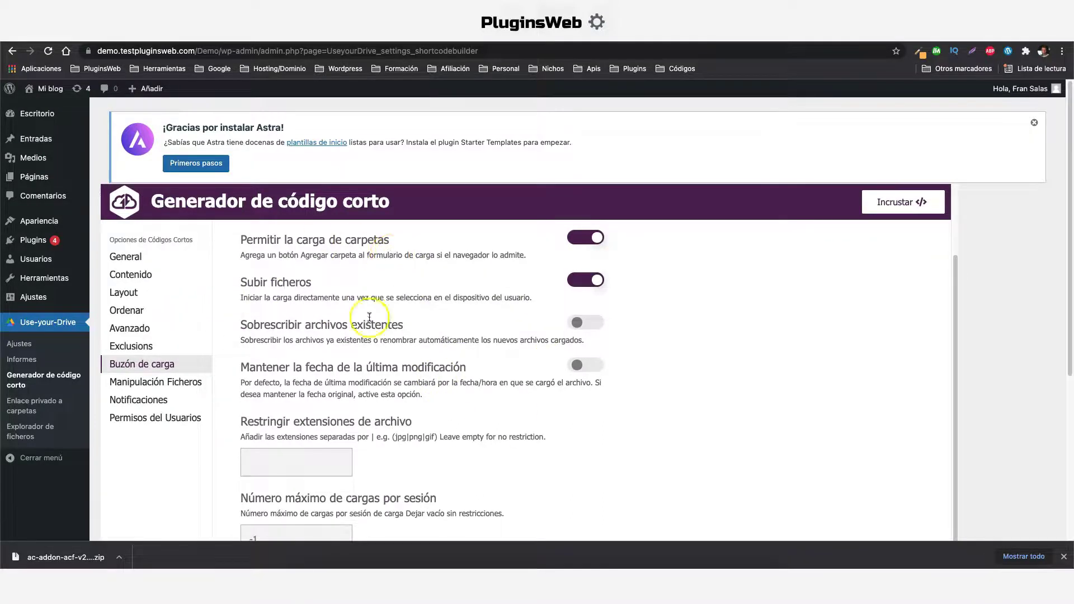
pyautogui.scroll(-1, 228, 300)
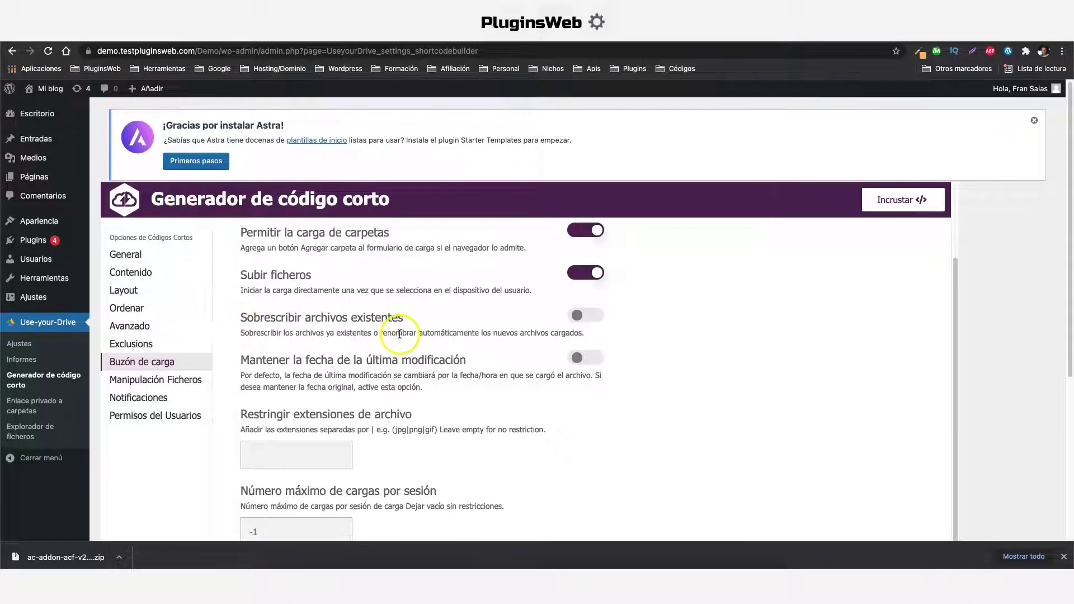
pyautogui.scroll(-3, 431, 377)
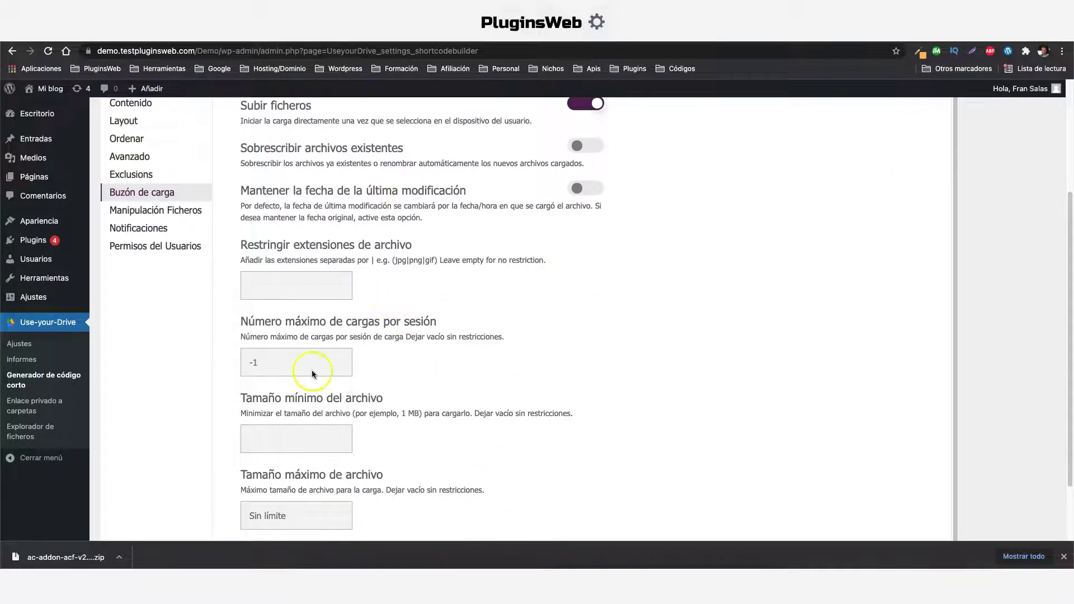
pyautogui.scroll(-2, 377, 440)
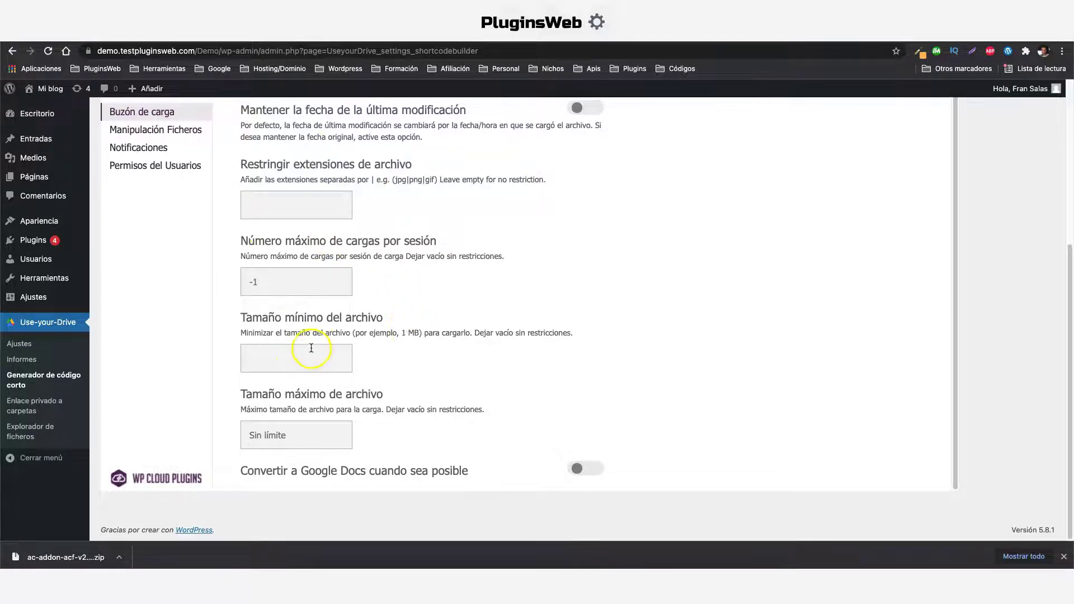
pyautogui.scroll(6, 431, 361)
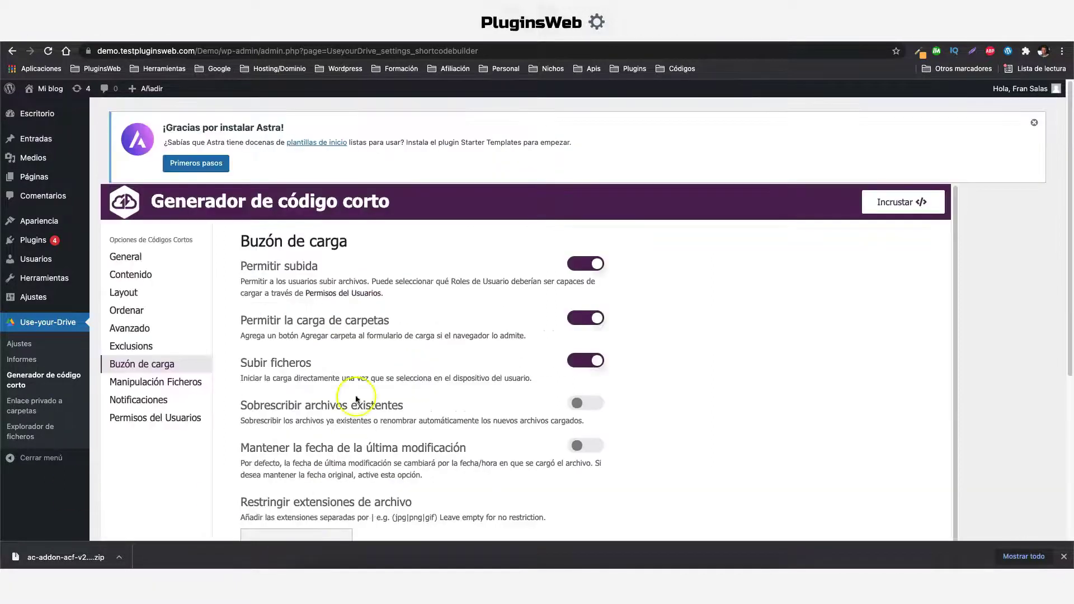
pyautogui.click(901, 204)
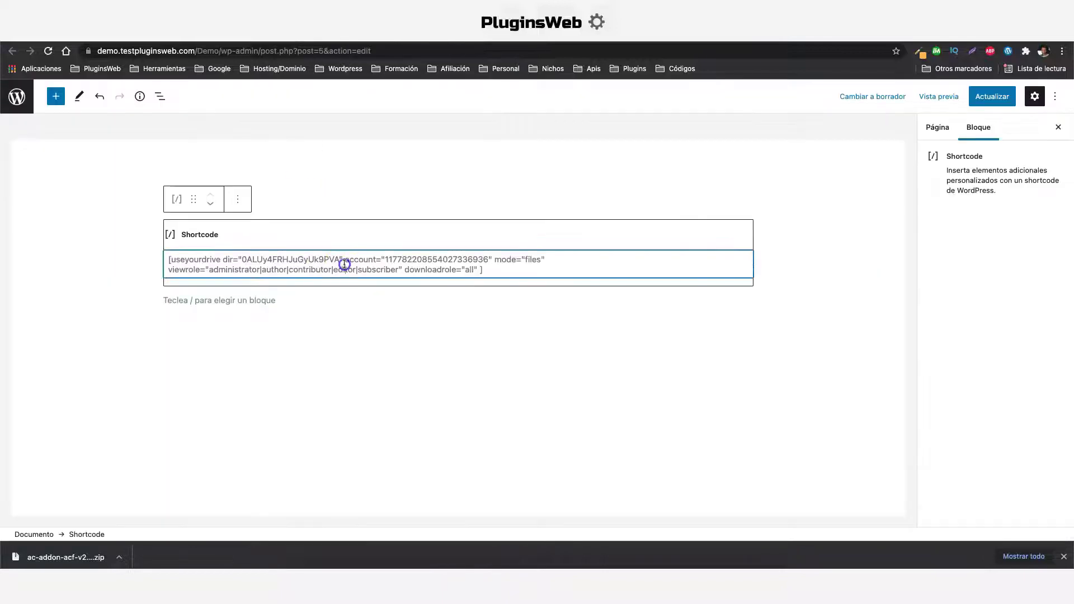
# Paste the upload-enabled shortcode over the old one, update the page and view it live
pyautogui.tripleClick(343, 263)
pyautogui.rightClick(338, 259)
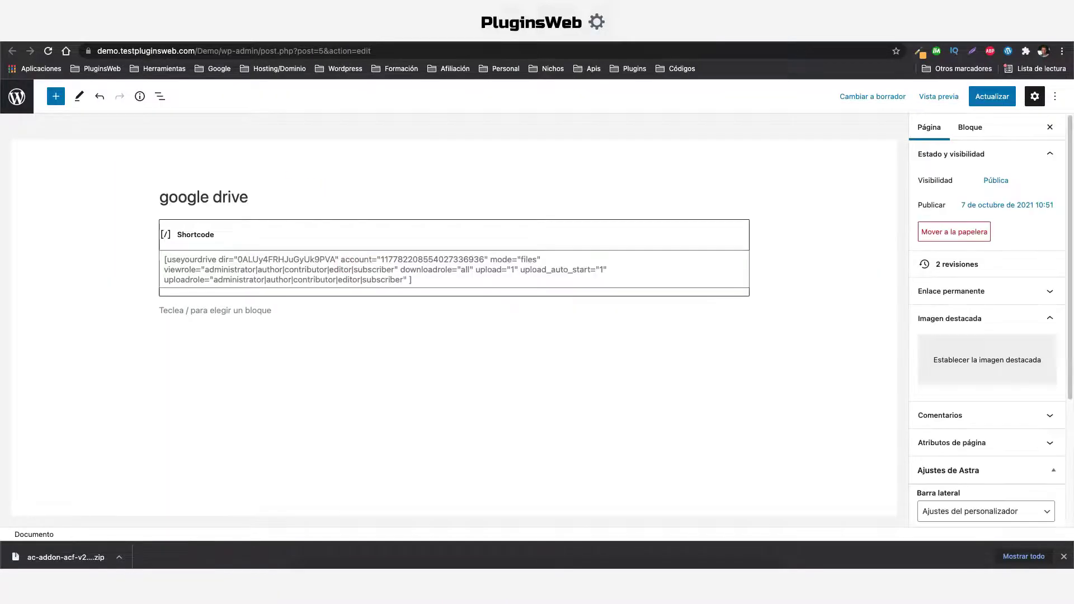
pyautogui.click(985, 103)
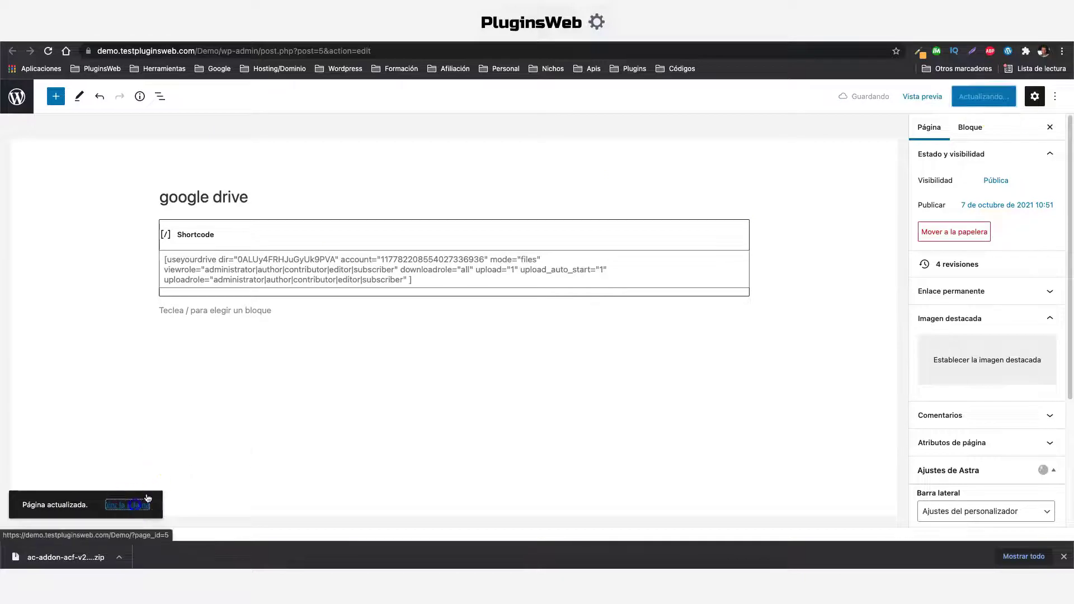
pyautogui.click(135, 506)
pyautogui.scroll(-1, 331, 377)
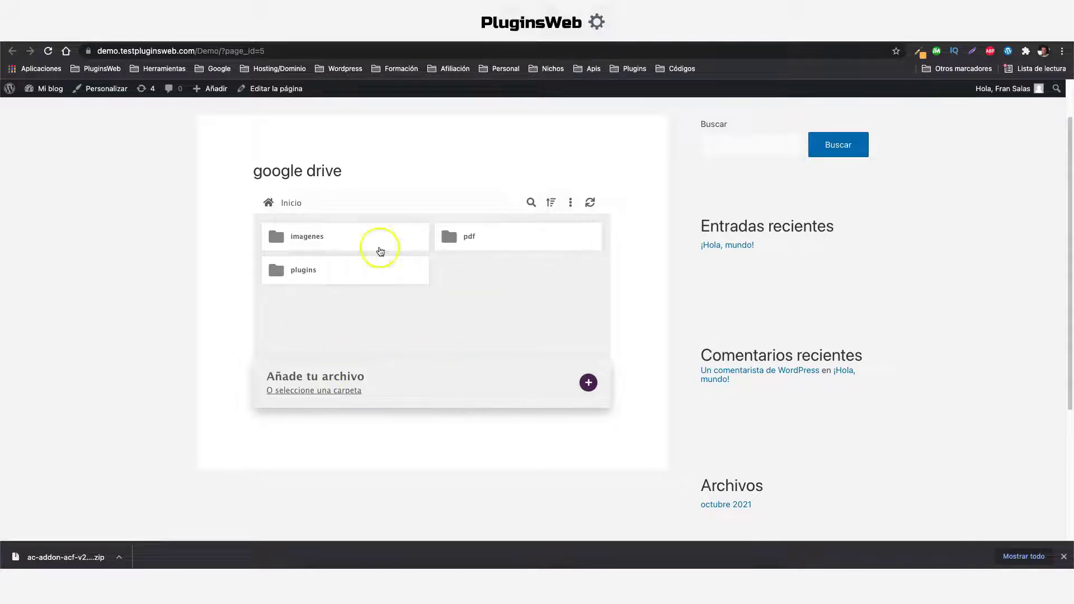
# Upload factura265.pdf into the pdf folder using the widget's + > Archivo option
pyautogui.click(489, 240)
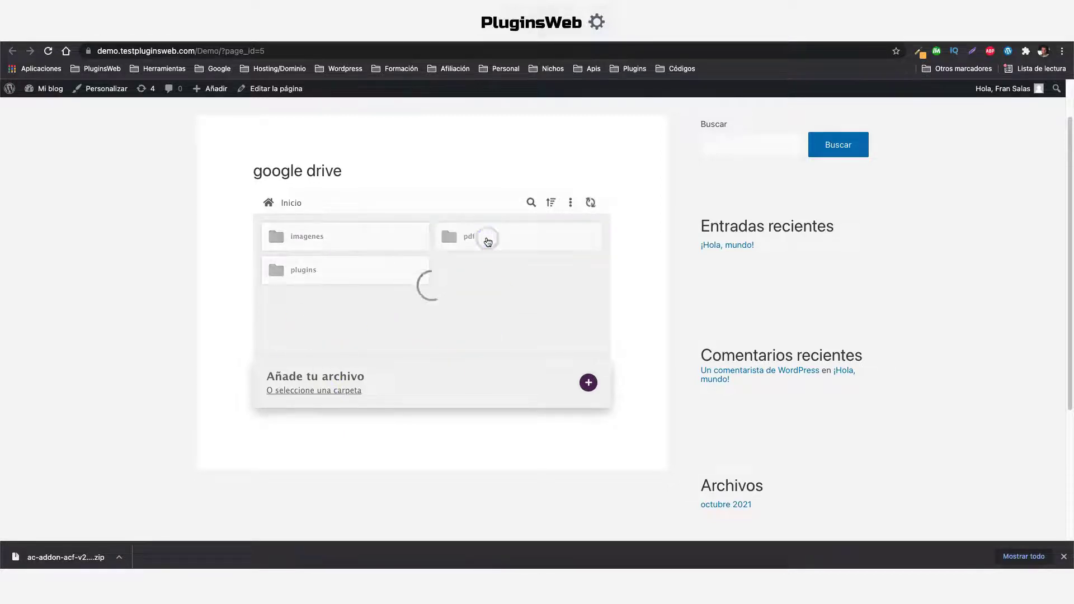
pyautogui.scroll(-5, 499, 272)
pyautogui.scroll(-2, 519, 312)
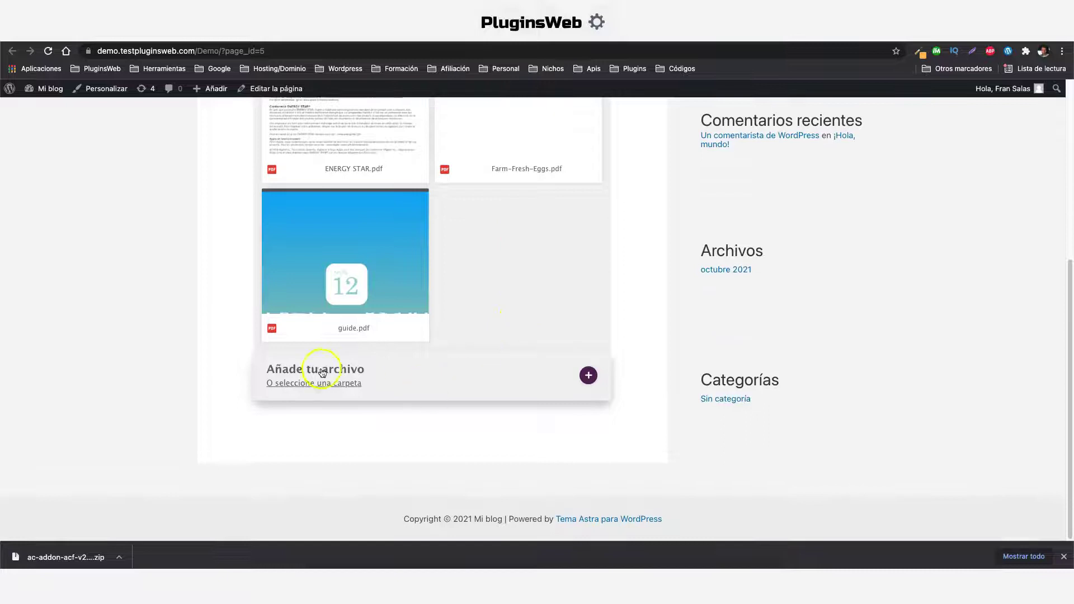
pyautogui.click(591, 379)
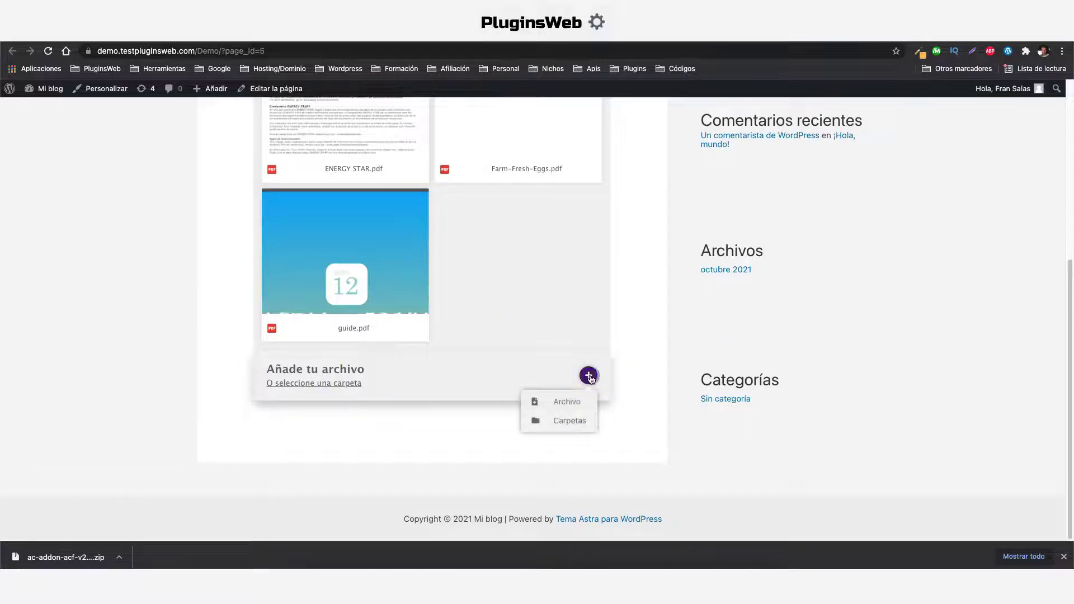
pyautogui.click(572, 403)
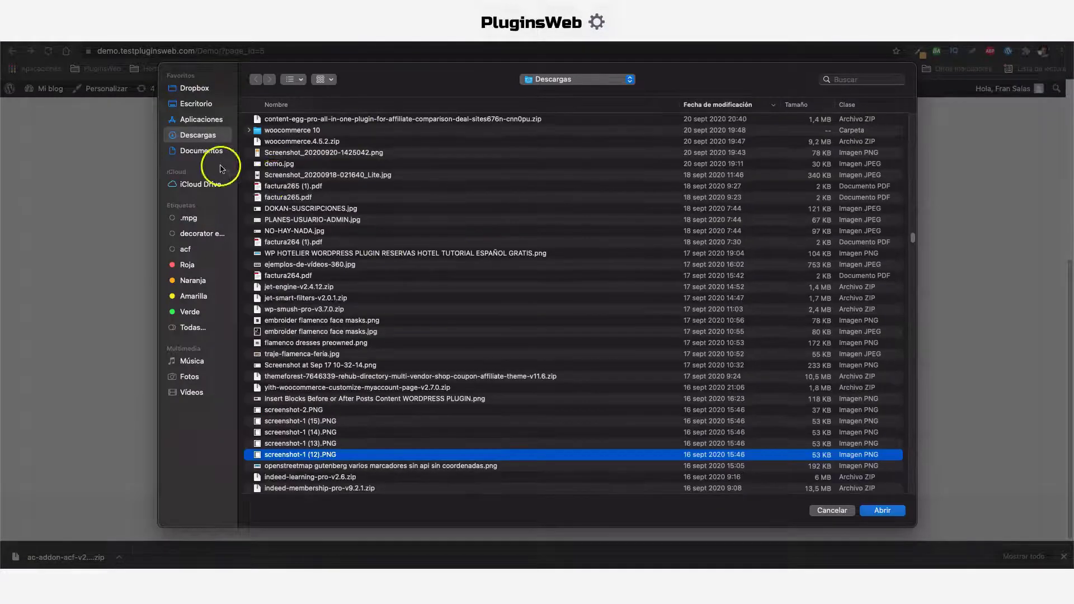
pyautogui.click(284, 199)
pyautogui.click(882, 510)
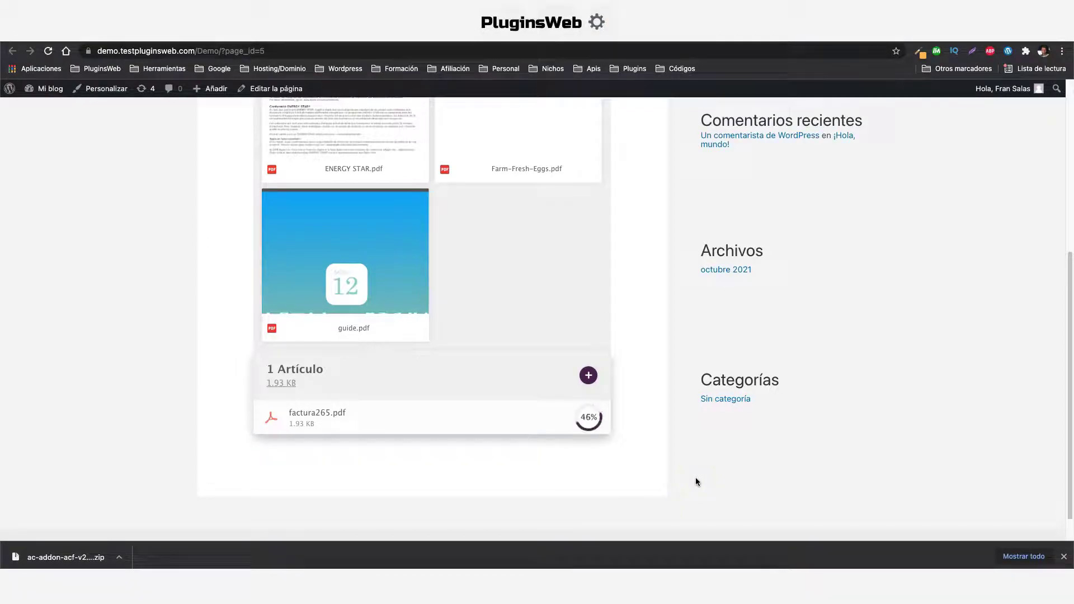
pyautogui.click(692, 474)
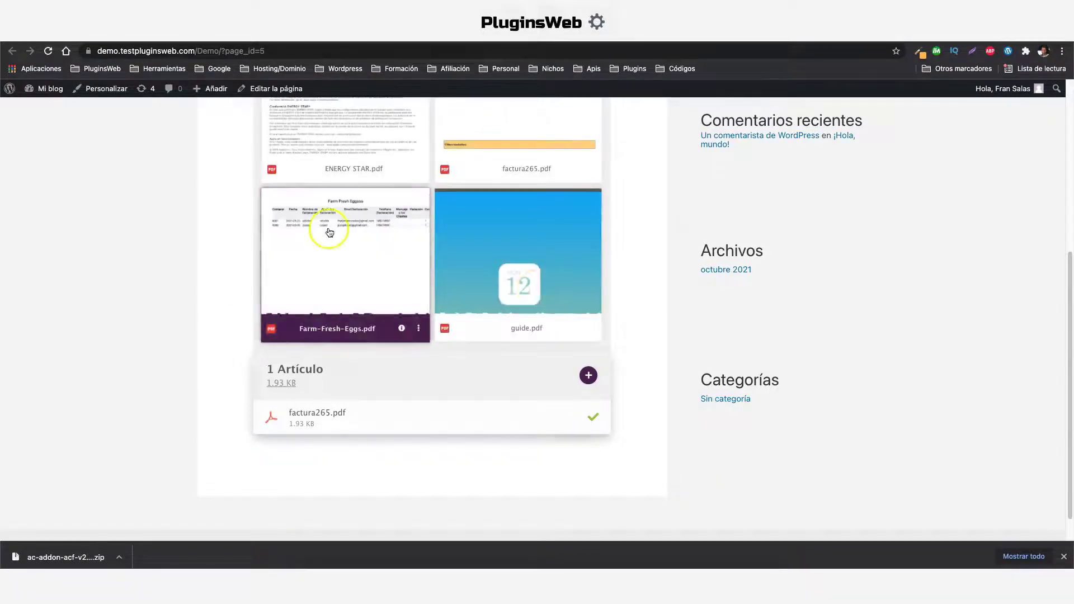
pyautogui.click(537, 203)
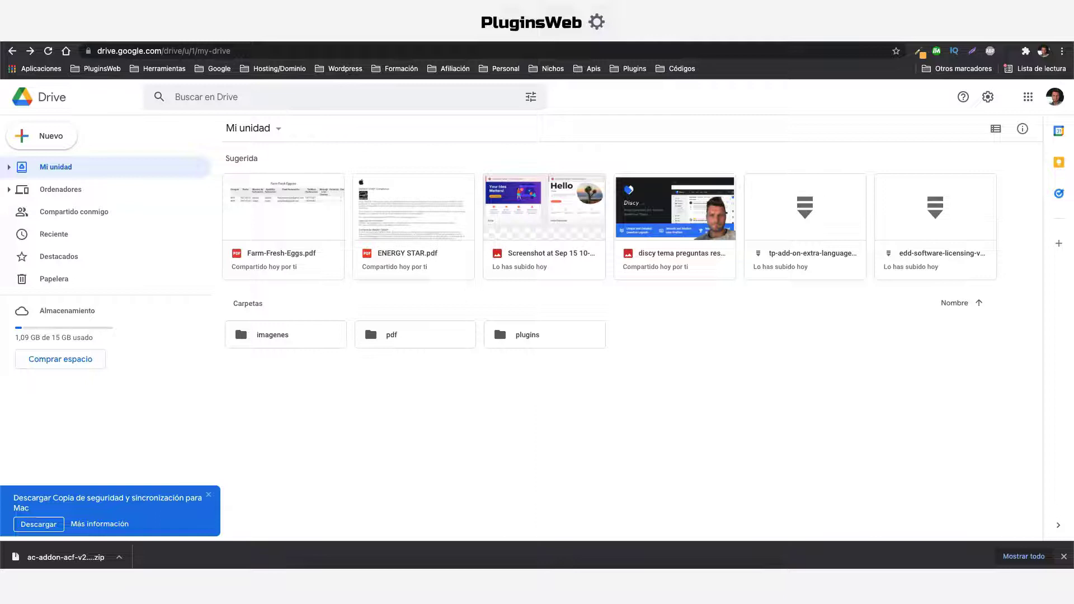
# Drag Factura-SH-2021-161766.pdf from Descargas into Google Drive's pdf folder
pyautogui.click(392, 338)
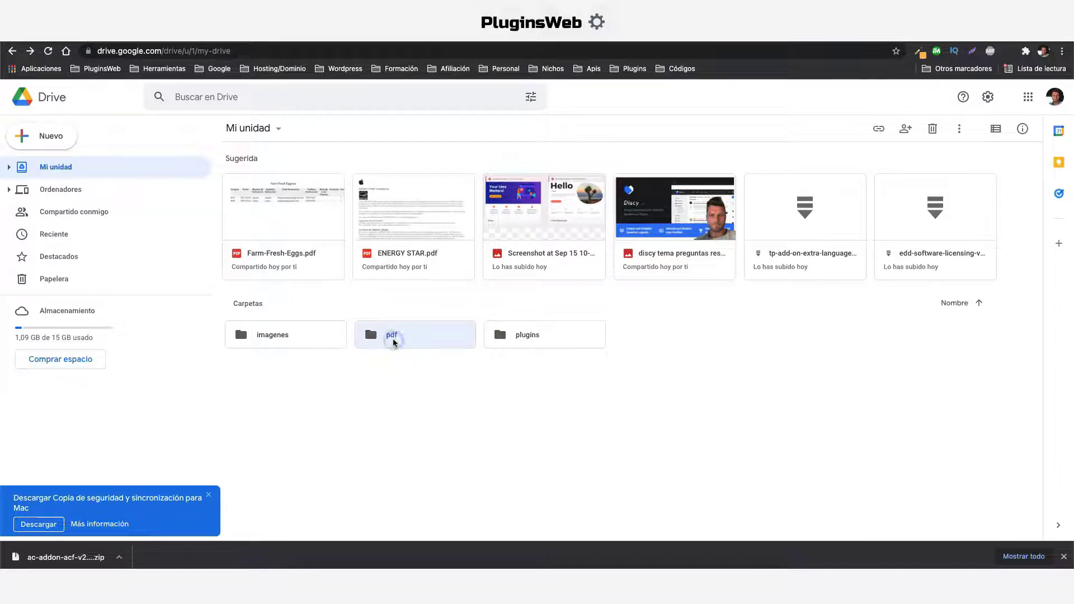
pyautogui.doubleClick(394, 339)
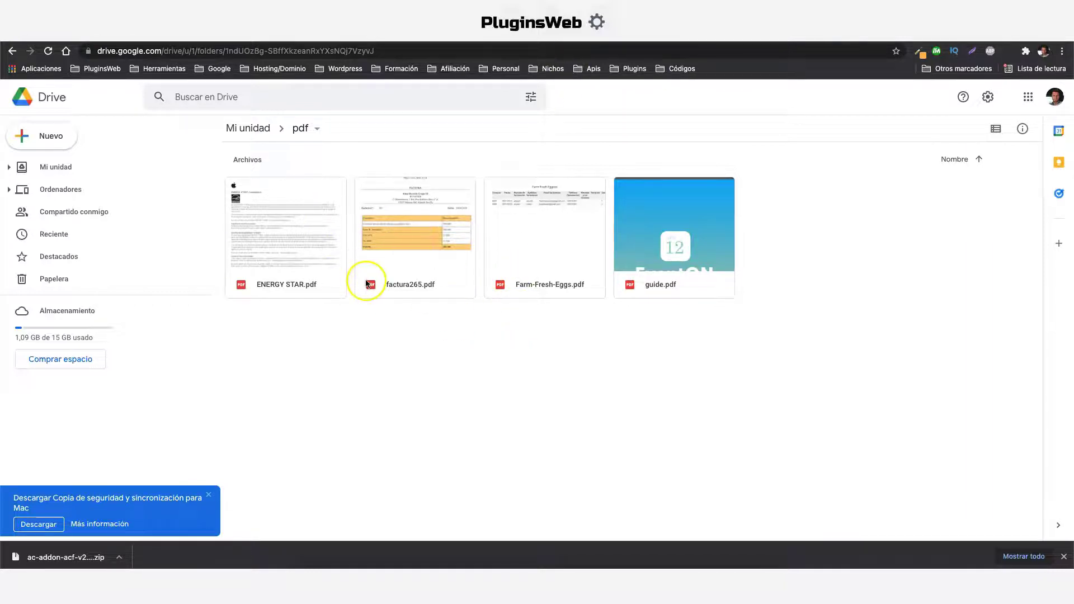
pyautogui.click(306, 576)
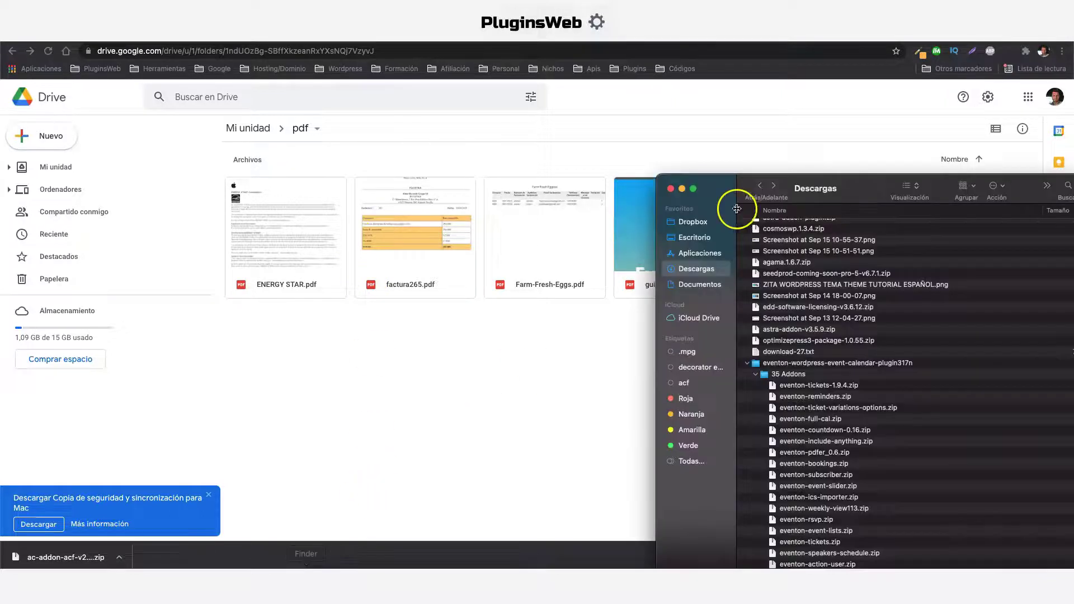
pyautogui.doubleClick(863, 187)
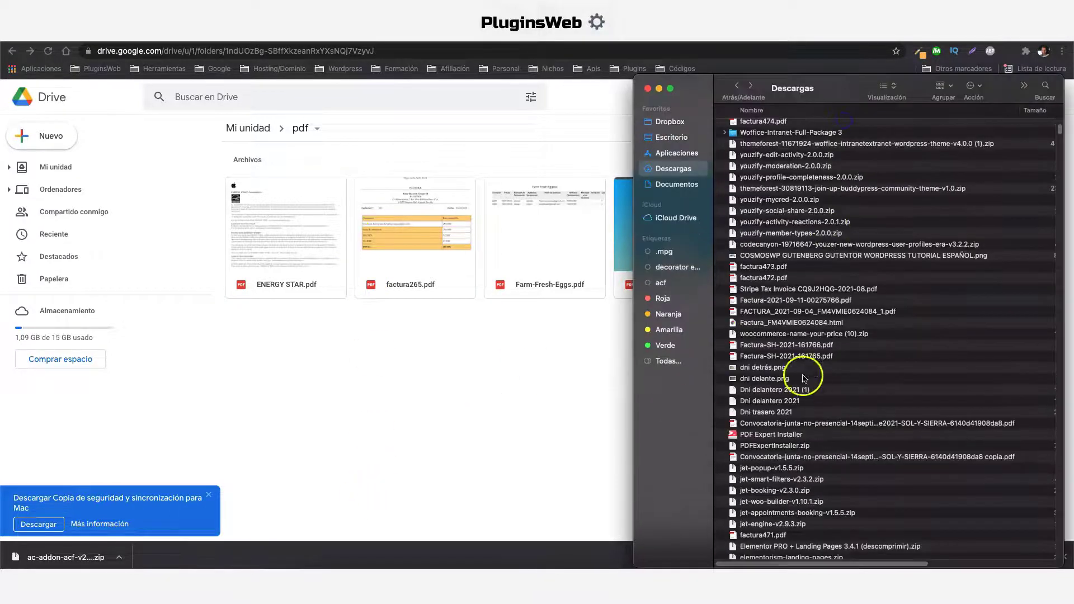
pyautogui.moveTo(795, 348); pyautogui.dragTo(360, 383)
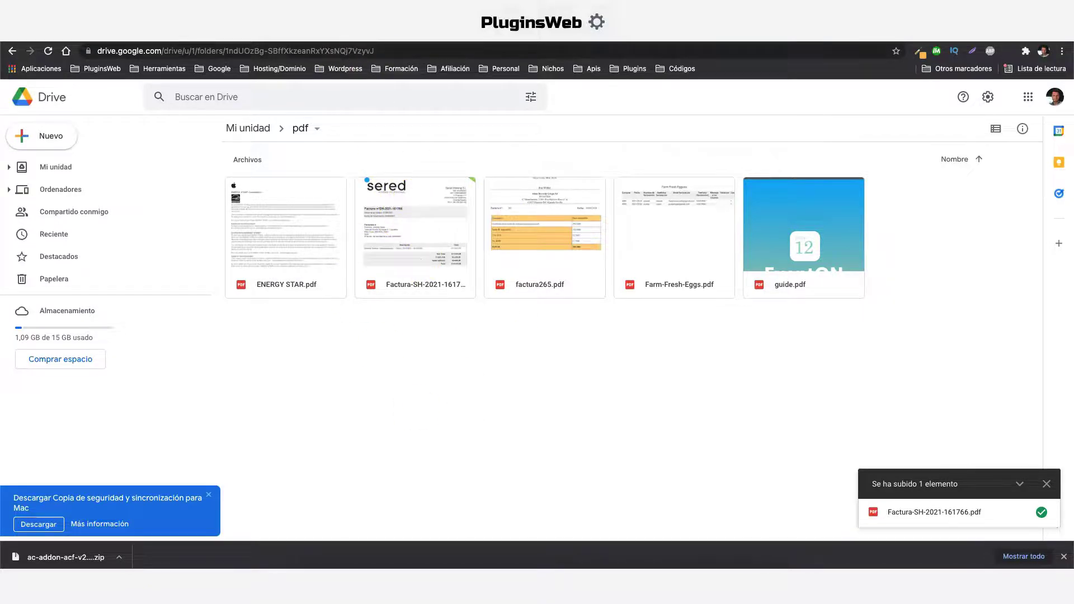
# Return to the WordPress google drive page and reload it
pyautogui.hotkey('ctrl', 'Tab')
pyautogui.scroll(-5, 424, 320)
pyautogui.click(48, 51)
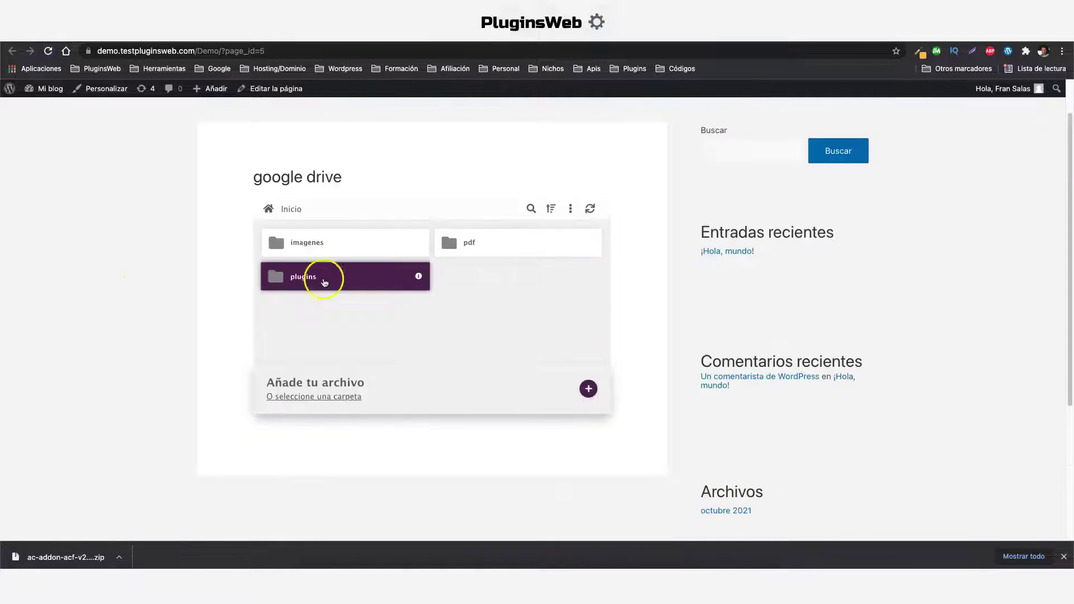
# Open the pdf folder on the page and refresh it to show Factura-SH-2021-161766.pdf
pyautogui.click(479, 245)
pyautogui.scroll(-3, 485, 255)
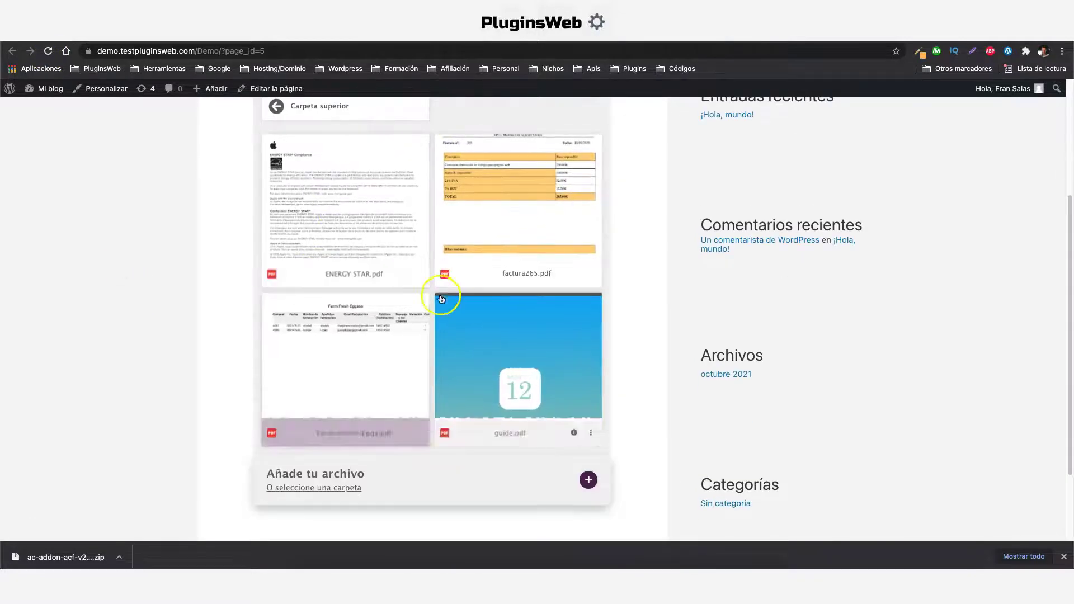
pyautogui.scroll(2, 439, 355)
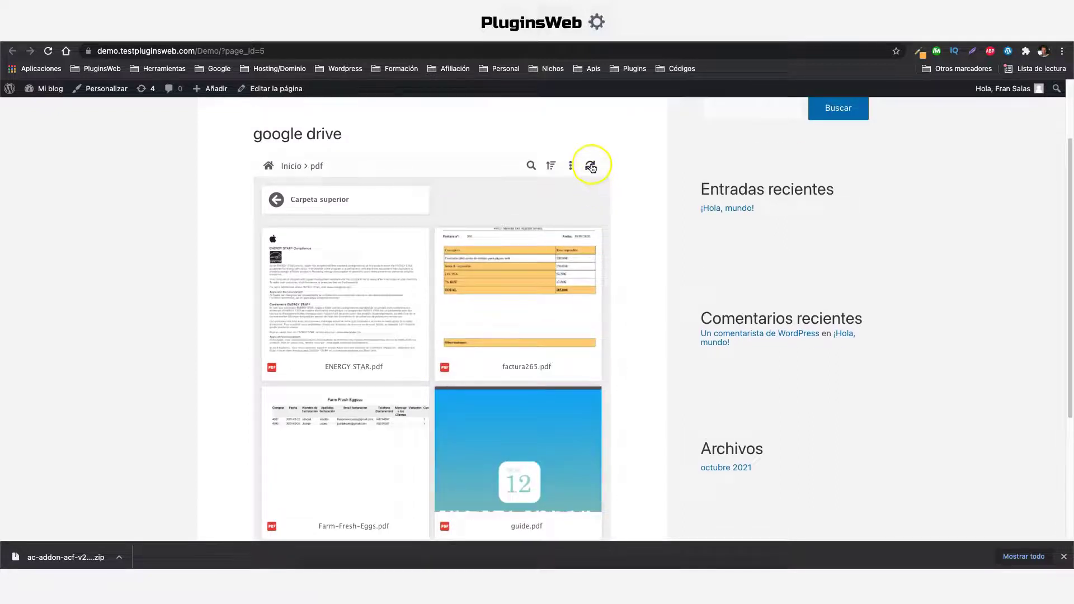
pyautogui.click(591, 166)
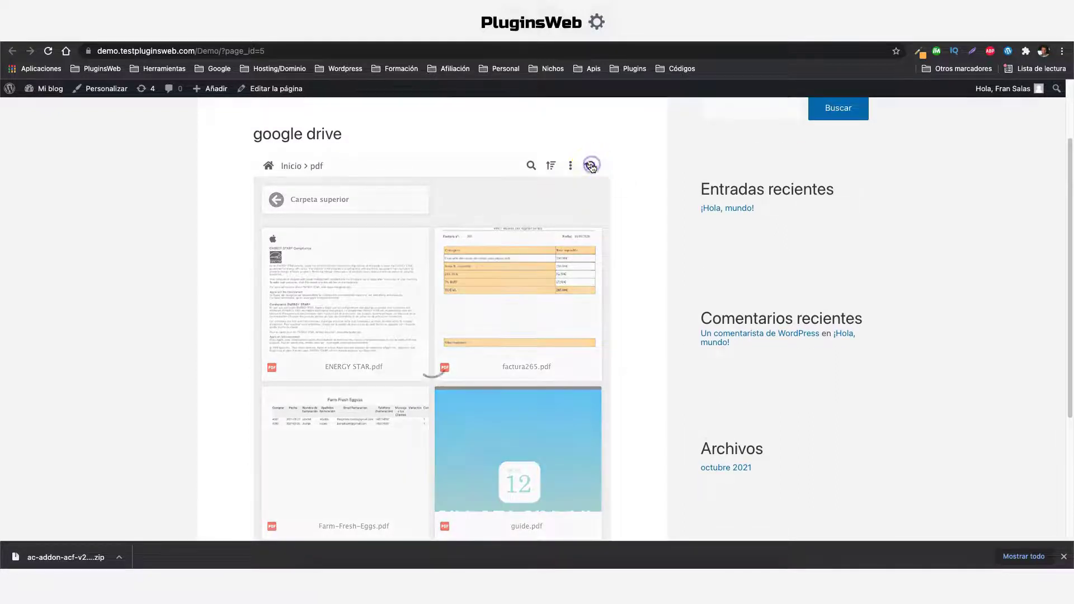
pyautogui.scroll(-1, 511, 233)
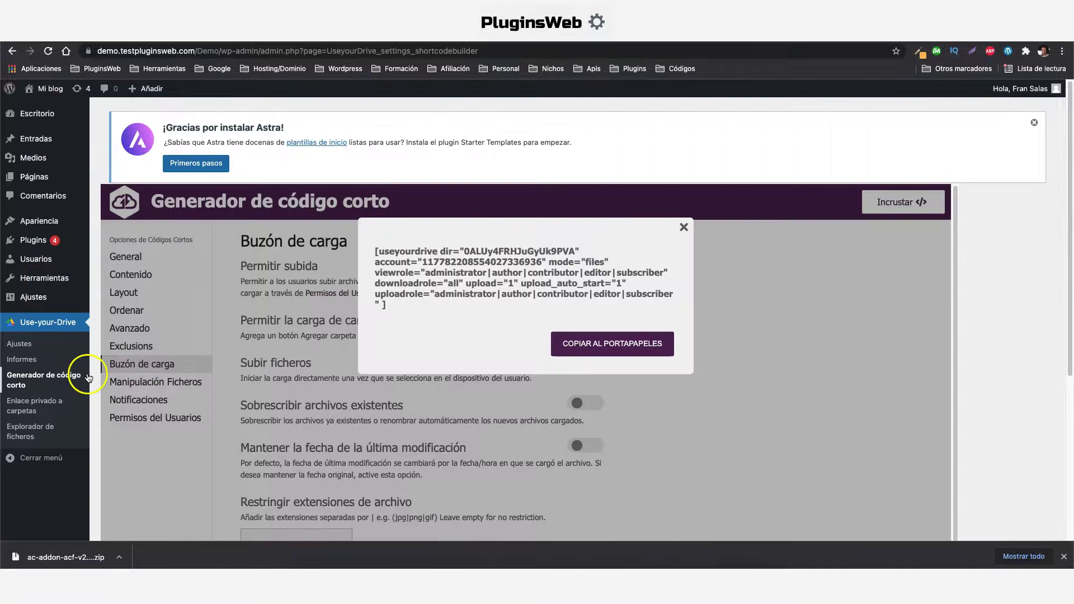
pyautogui.scroll(-1, 23, 363)
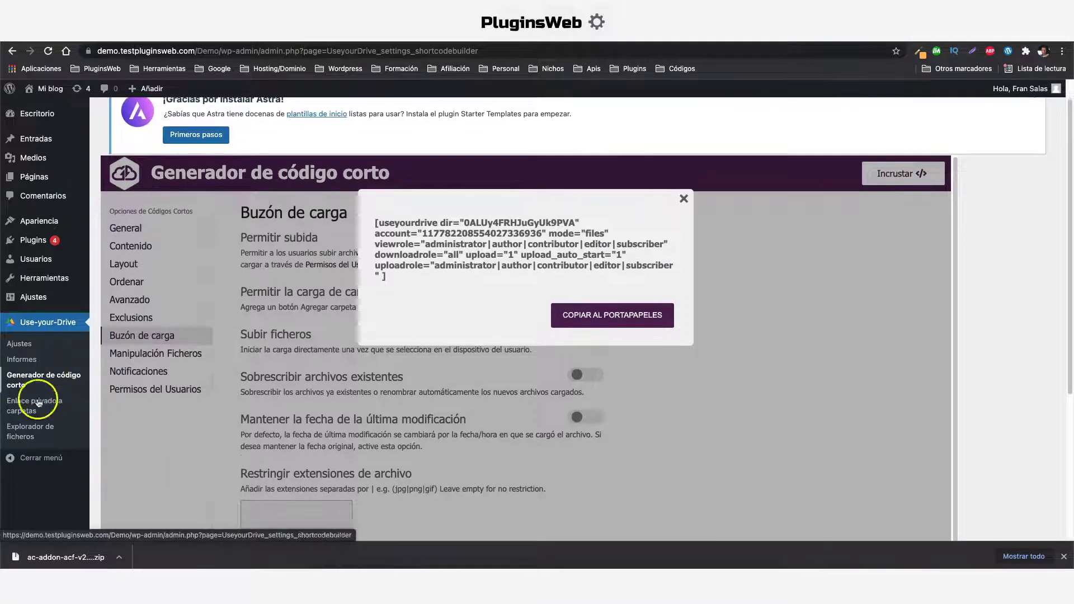
# Upload the WHOLS TIENDA tutorial PNG into imagenes via Explorador de ficheros, then refresh the listing
pyautogui.click(19, 437)
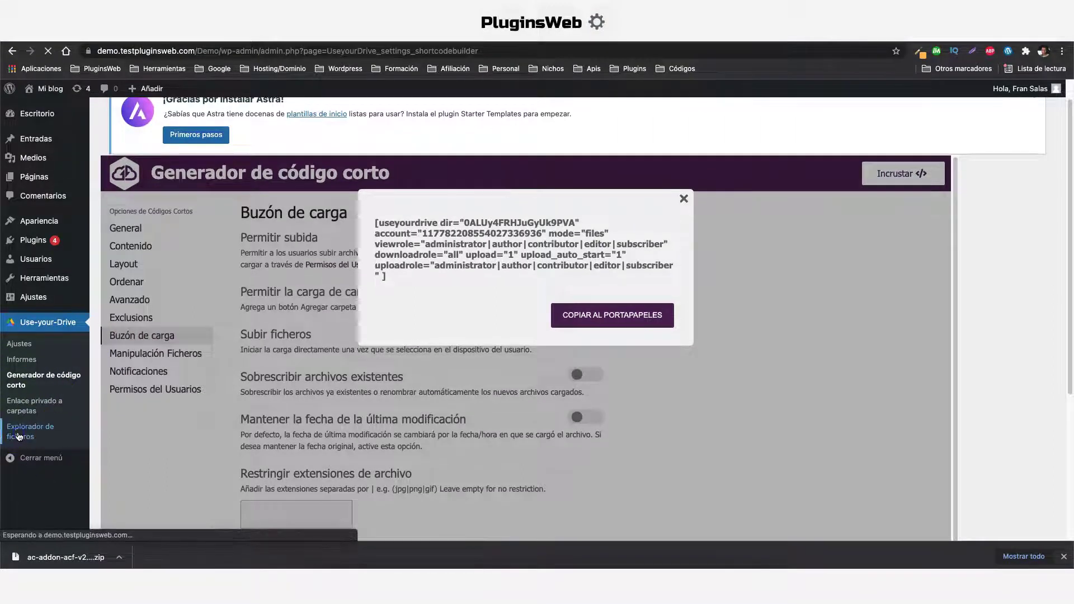
pyautogui.click(563, 204)
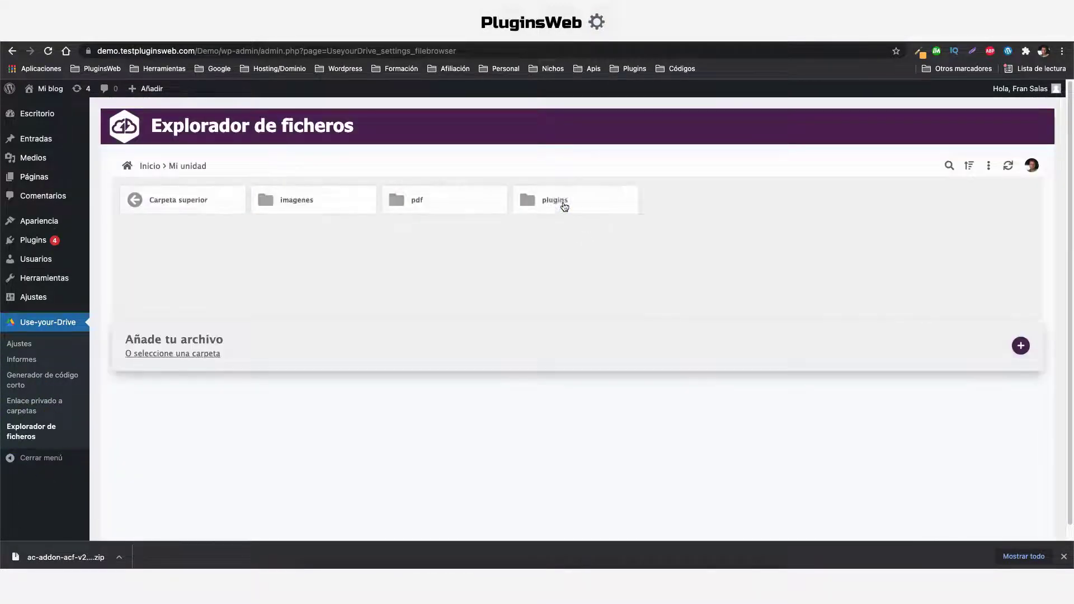
pyautogui.click(304, 203)
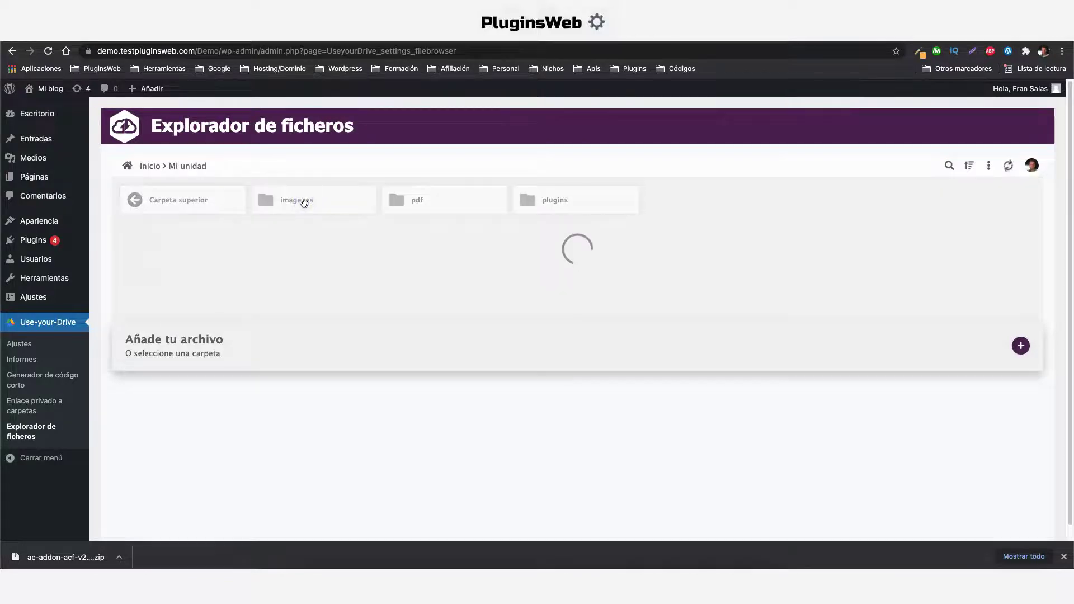
pyautogui.scroll(-1, 644, 358)
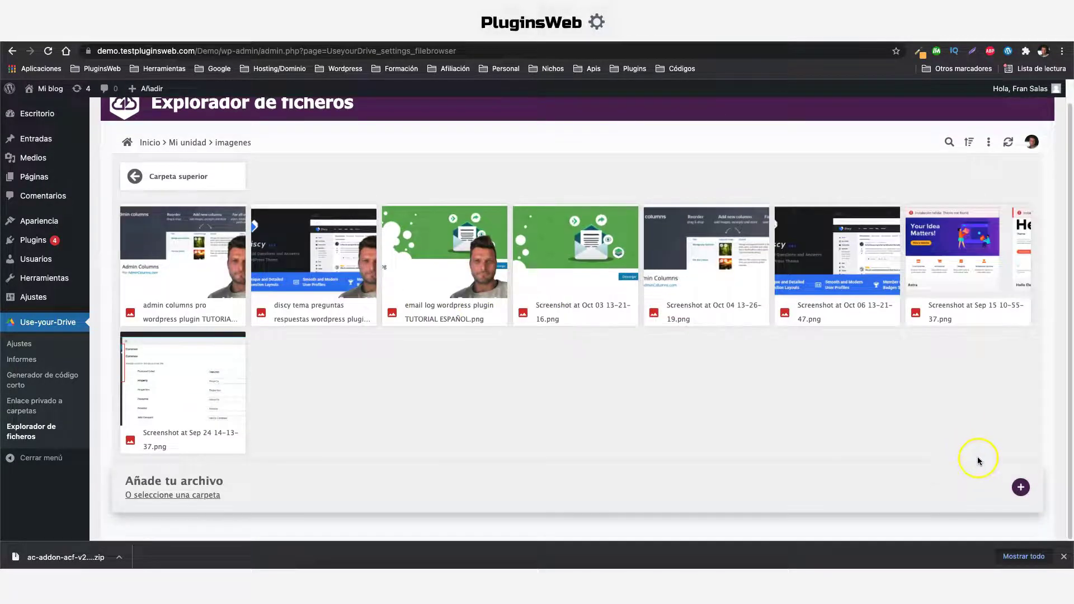
pyautogui.click(1020, 489)
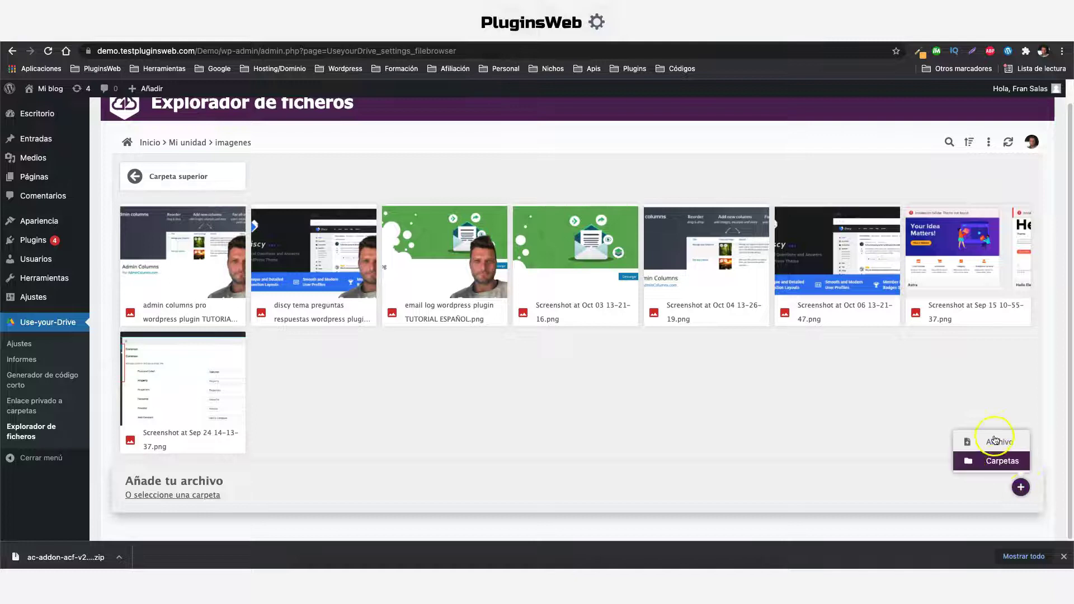
pyautogui.click(998, 452)
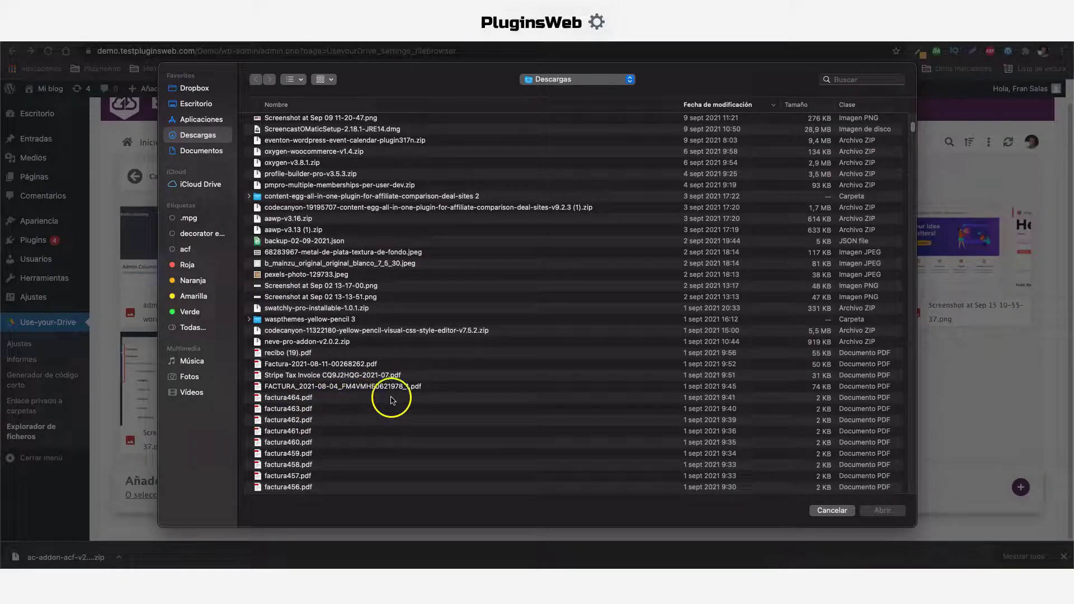
pyautogui.click(894, 518)
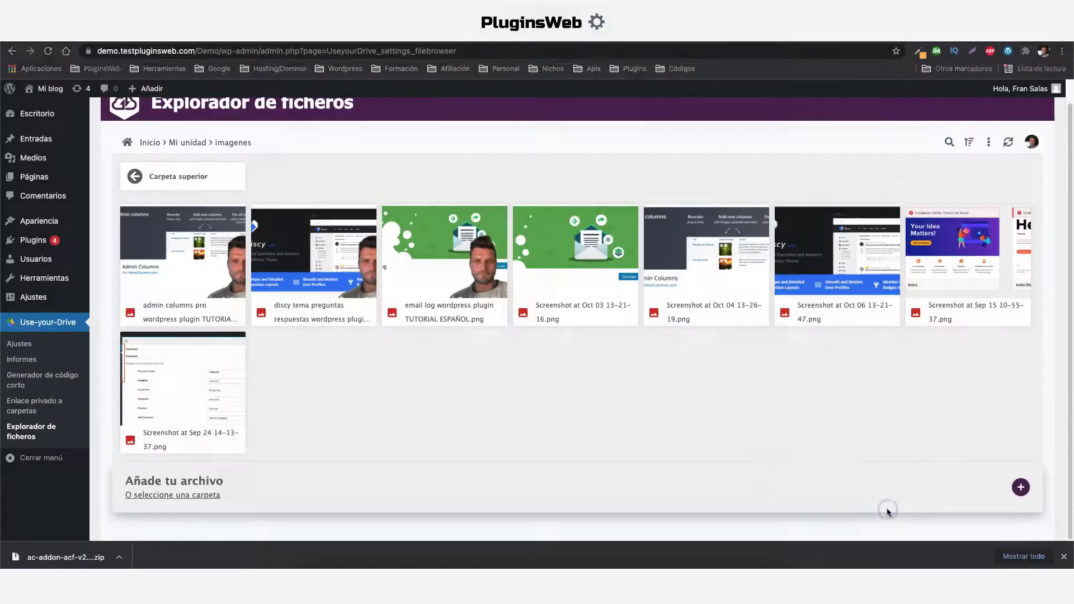
pyautogui.scroll(-1, 1070, 510)
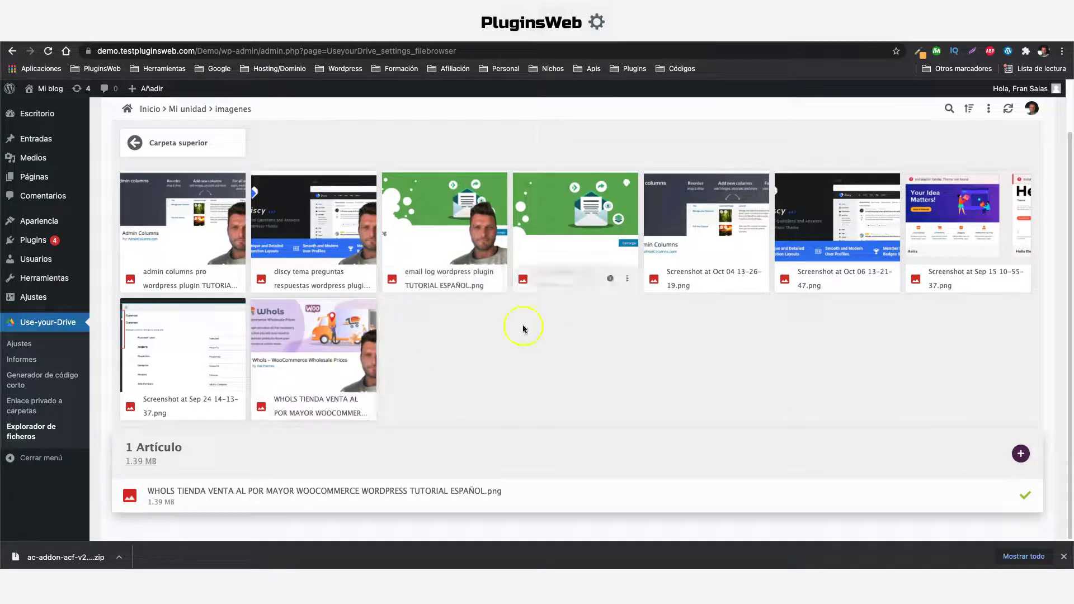
pyautogui.click(1008, 110)
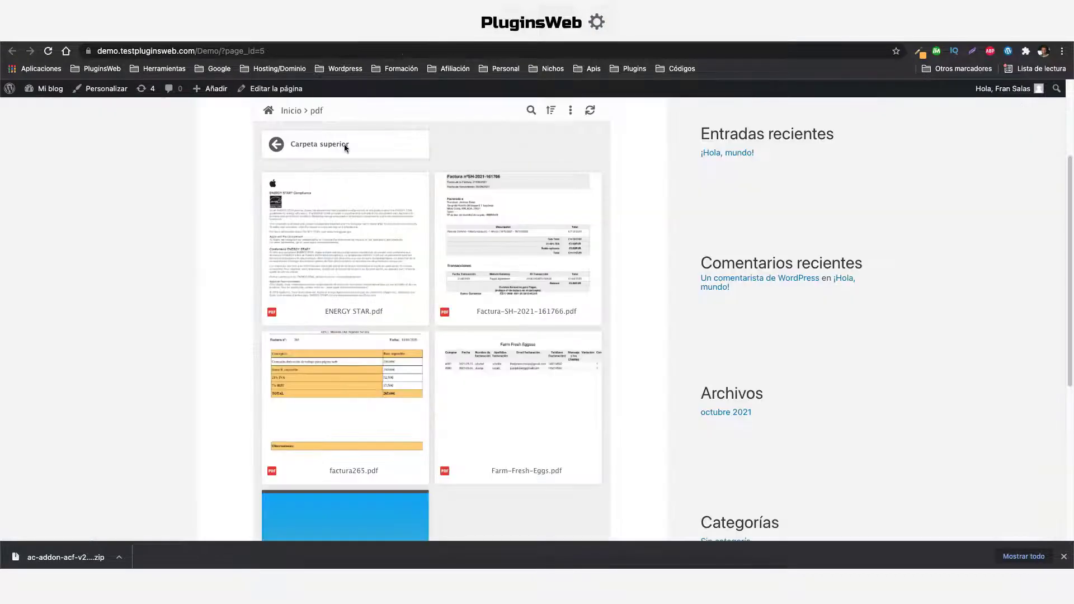
# On the front-end page, go up to the top folder, open imagenes and refresh it
pyautogui.scroll(3, 344, 142)
pyautogui.click(318, 297)
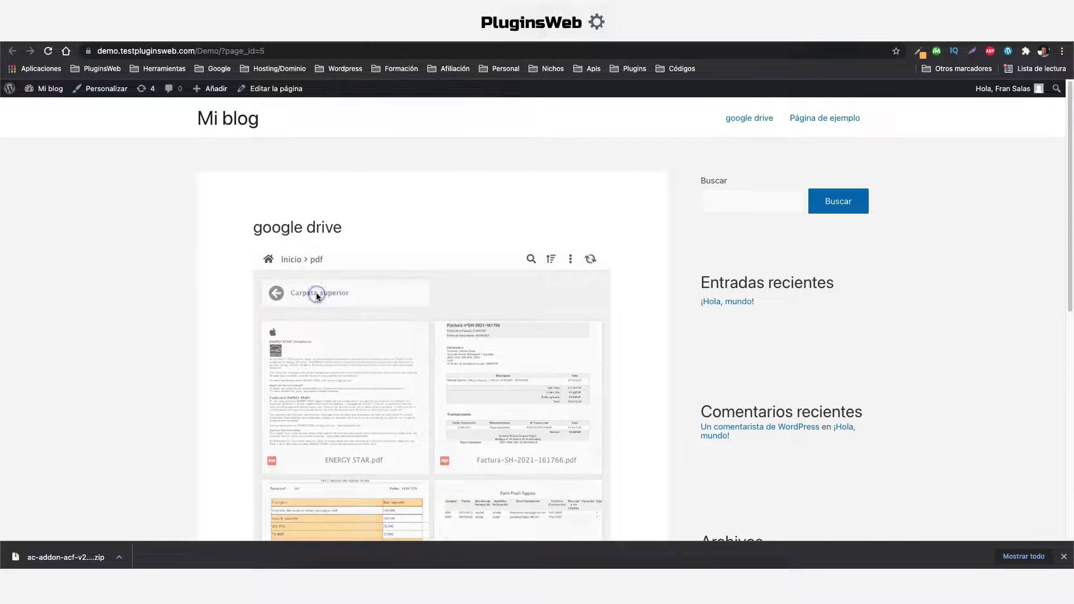
pyautogui.click(345, 296)
pyautogui.scroll(-10, 475, 336)
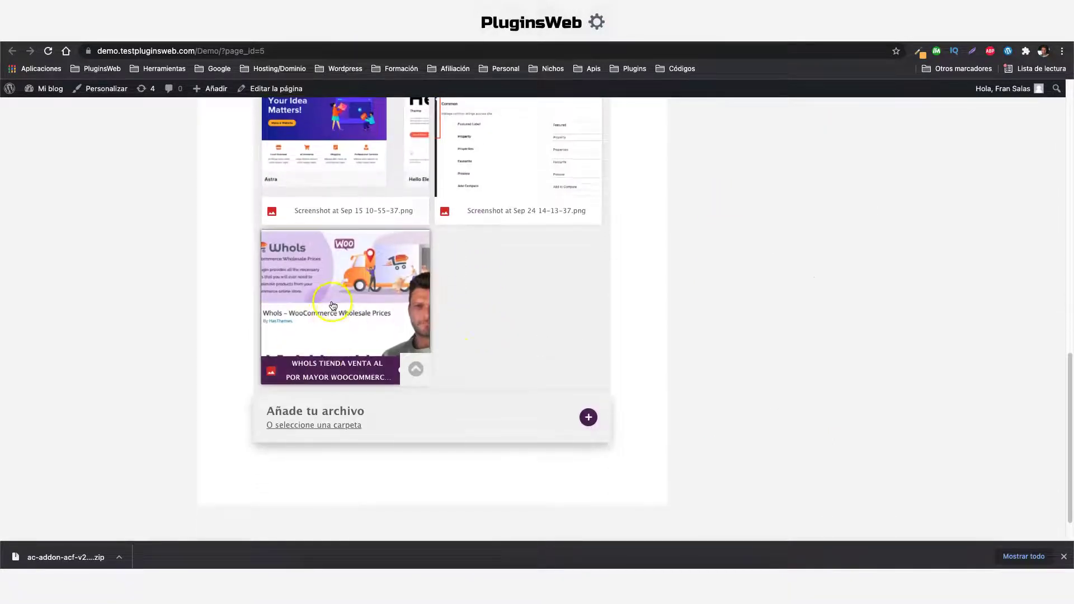
pyautogui.scroll(10, 334, 305)
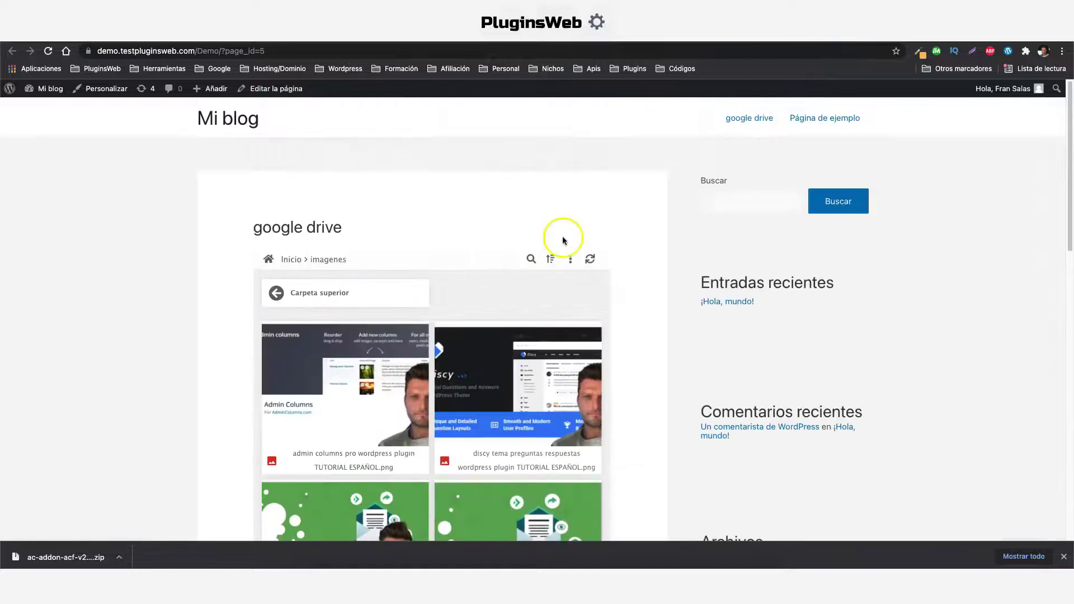
pyautogui.click(592, 261)
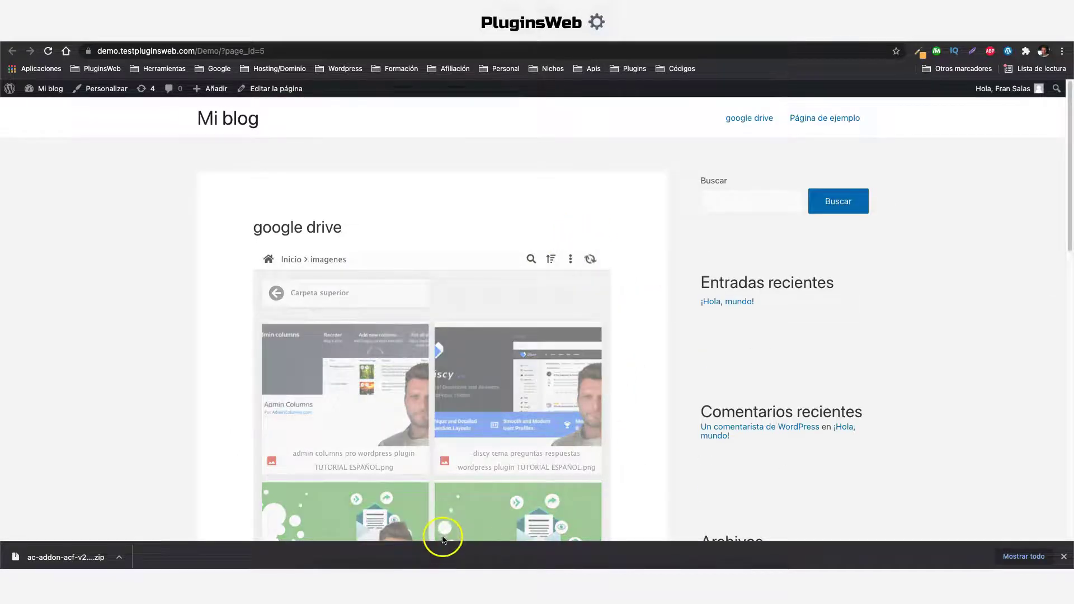
pyautogui.scroll(-5, 442, 532)
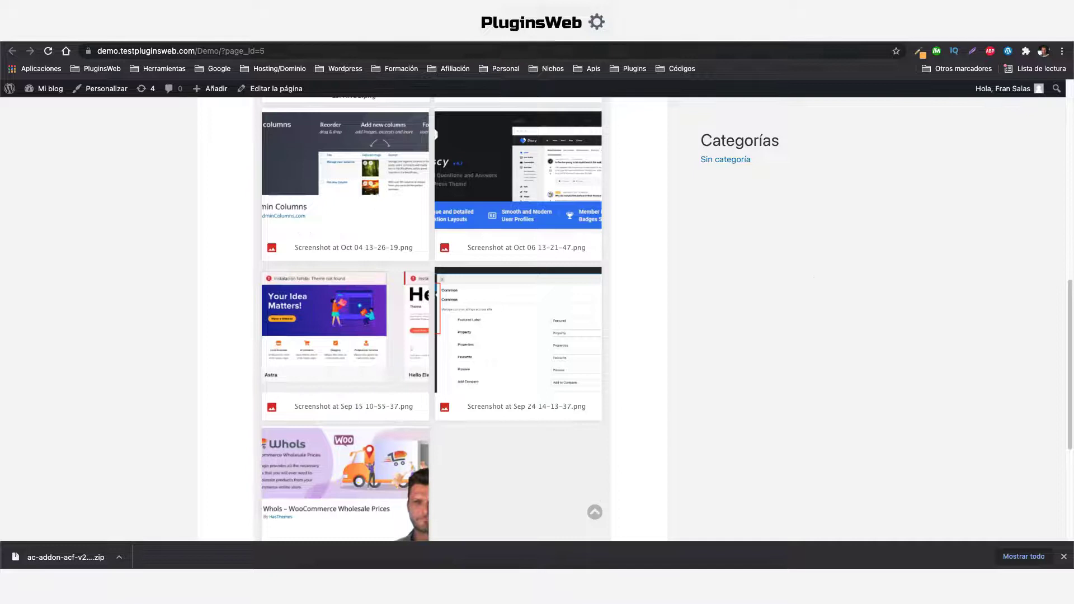
# Open the imagenes folder from Mi unidad in Google Drive to confirm the WHOLS image
pyautogui.hotkey('ctrl', 'Tab')
pyautogui.click(258, 129)
pyautogui.click(300, 333)
pyautogui.doubleClick(300, 332)
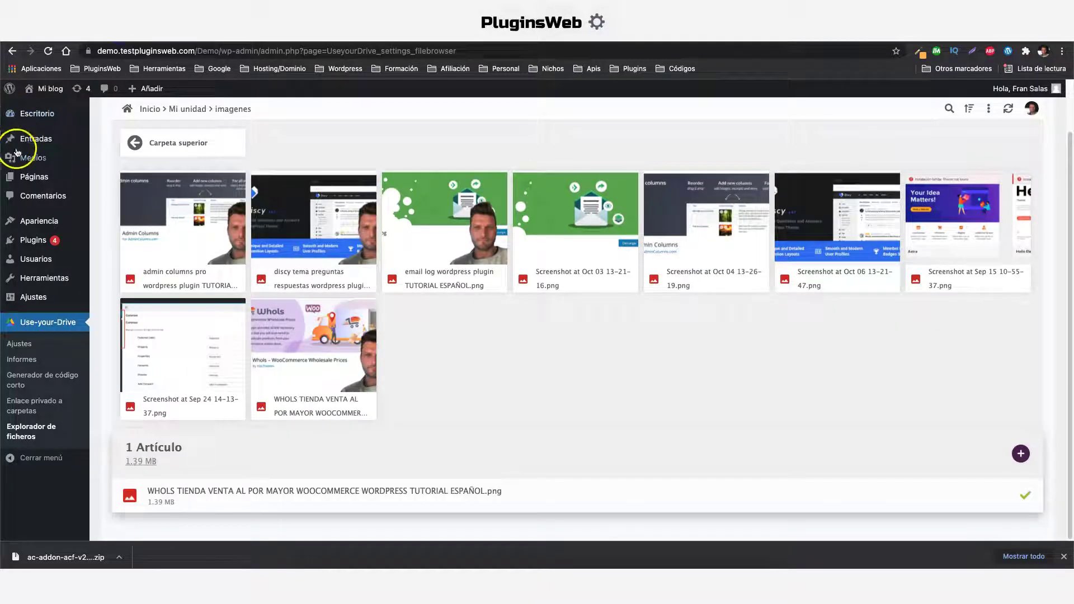
# Check the empty Medios Biblioteca, then go to Use-your-Drive's Ajustes page
pyautogui.moveTo(72, 162)
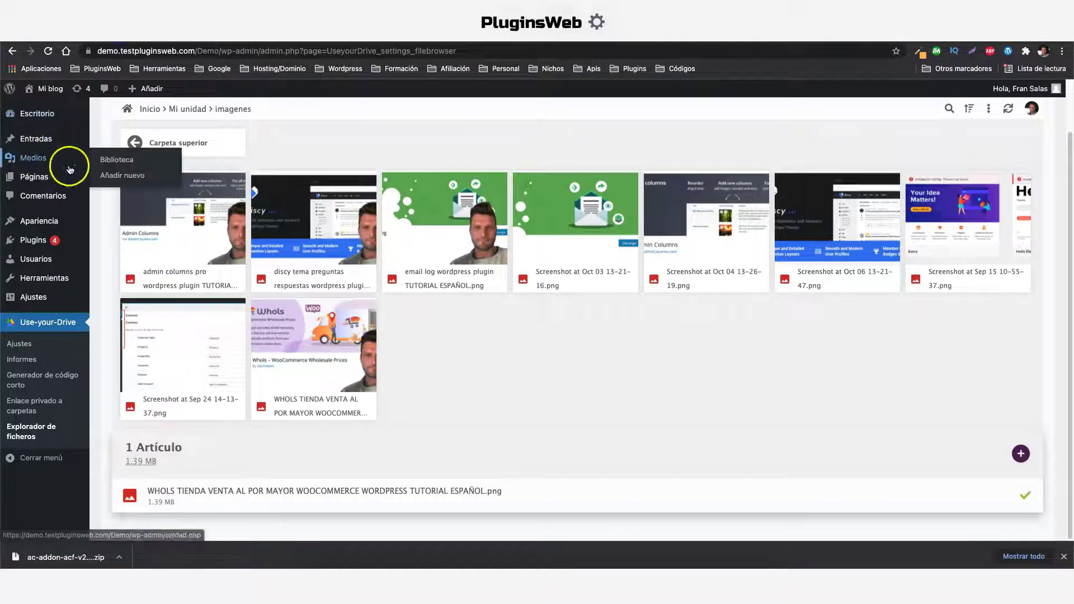
pyautogui.click(123, 161)
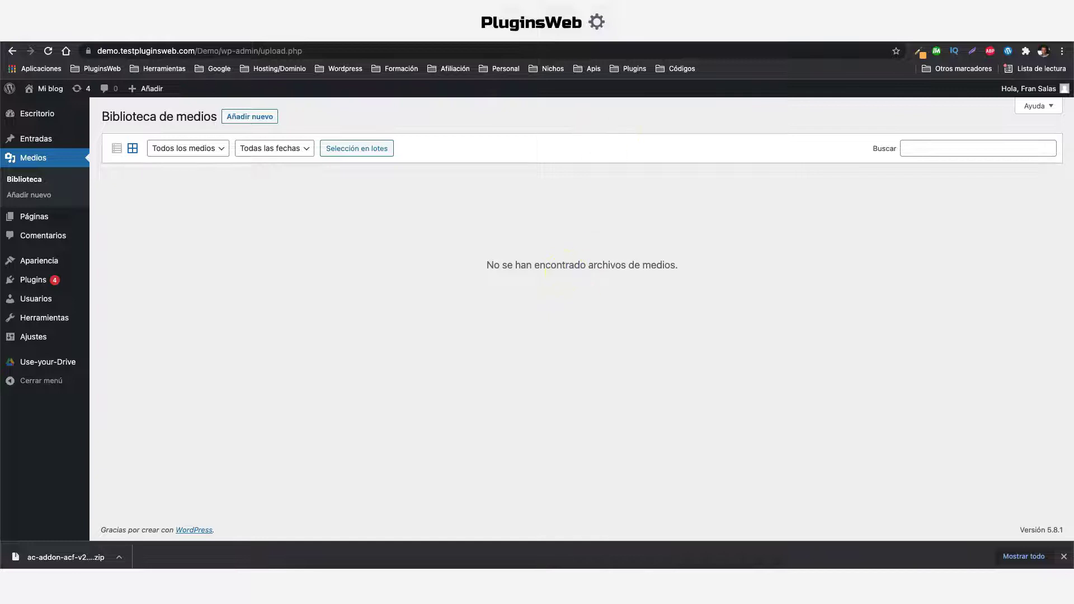
pyautogui.moveTo(38, 360)
pyautogui.click(115, 365)
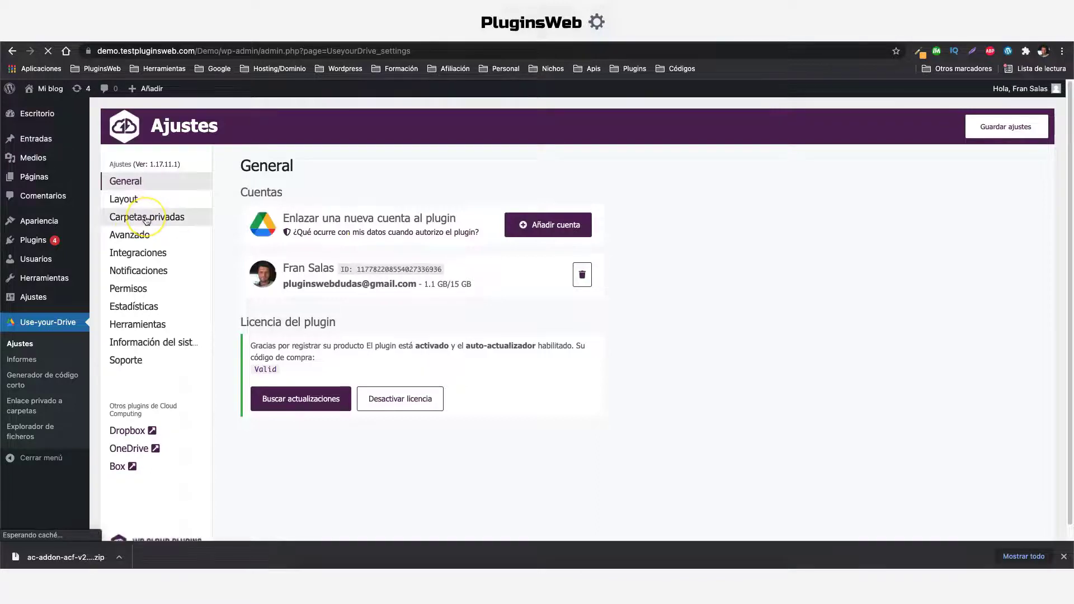
# Open Carpetas privadas settings and expand the manually linked private folders section
pyautogui.click(147, 218)
pyautogui.click(283, 258)
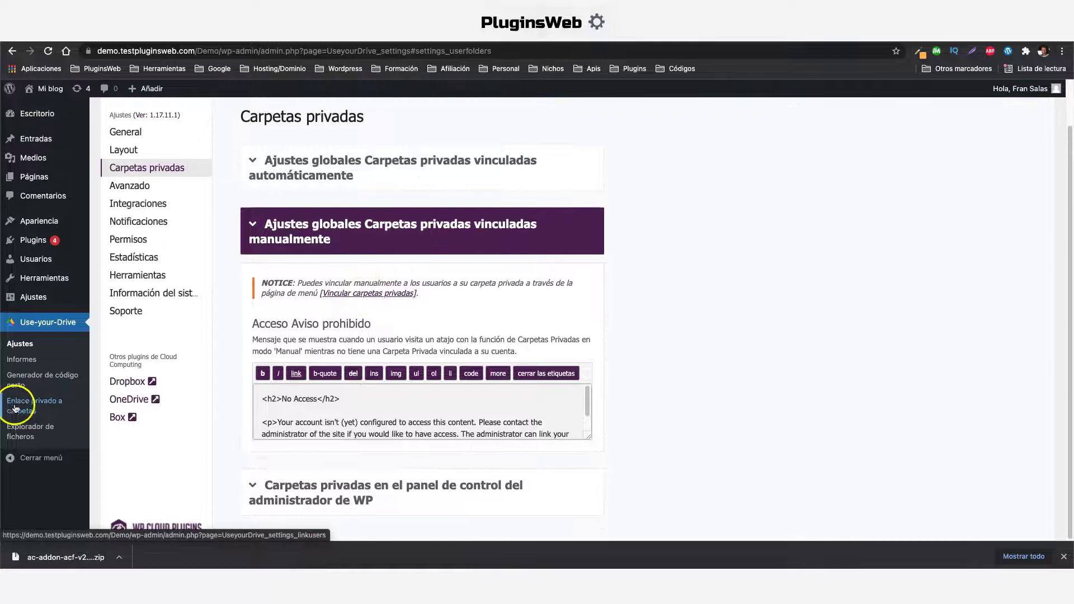
pyautogui.scroll(2, 321, 299)
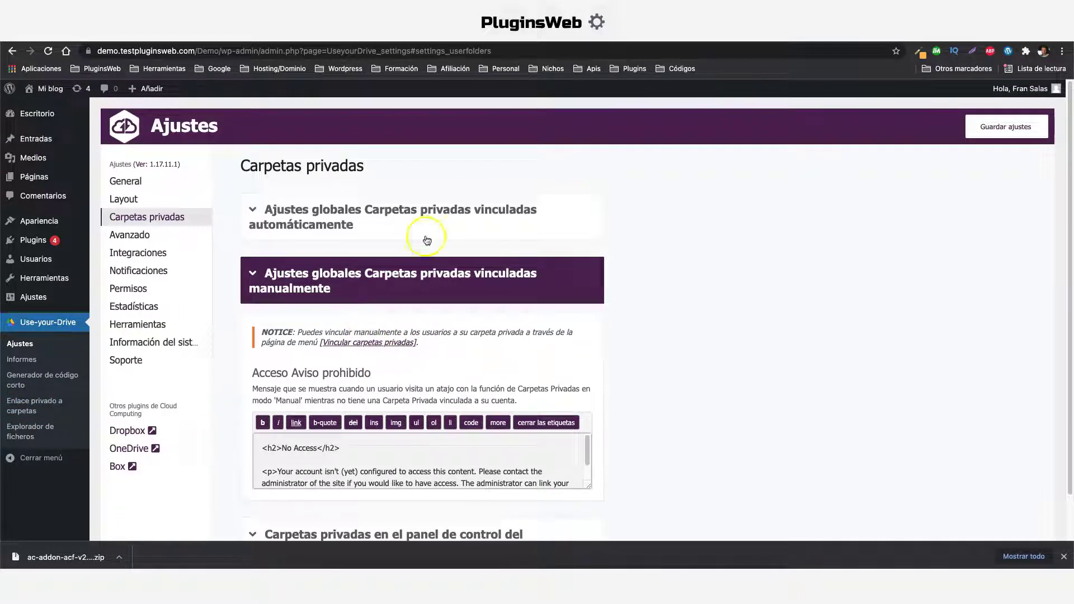
pyautogui.click(411, 388)
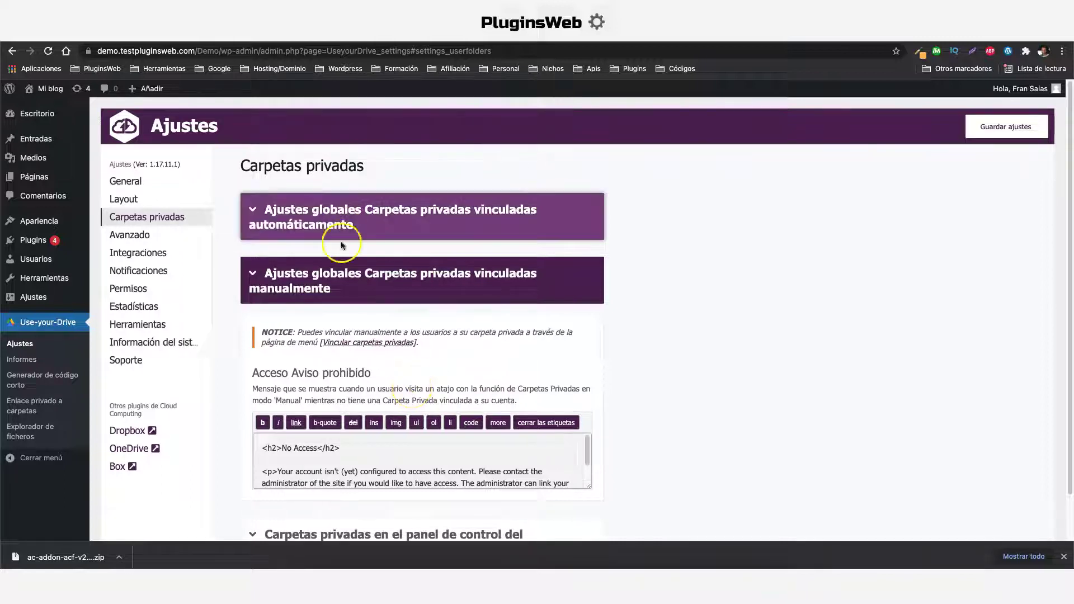
# Expand the automatically linked private folders settings and inspect the %user_login% (%user_email%) name template
pyautogui.click(365, 220)
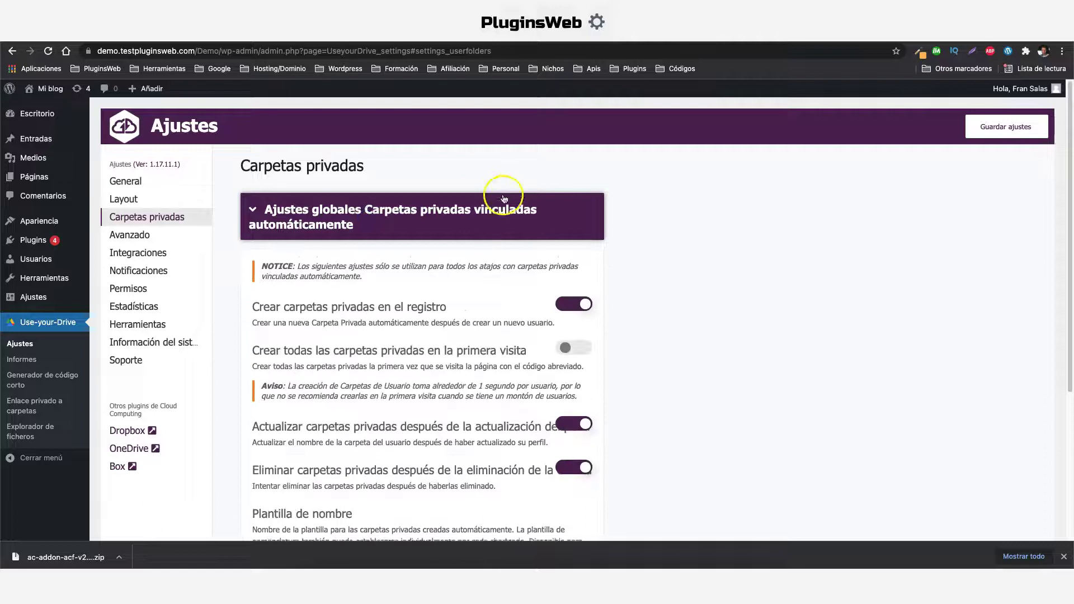
pyautogui.scroll(-5, 318, 230)
pyautogui.click(317, 231)
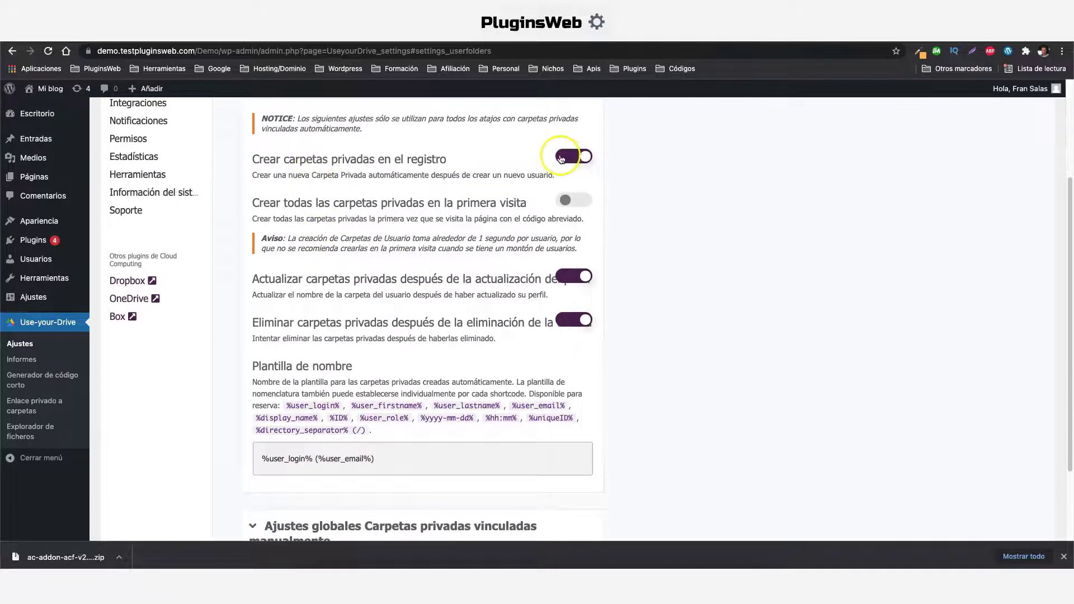
pyautogui.scroll(-3, 388, 340)
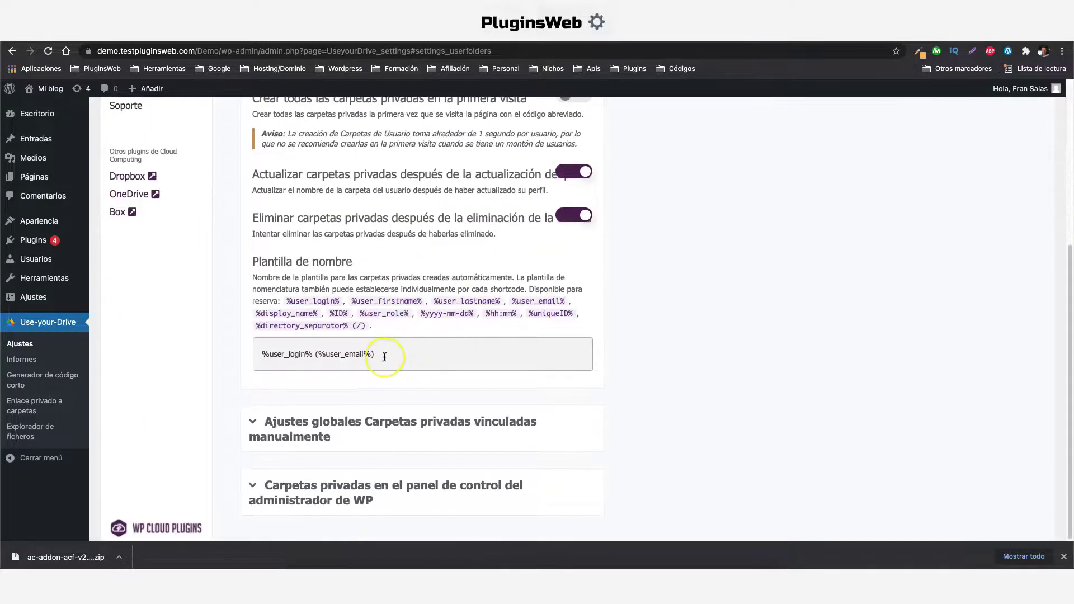
pyautogui.tripleClick(336, 355)
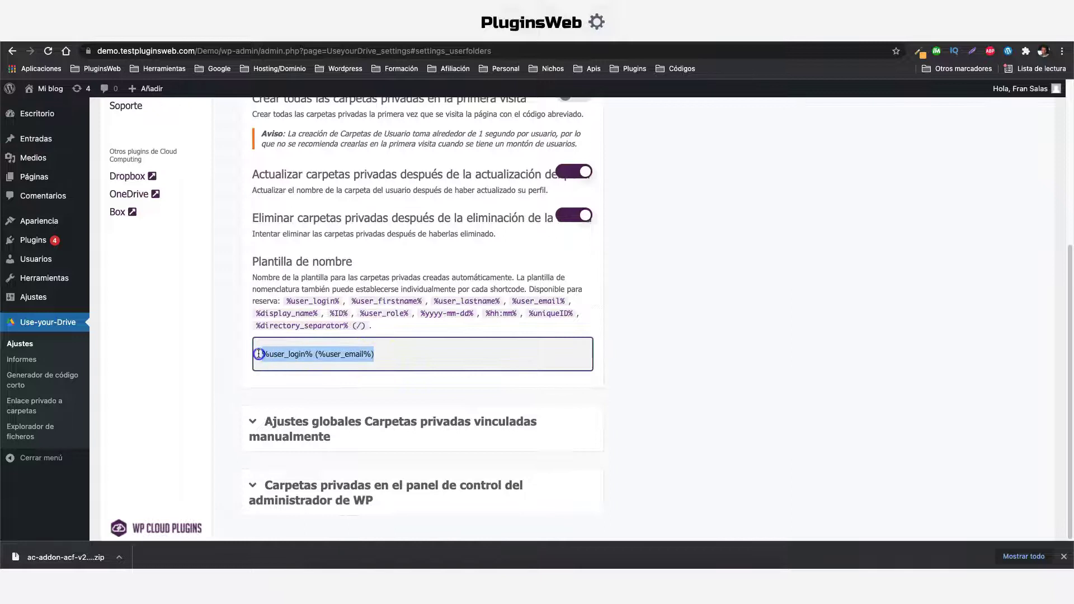
pyautogui.click(405, 349)
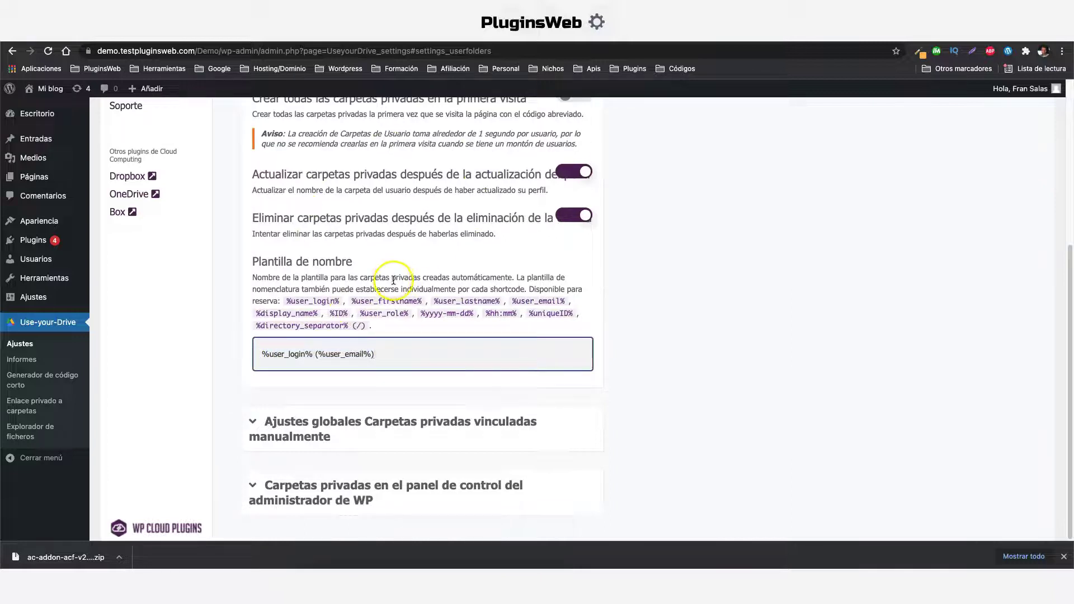
pyautogui.moveTo(263, 355); pyautogui.dragTo(289, 354)
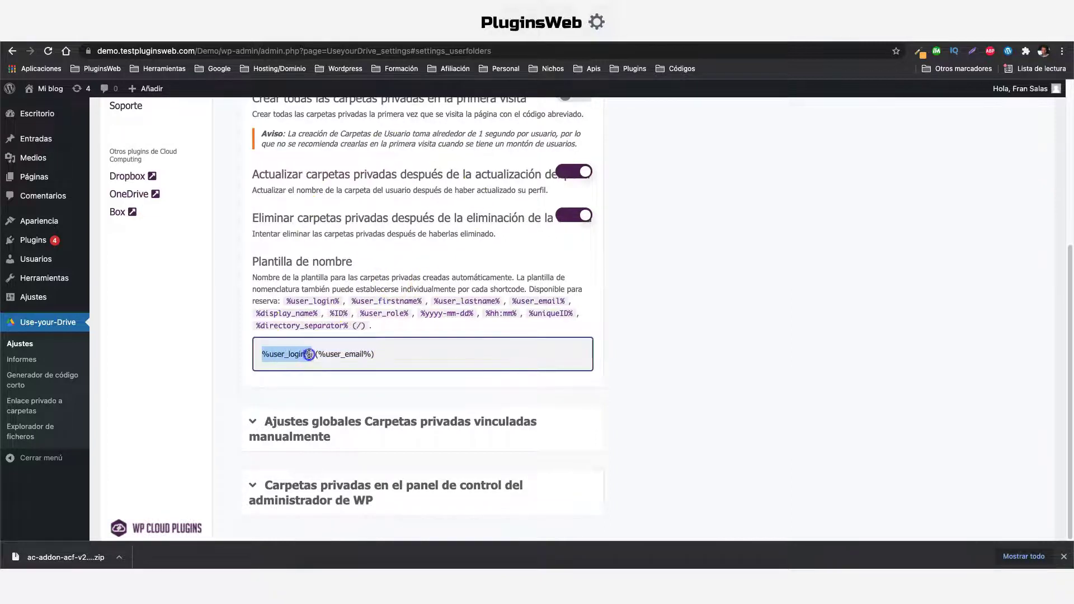
pyautogui.click(358, 354)
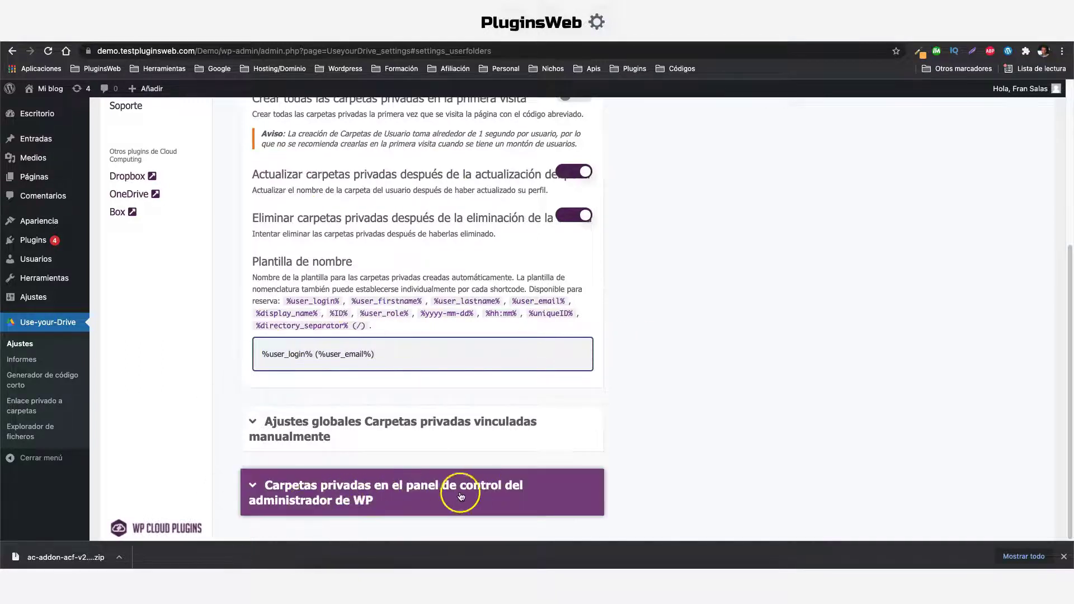
# Set admin-dashboard private folders to 'Sí, deja que el plugin cree las carpetas'
pyautogui.click(344, 498)
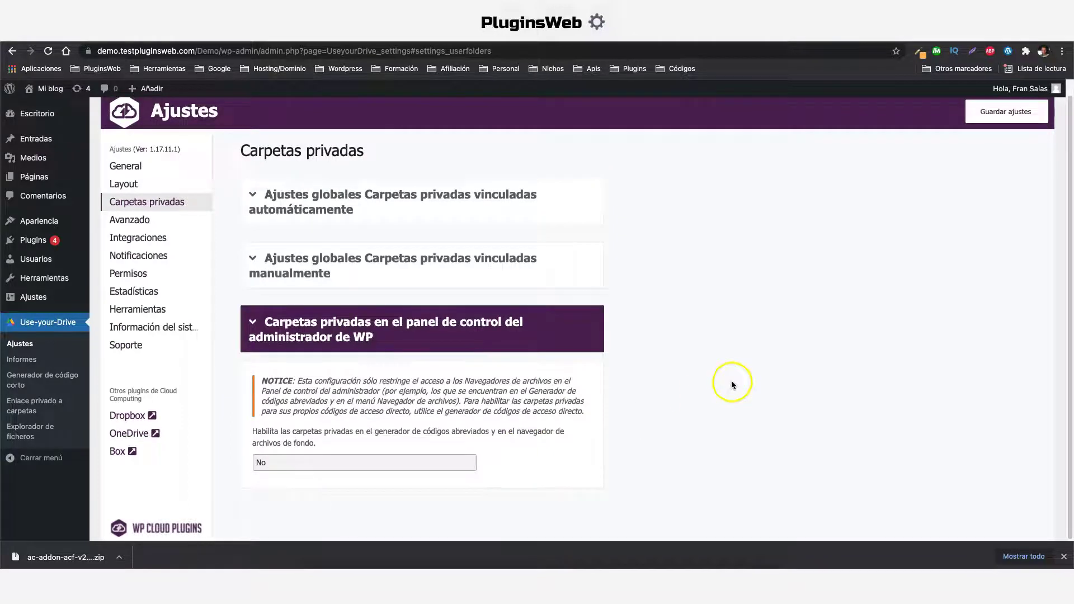
pyautogui.click(330, 463)
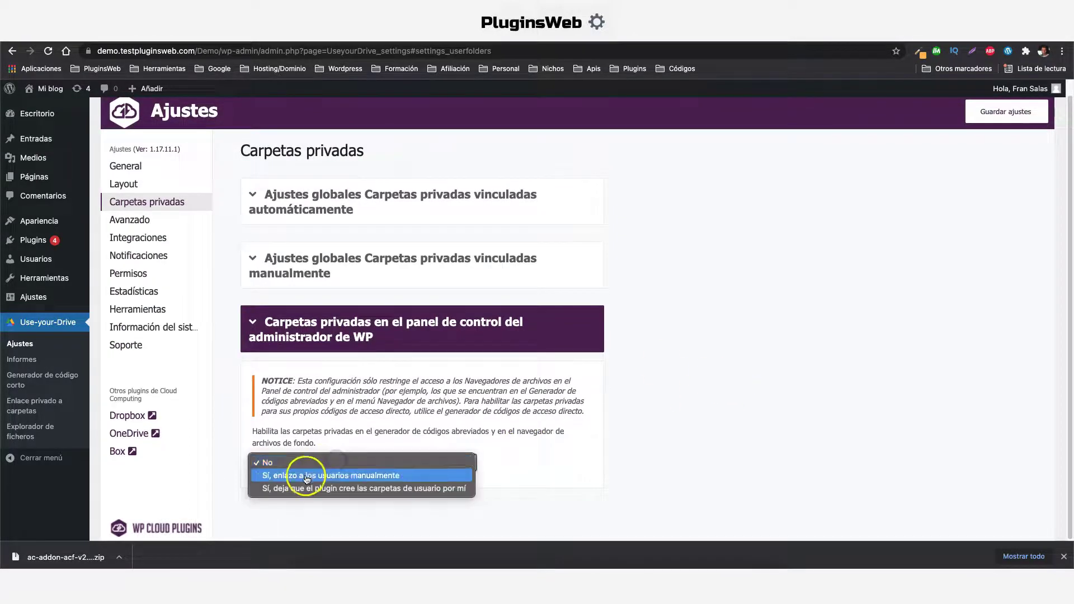
pyautogui.click(385, 488)
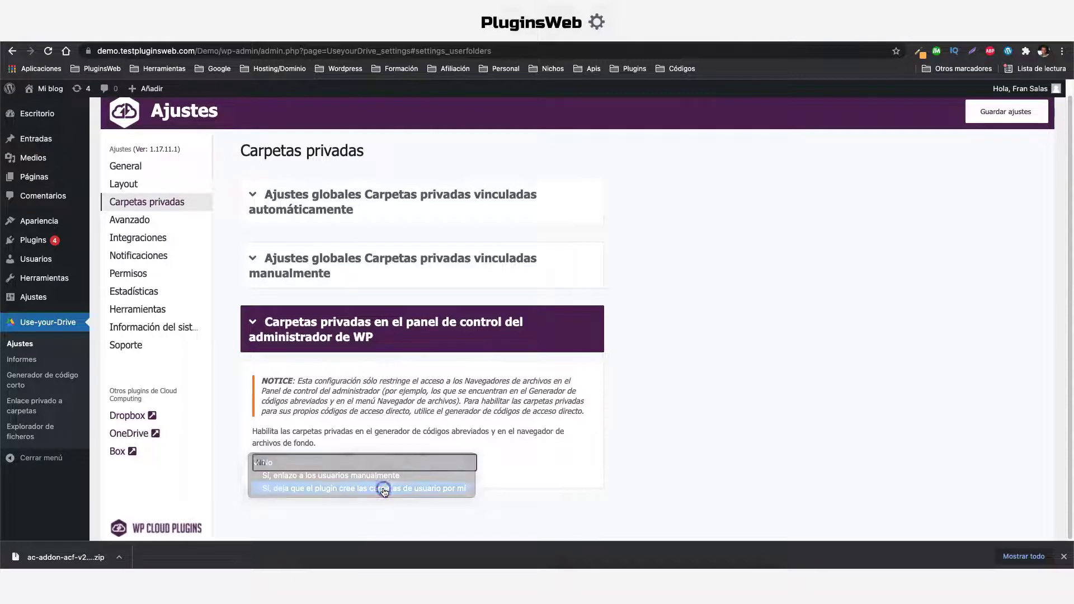
# Choose Mi unidad as the private folders root and save the settings
pyautogui.scroll(-4, 588, 398)
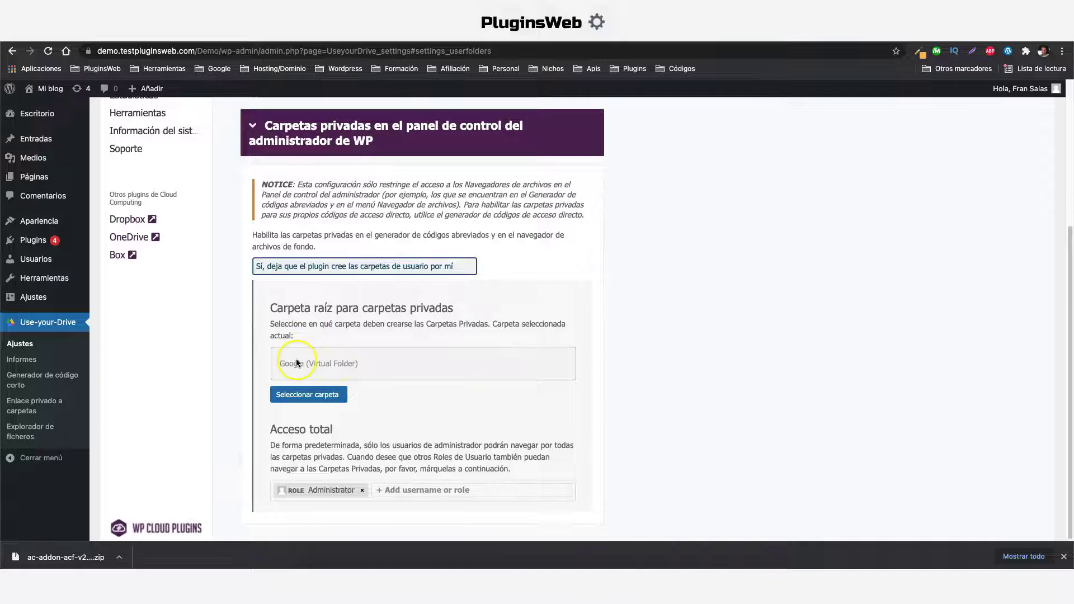
pyautogui.click(318, 398)
pyautogui.moveTo(381, 270)
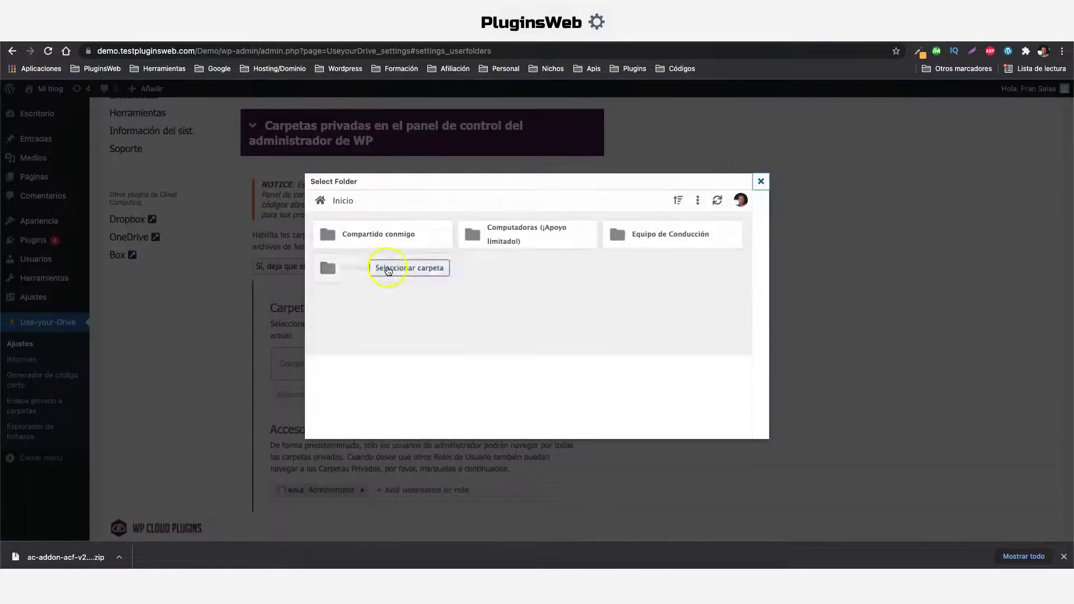
pyautogui.click(381, 271)
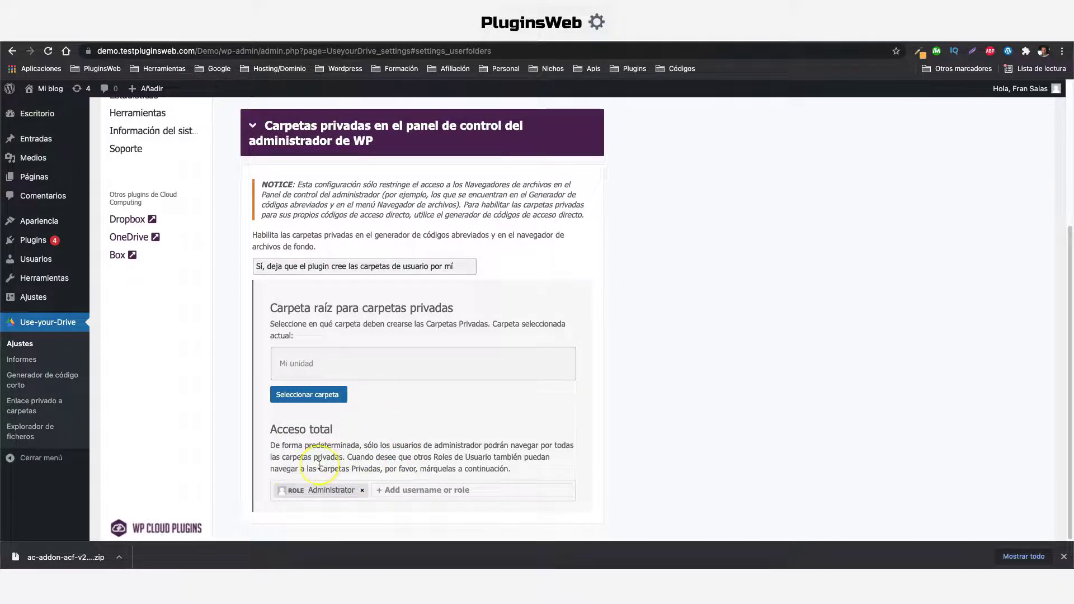
pyautogui.scroll(4, 320, 466)
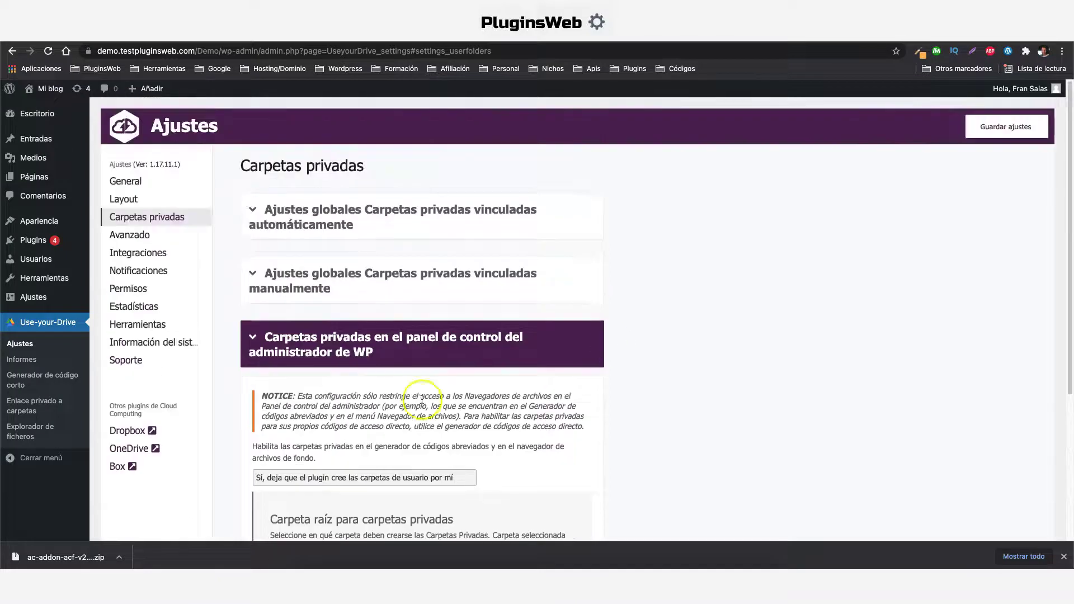
pyautogui.click(995, 127)
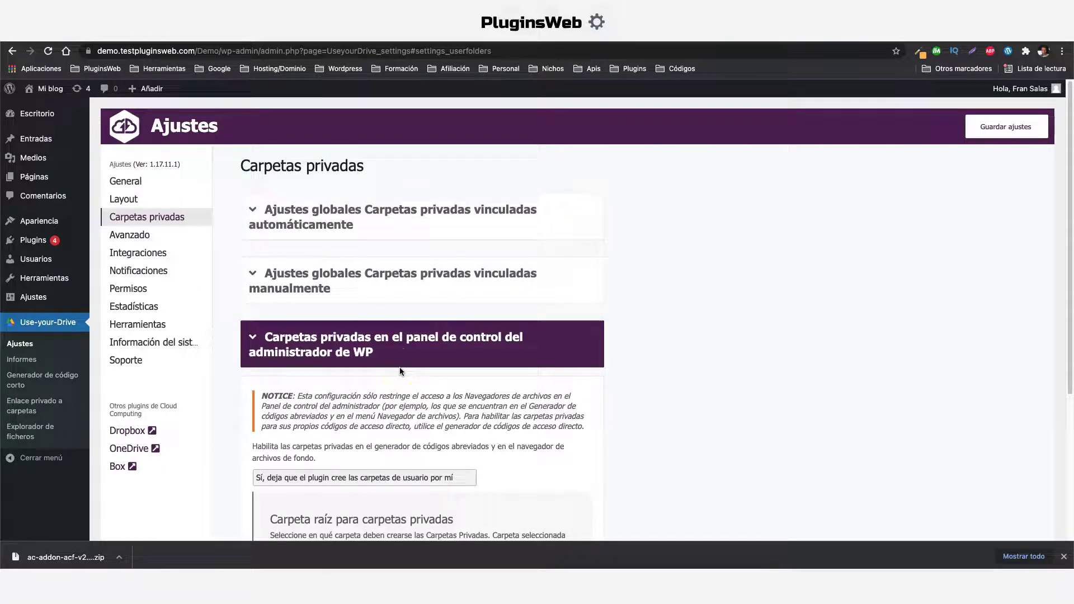
# In the shortcode generator's Contenido section, turn on Usar carpetas privadas
pyautogui.click(29, 383)
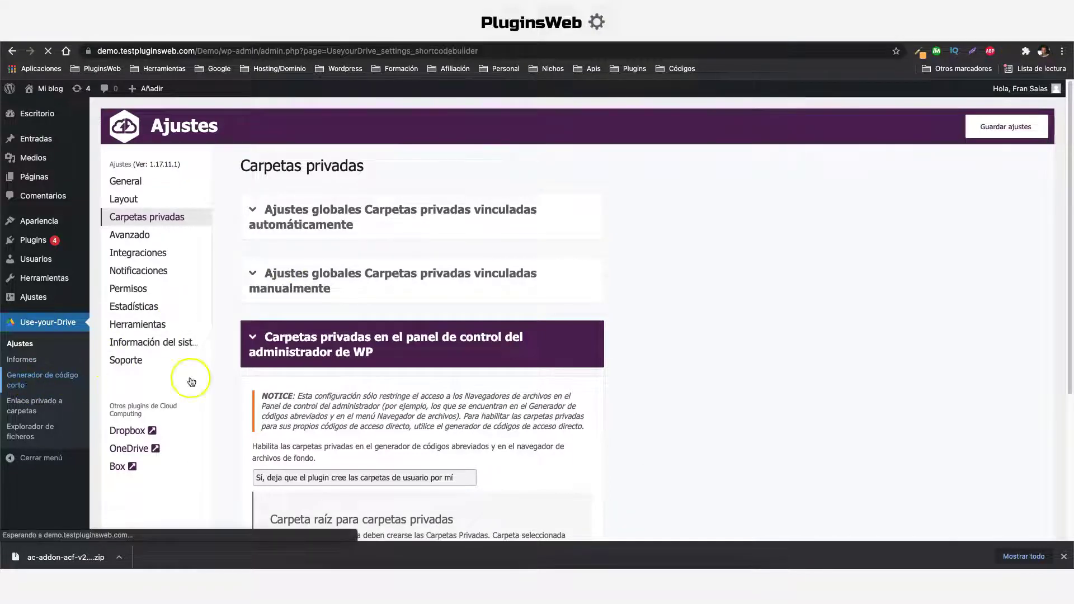
pyautogui.click(126, 198)
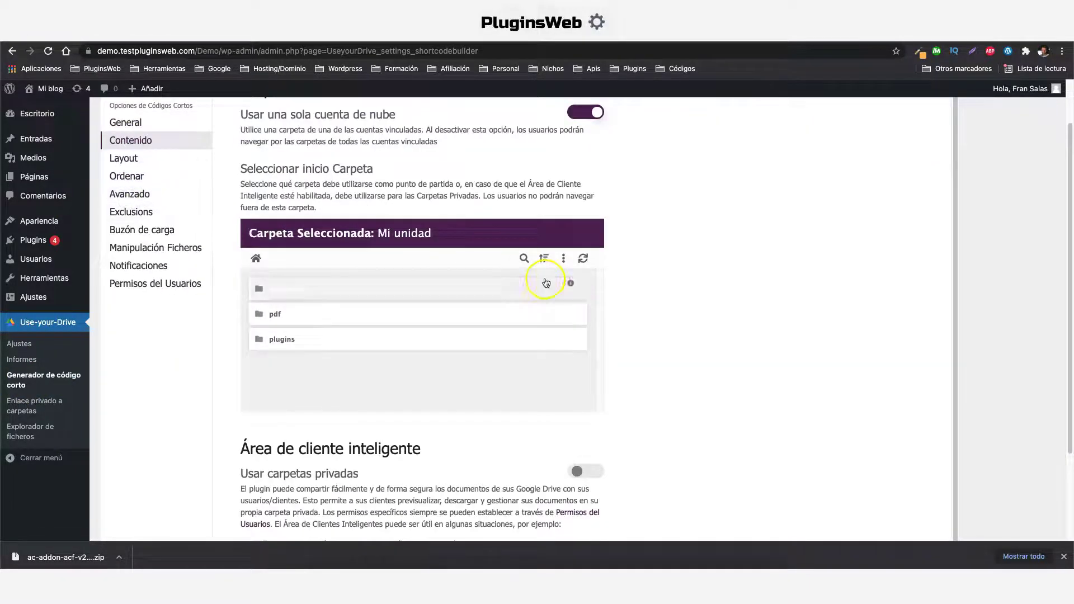
pyautogui.scroll(-3, 643, 287)
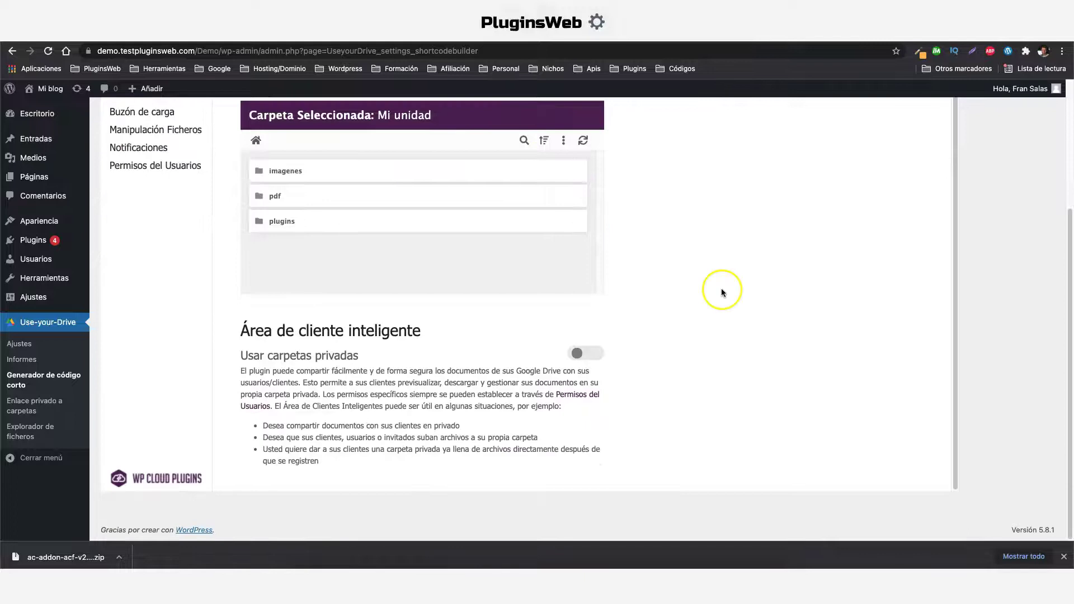
pyautogui.click(586, 354)
# Check the Auto-mode folder name template and generate the userfolders="auto" shortcode
pyautogui.scroll(-5, 677, 361)
pyautogui.scroll(-2, 677, 361)
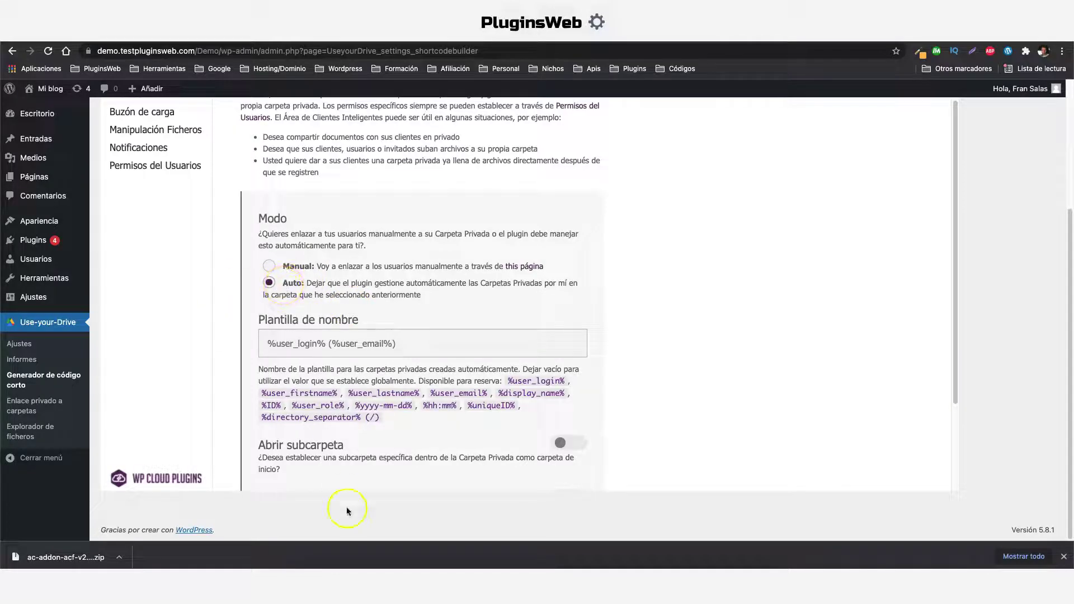
pyautogui.click(421, 345)
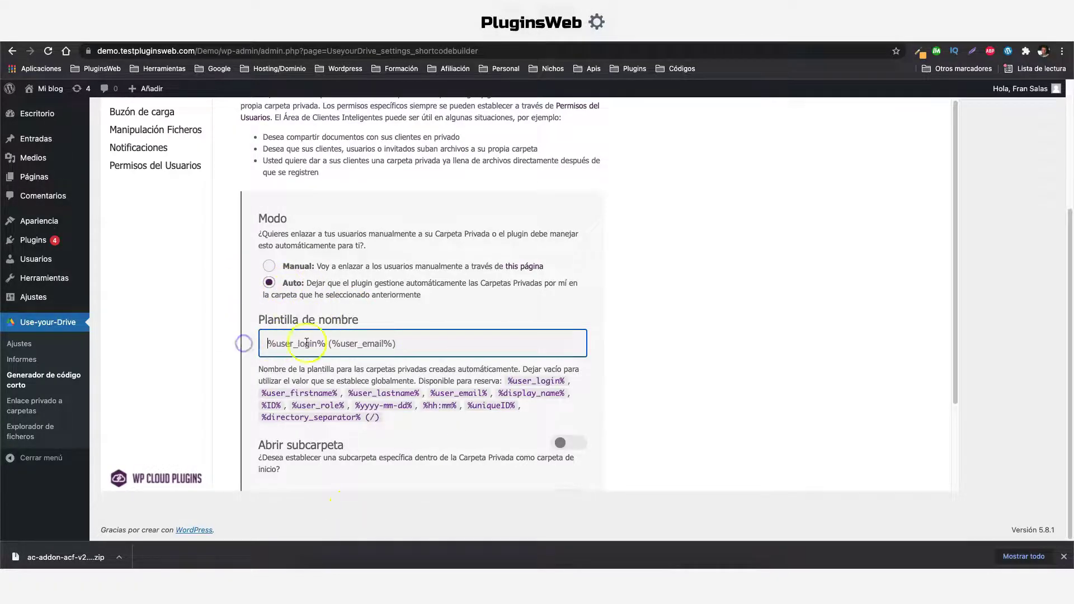
pyautogui.scroll(-4, 386, 369)
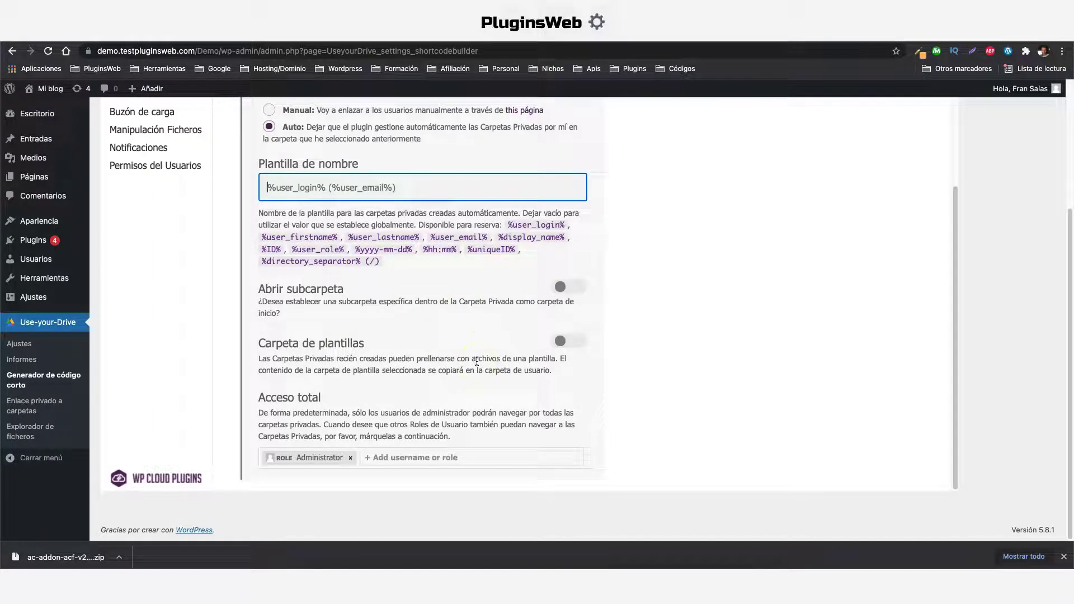
pyautogui.scroll(10, 477, 364)
pyautogui.scroll(3, 477, 398)
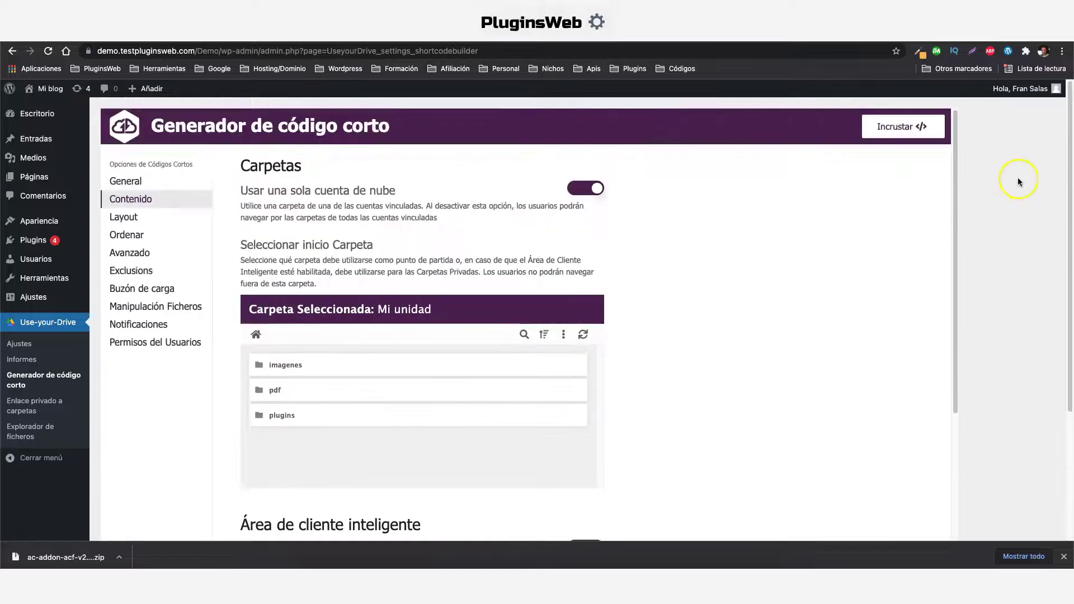
pyautogui.click(896, 134)
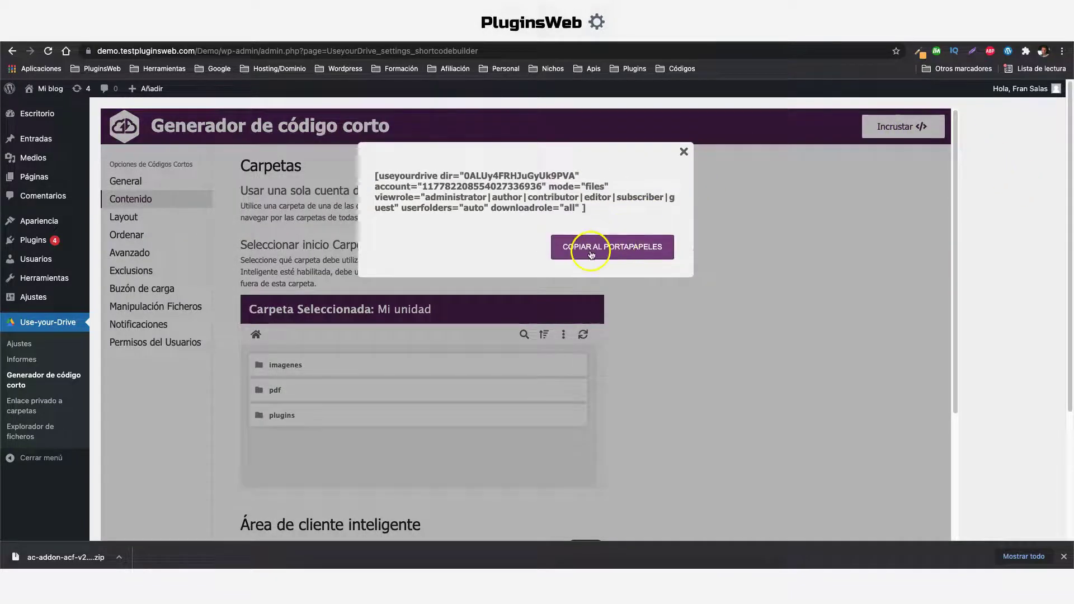
# Paste the userfolders="auto" shortcode over the google drive page's old one, save, and close the generator box
pyautogui.click(583, 248)
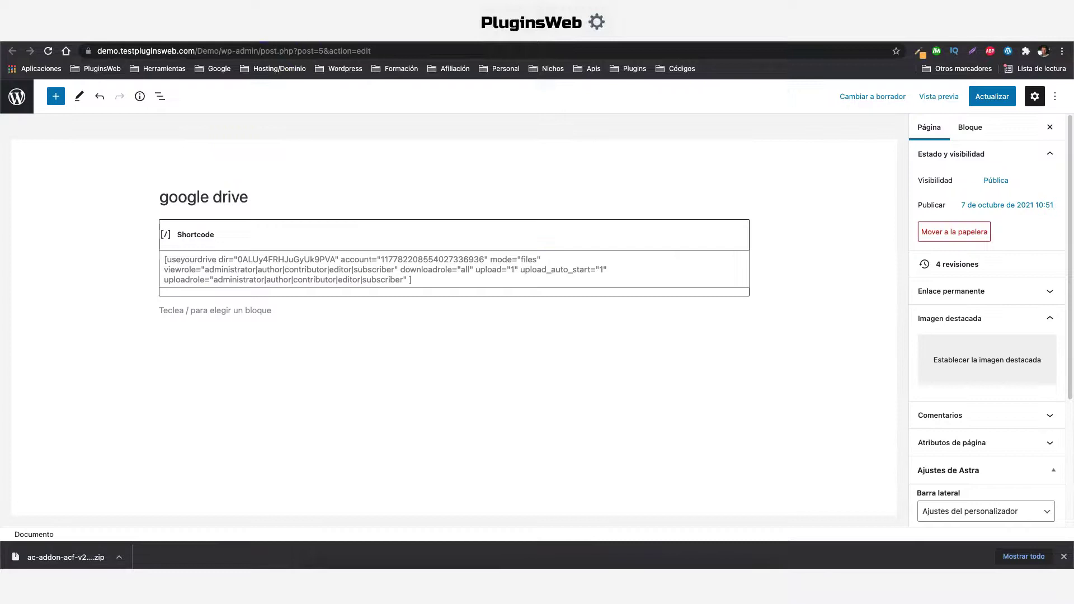
pyautogui.tripleClick(304, 273)
pyautogui.rightClick(304, 272)
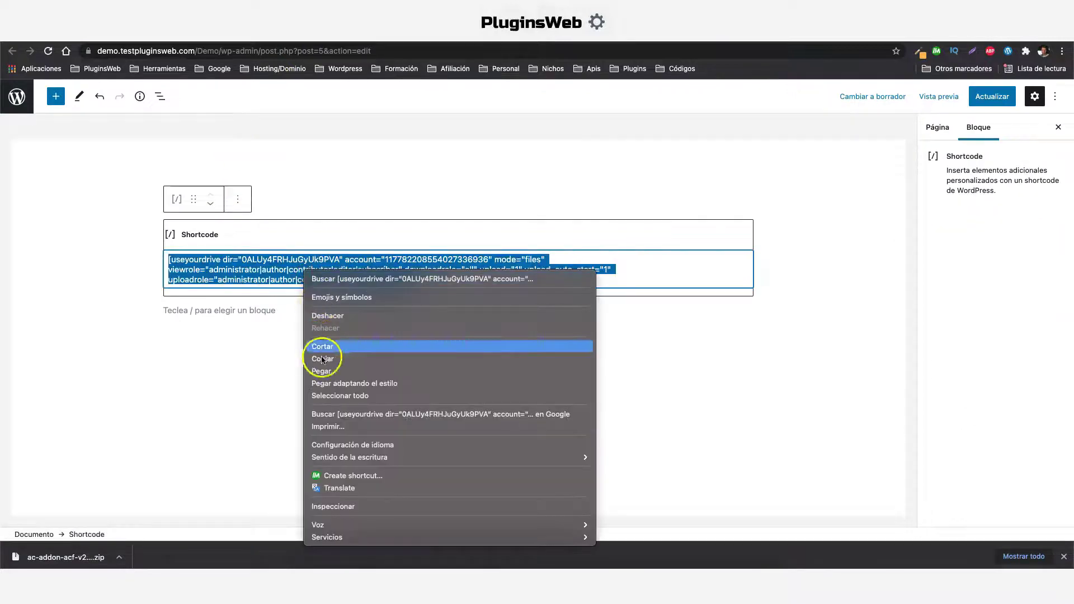
pyautogui.click(322, 371)
pyautogui.press('super+s')
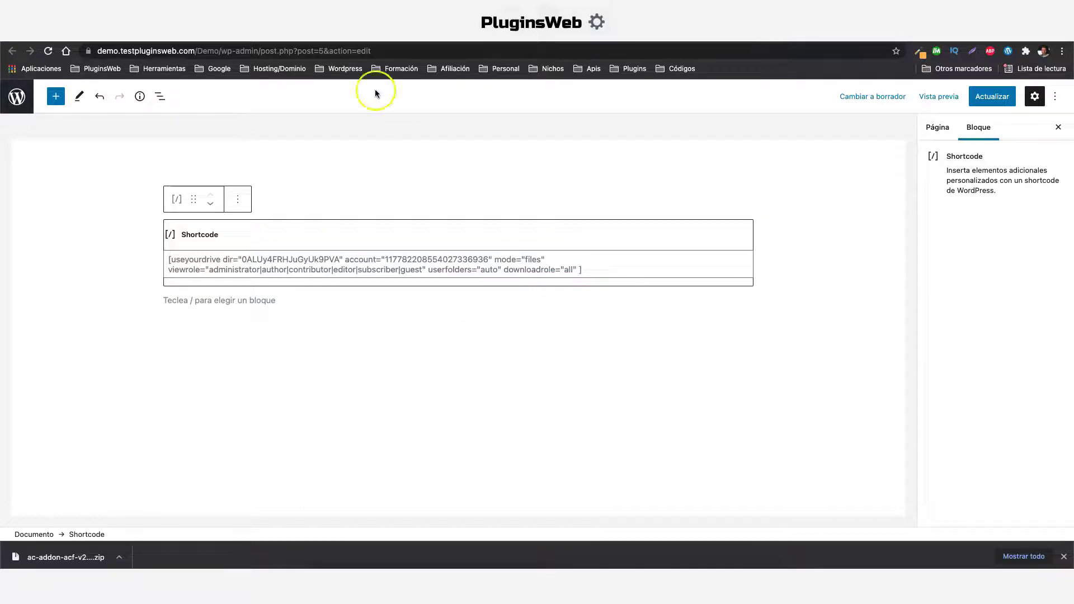
pyautogui.hotkey('ctrl', 'Tab')
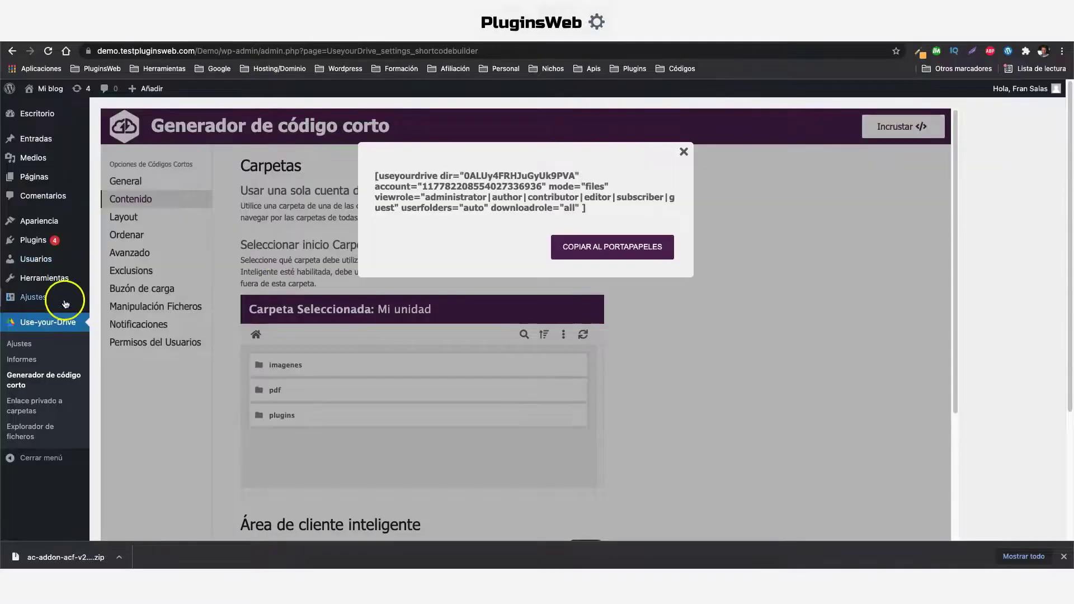
pyautogui.click(683, 151)
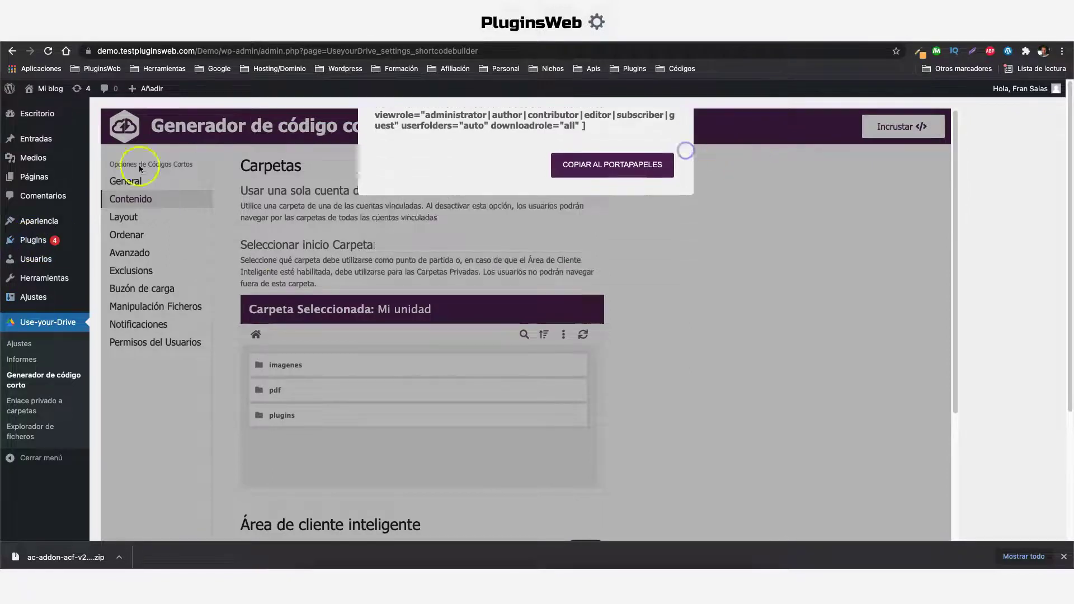
# Start a new user with a username, e-mail address and a custom password
pyautogui.click(141, 278)
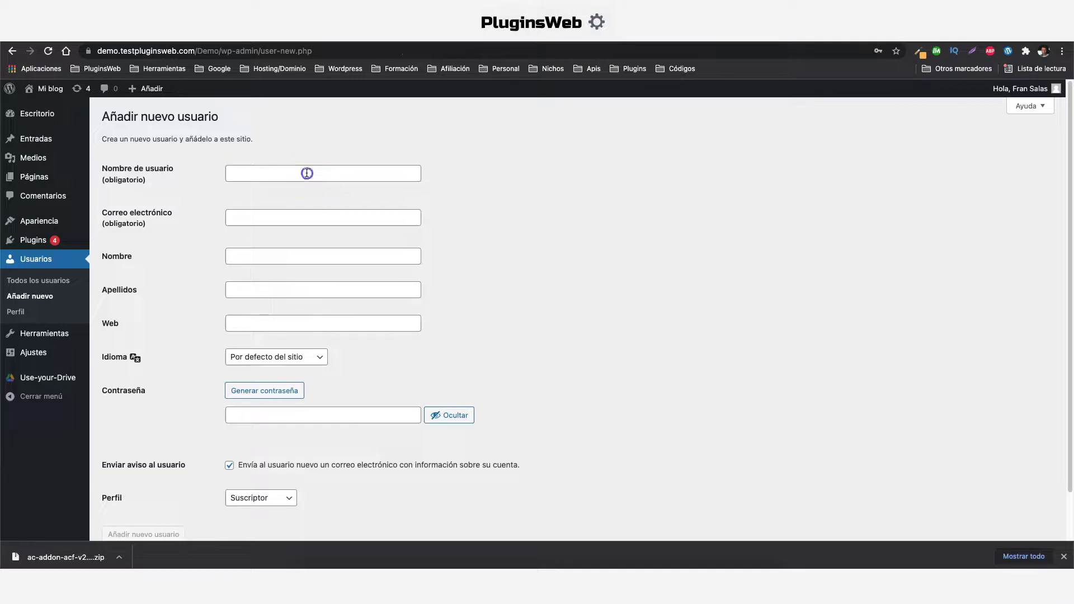
pyautogui.click(306, 173)
pyautogui.write('jorge')
pyautogui.click(317, 215)
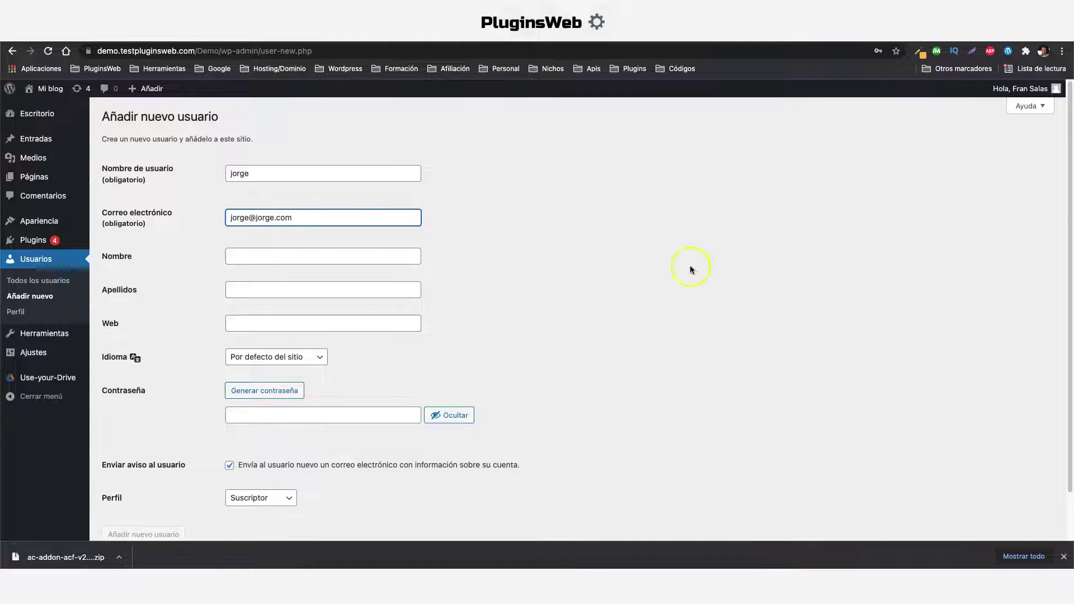
pyautogui.click(279, 392)
pyautogui.scroll(-2, 392, 358)
pyautogui.moveTo(373, 368); pyautogui.dragTo(137, 349)
# Accept the weak password, disable the notification e-mail and create the Suscriptor account
pyautogui.click(229, 413)
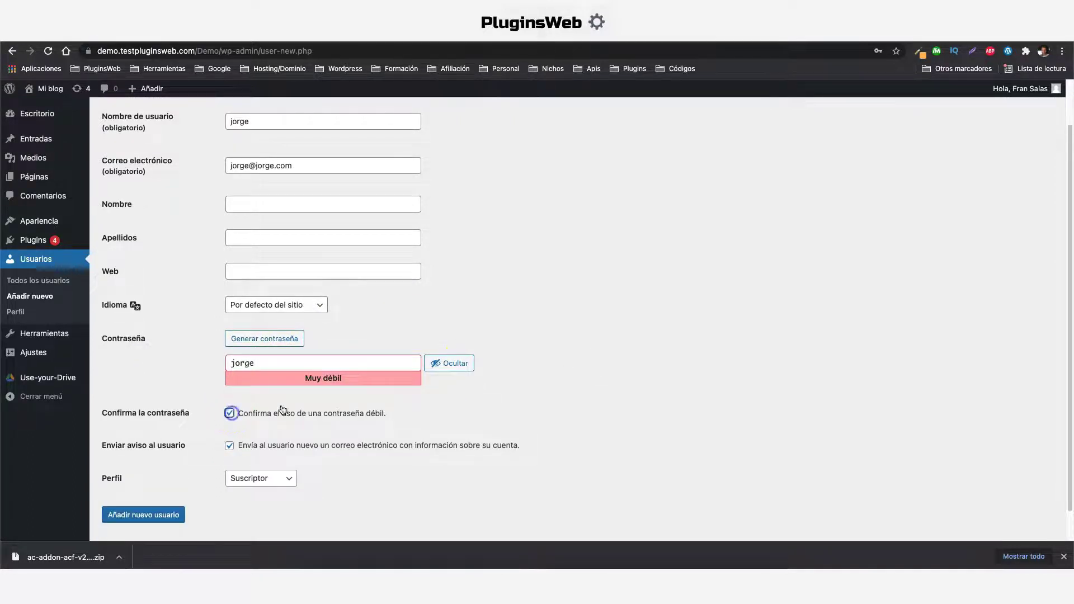
pyautogui.scroll(-1, 514, 357)
pyautogui.click(230, 412)
pyautogui.click(129, 494)
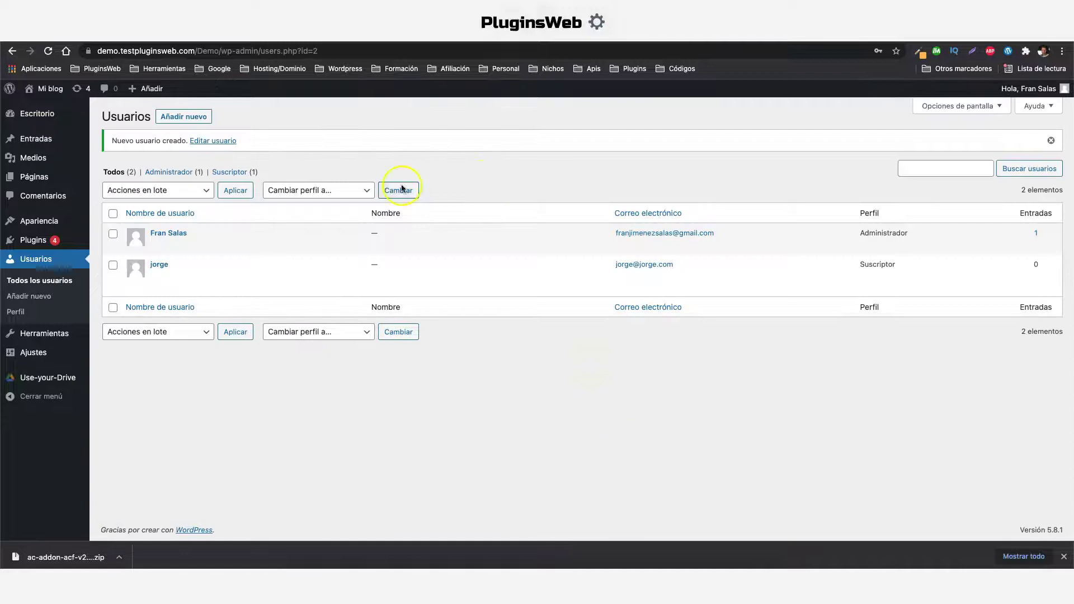
pyautogui.moveTo(31, 379)
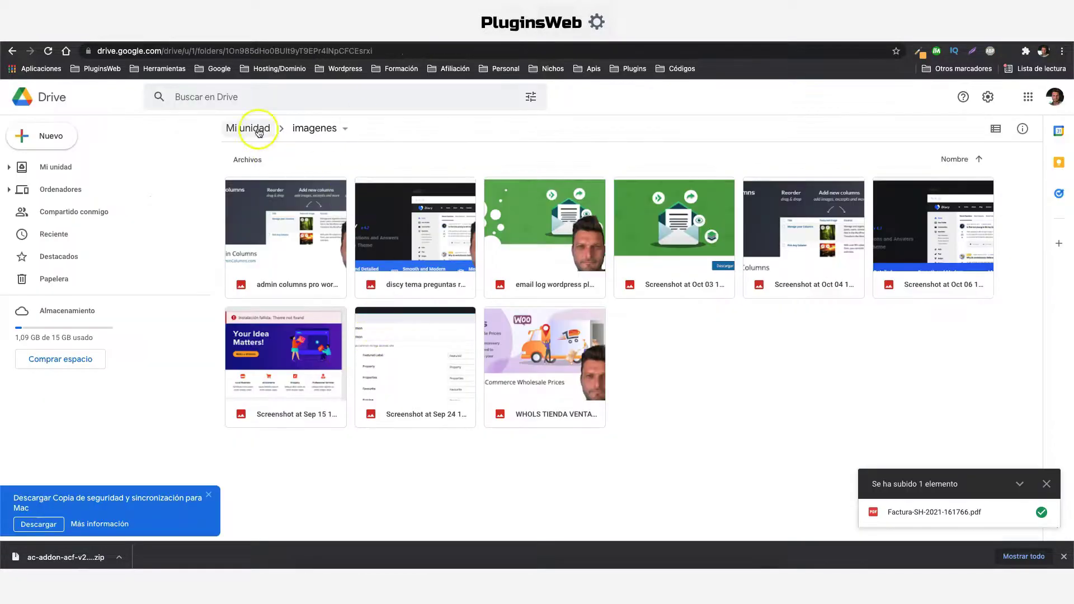
# Open the new user's folder under Mi unidad and drag in the COSMOSWP GUTENBERG tutorial PNG from Descargas
pyautogui.click(257, 130)
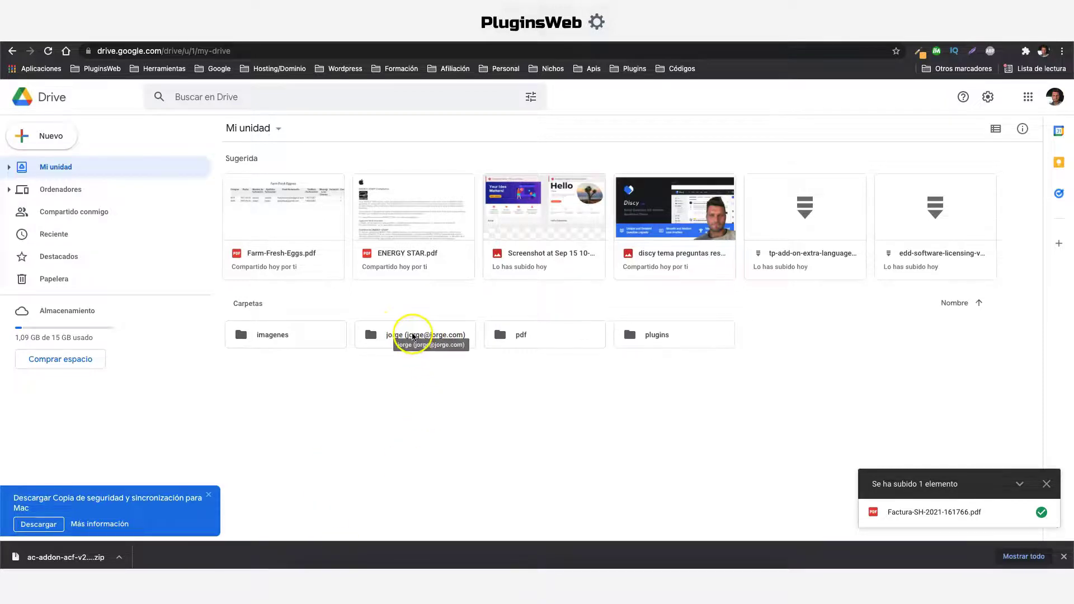
pyautogui.doubleClick(413, 336)
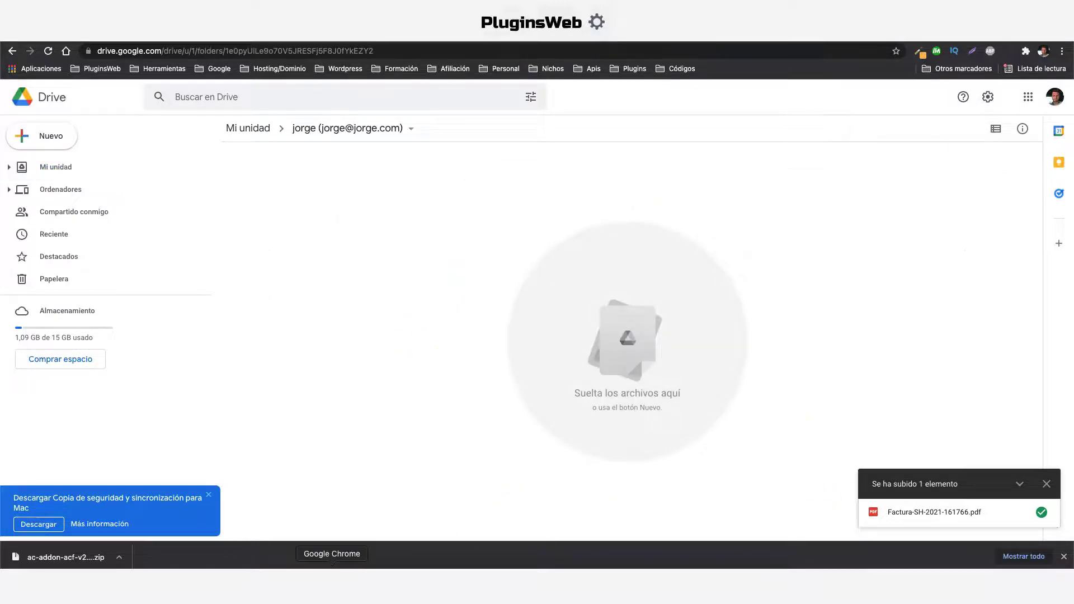
pyautogui.click(306, 582)
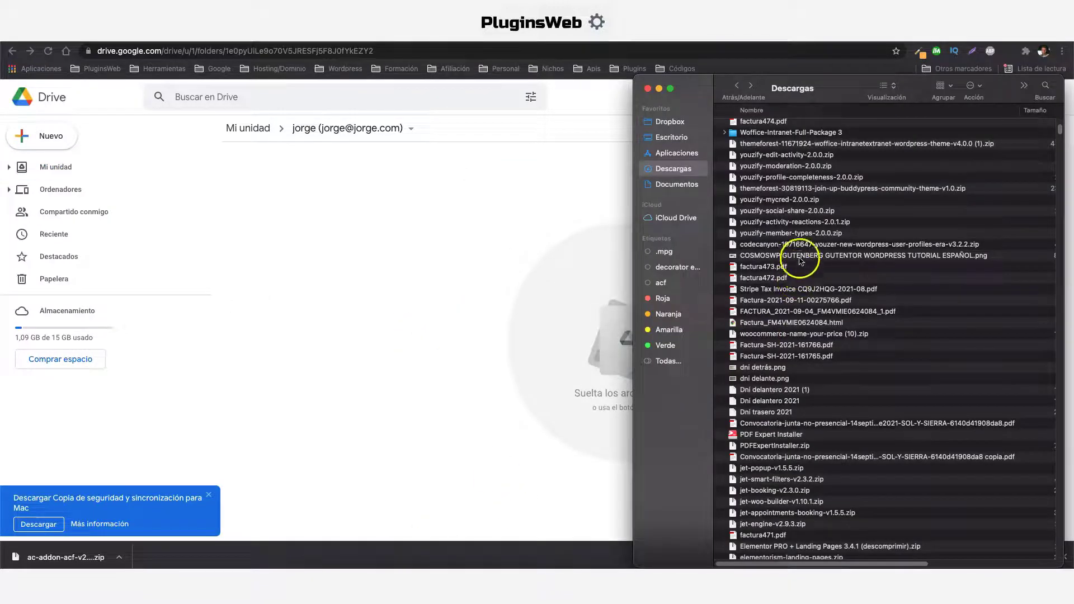
pyautogui.moveTo(801, 256); pyautogui.dragTo(425, 305)
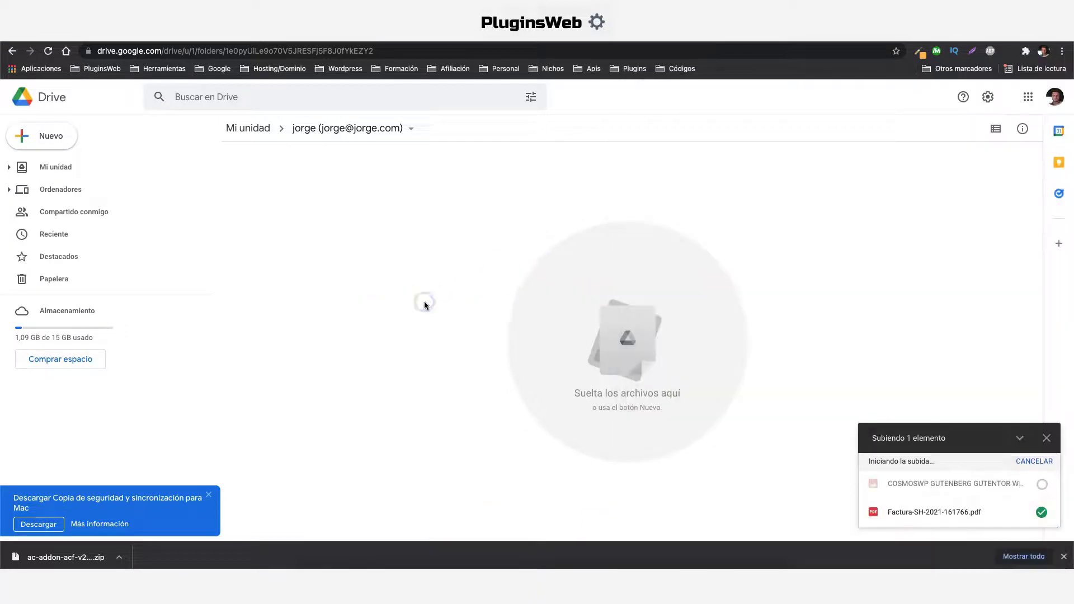
pyautogui.click(291, 257)
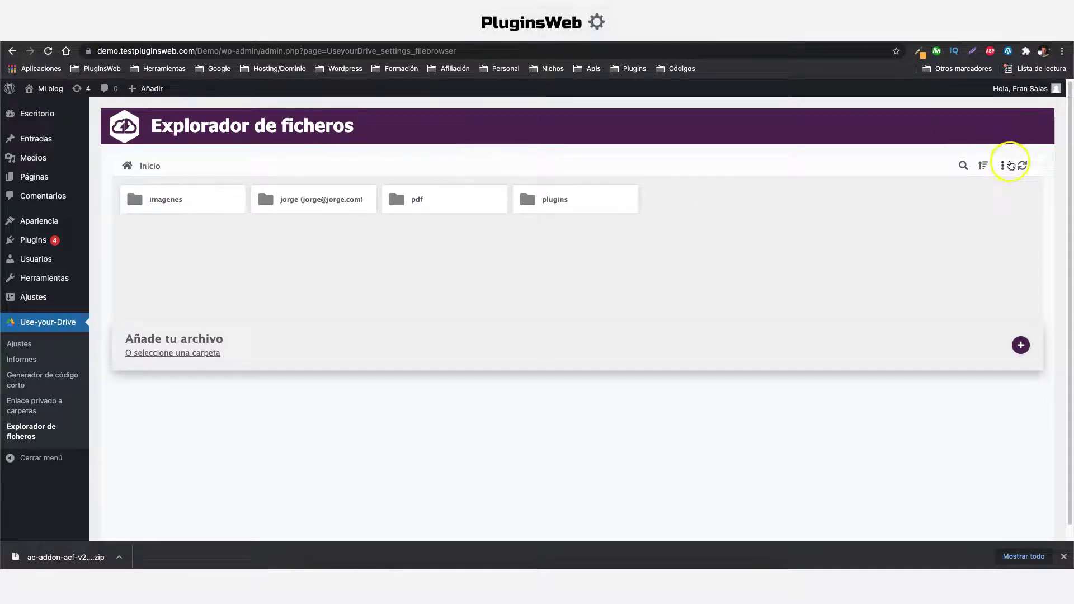
# Refresh Explorador de ficheros and open the first subscriber's folder holding the COSMOSWP image
pyautogui.click(1022, 167)
pyautogui.click(413, 297)
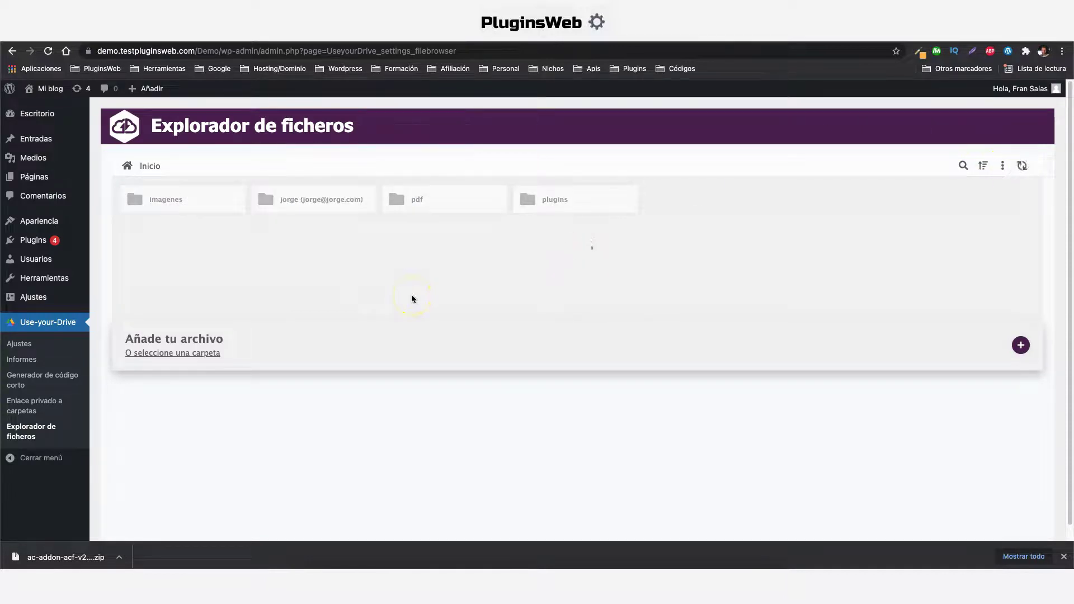
pyautogui.click(320, 201)
pyautogui.click(321, 200)
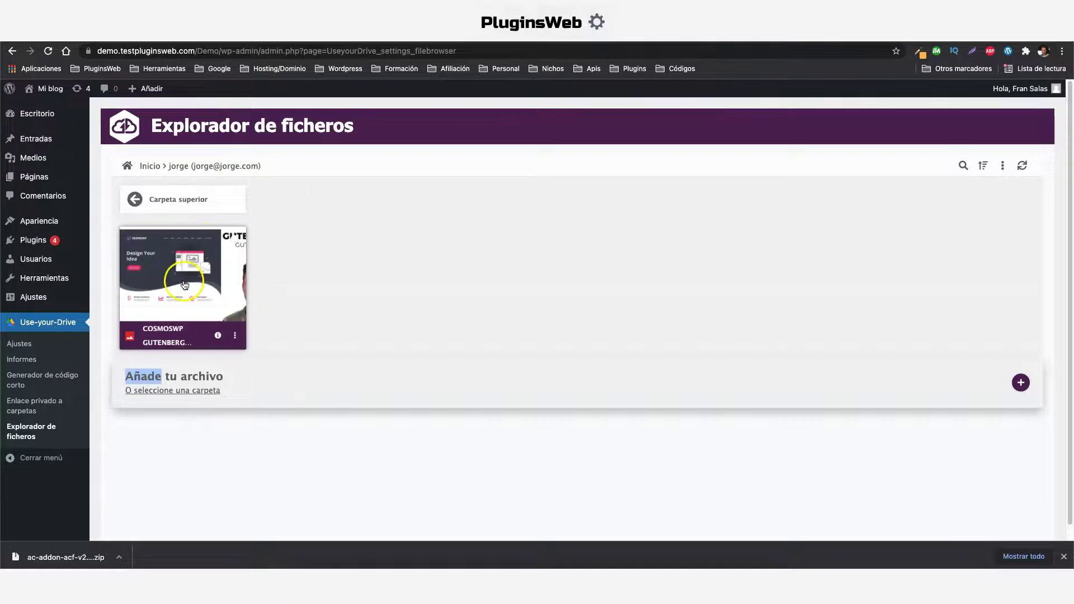
# Start another new user, entering the subscriber's username and e-mail address
pyautogui.moveTo(31, 252)
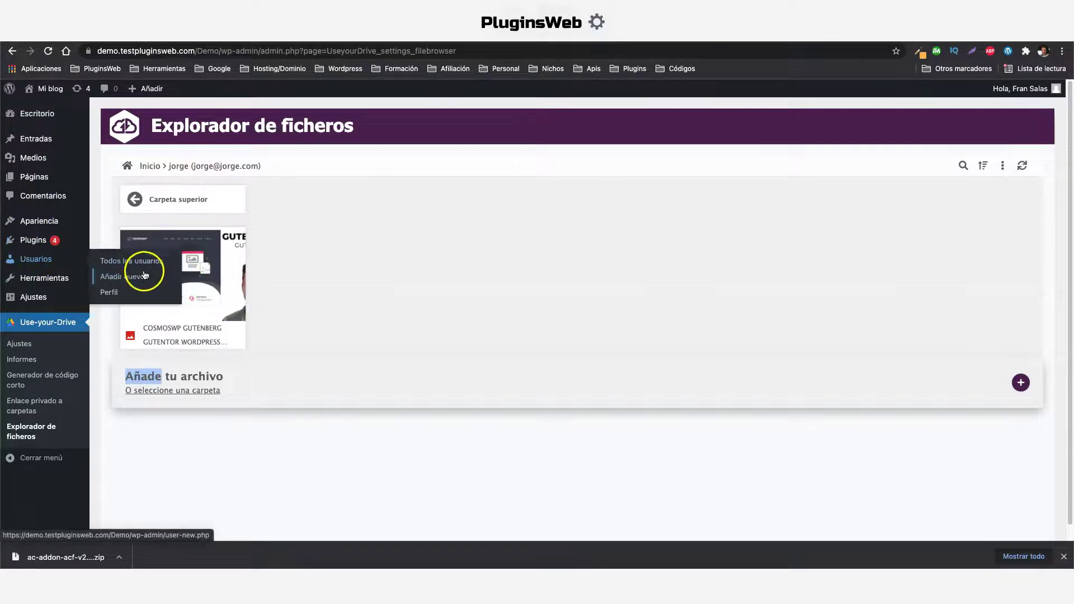
pyautogui.click(138, 273)
pyautogui.click(257, 175)
pyautogui.write('susana')
pyautogui.click(275, 215)
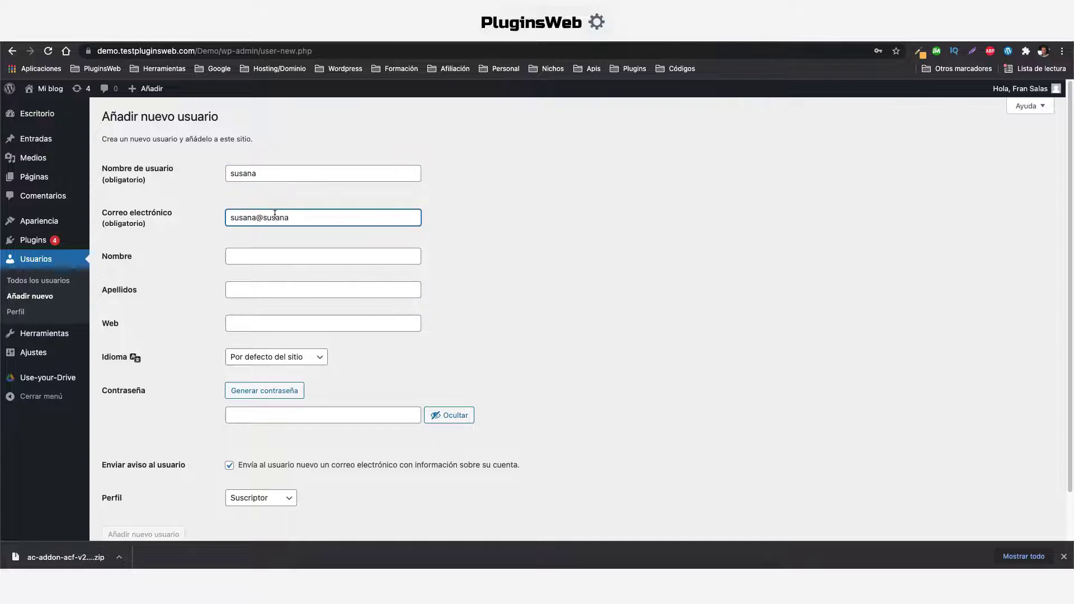
# Replace the generated password with a weak one, confirm it, skip the notification e-mail and create the user
pyautogui.scroll(-1, 280, 381)
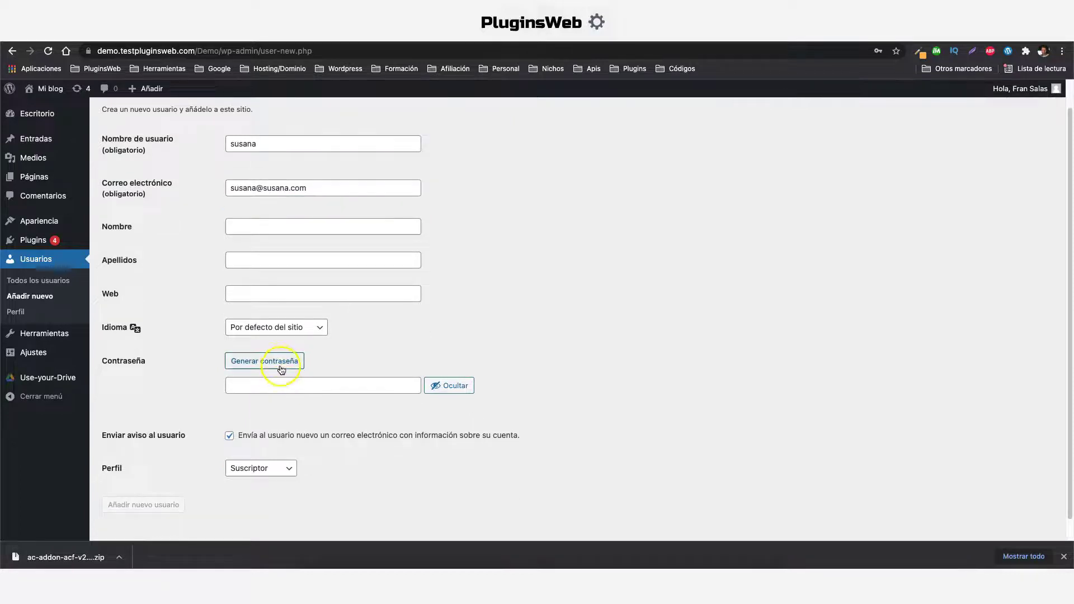
pyautogui.click(280, 361)
pyautogui.click(283, 384)
pyautogui.tripleClick(283, 384)
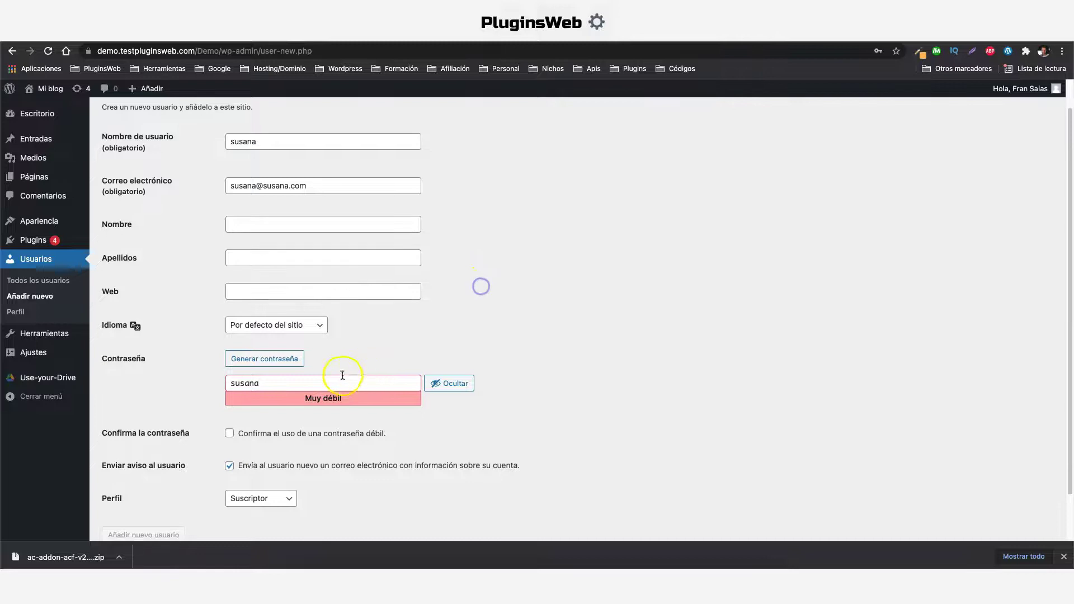
pyautogui.scroll(-2, 480, 285)
pyautogui.click(229, 380)
pyautogui.click(230, 413)
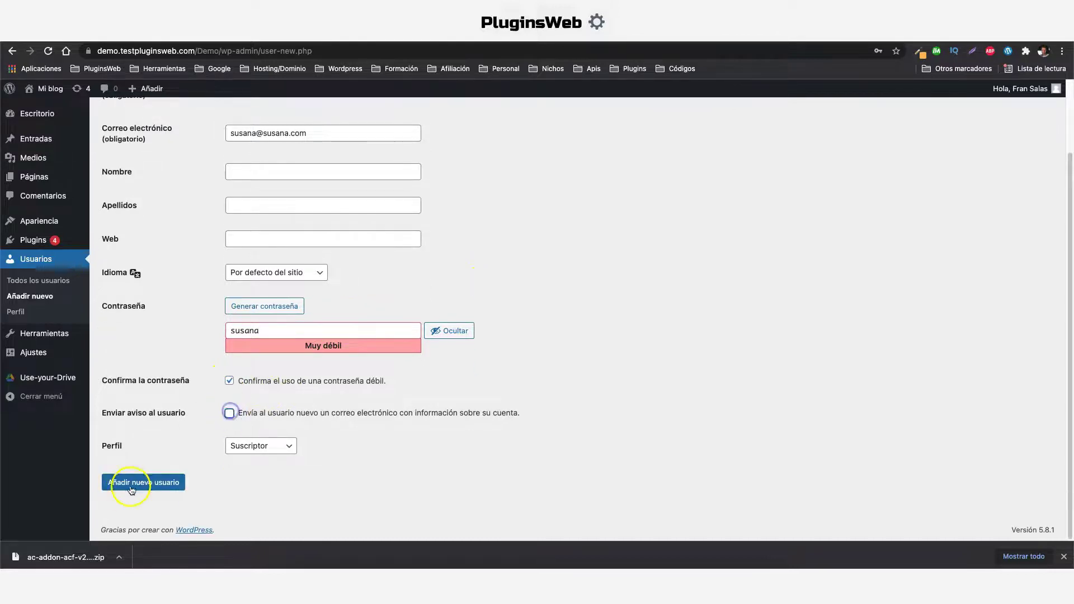
pyautogui.click(112, 484)
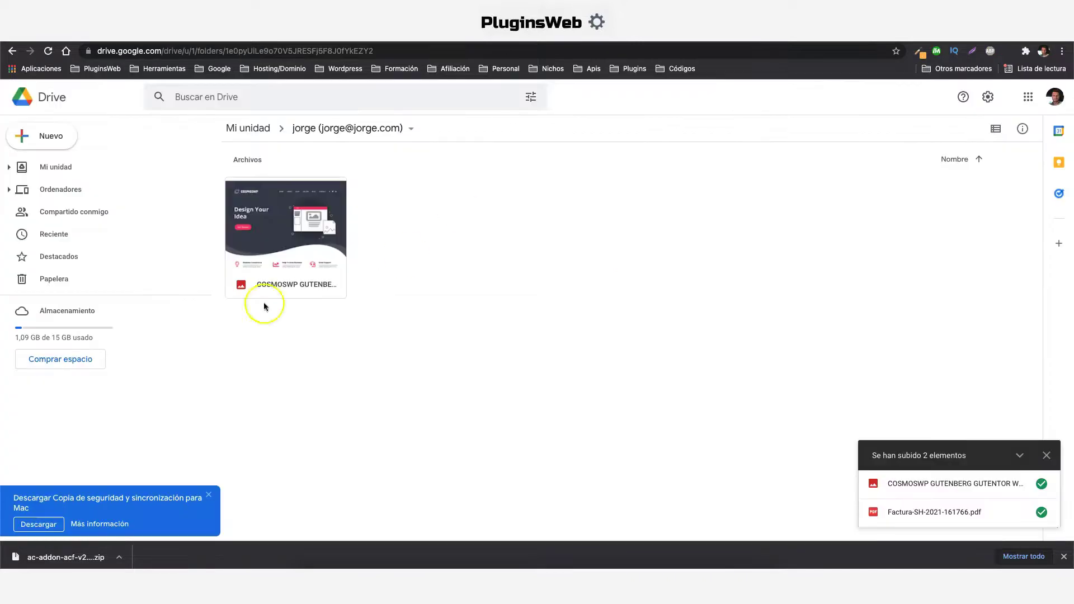
# Open the second subscriber's folder in Mi unidad and drag Factura-SH-2021-161766.pdf into it from Descargas
pyautogui.click(249, 128)
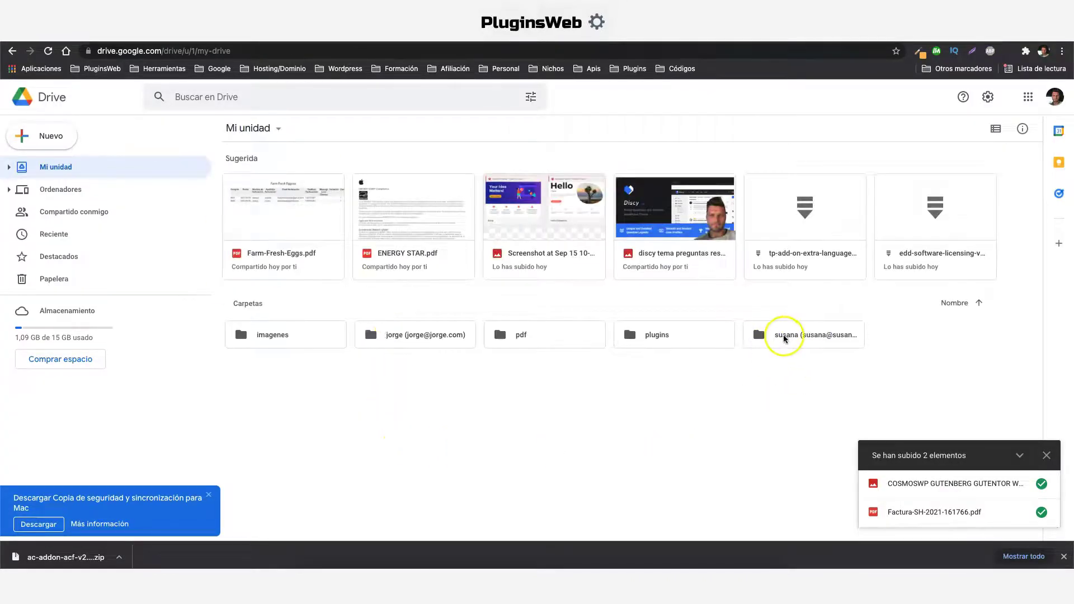
pyautogui.doubleClick(799, 339)
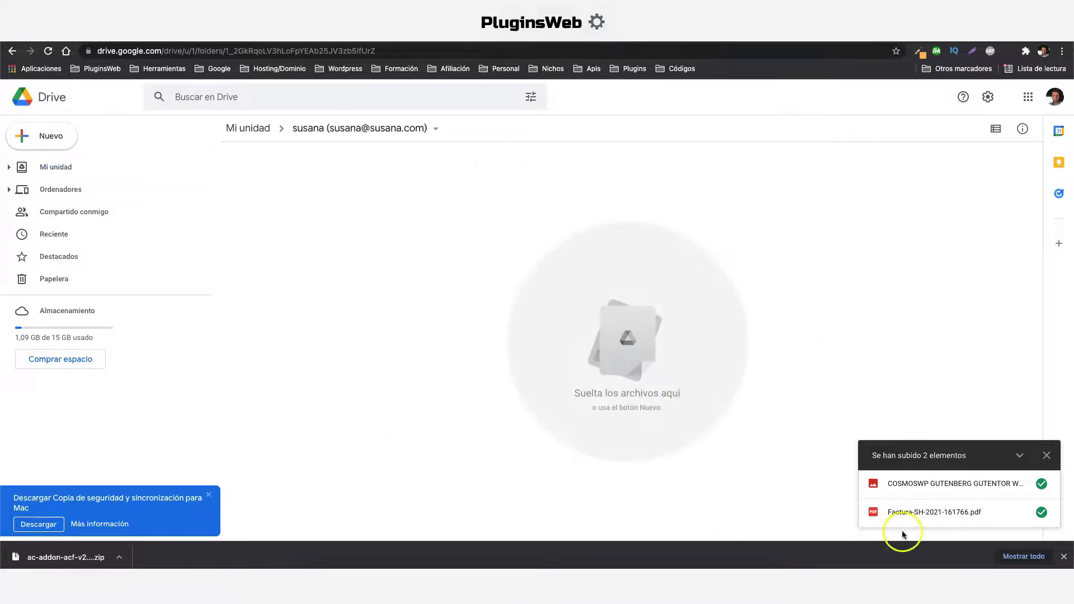
pyautogui.click(306, 582)
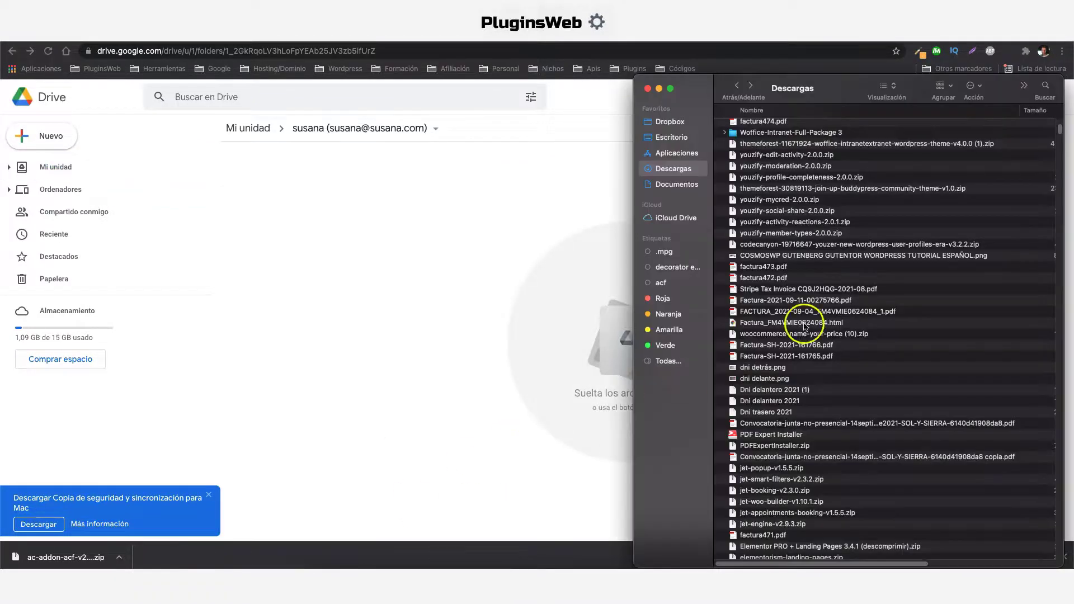
pyautogui.moveTo(772, 350); pyautogui.dragTo(344, 323)
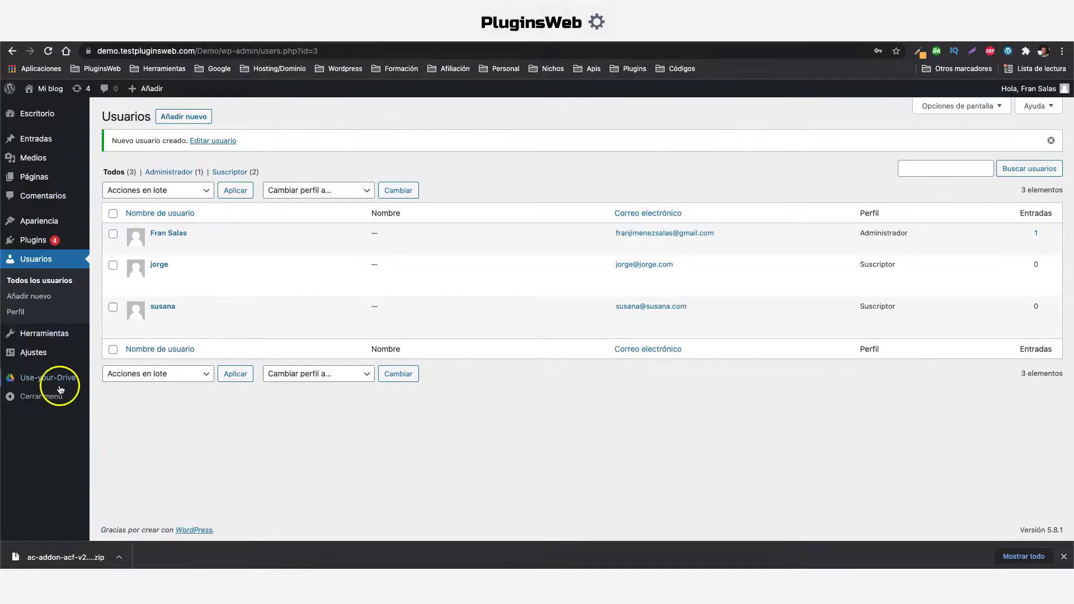
# Open the second subscriber's folder in Explorador de ficheros to show Factura-SH-2021-161766.pdf
pyautogui.moveTo(56, 385)
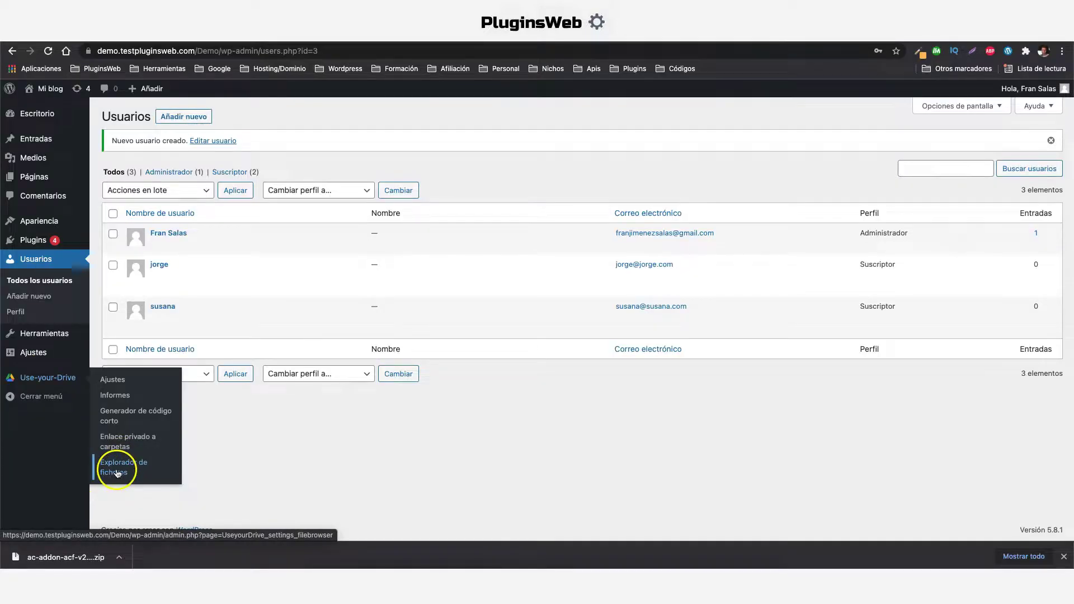
pyautogui.click(117, 471)
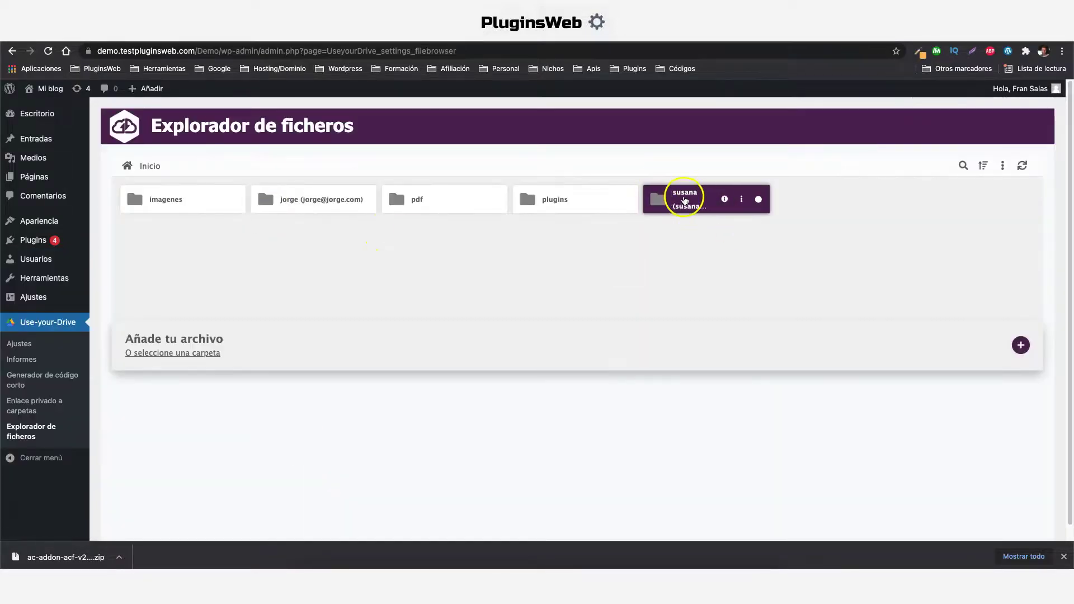
pyautogui.doubleClick(653, 192)
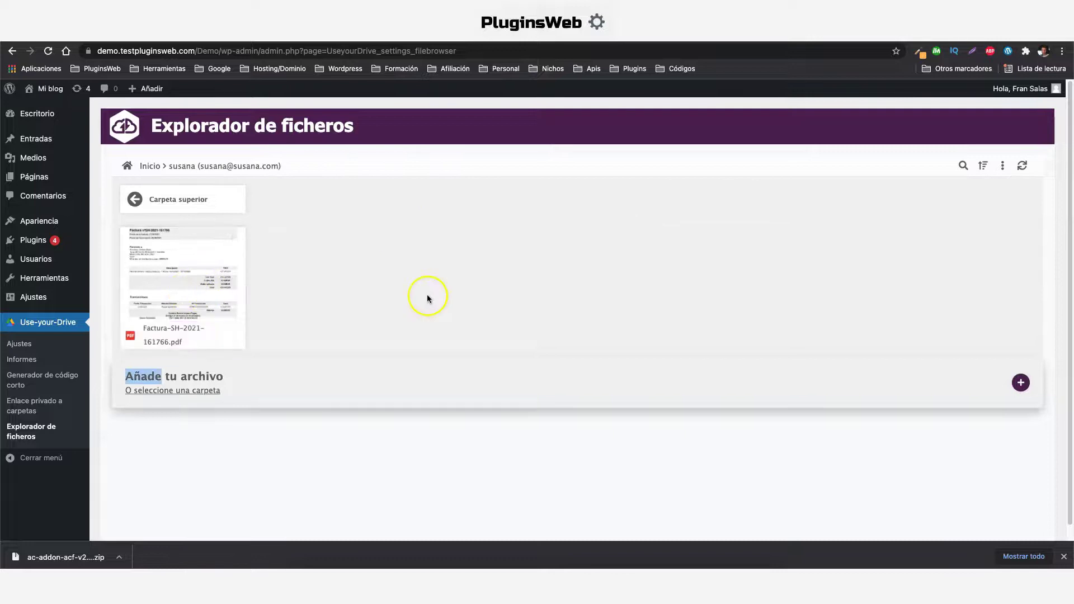
# Bring up the link options for Visitar sitio in the Mi blog menu
pyautogui.moveTo(45, 90)
pyautogui.click(49, 110)
pyautogui.rightClick(49, 111)
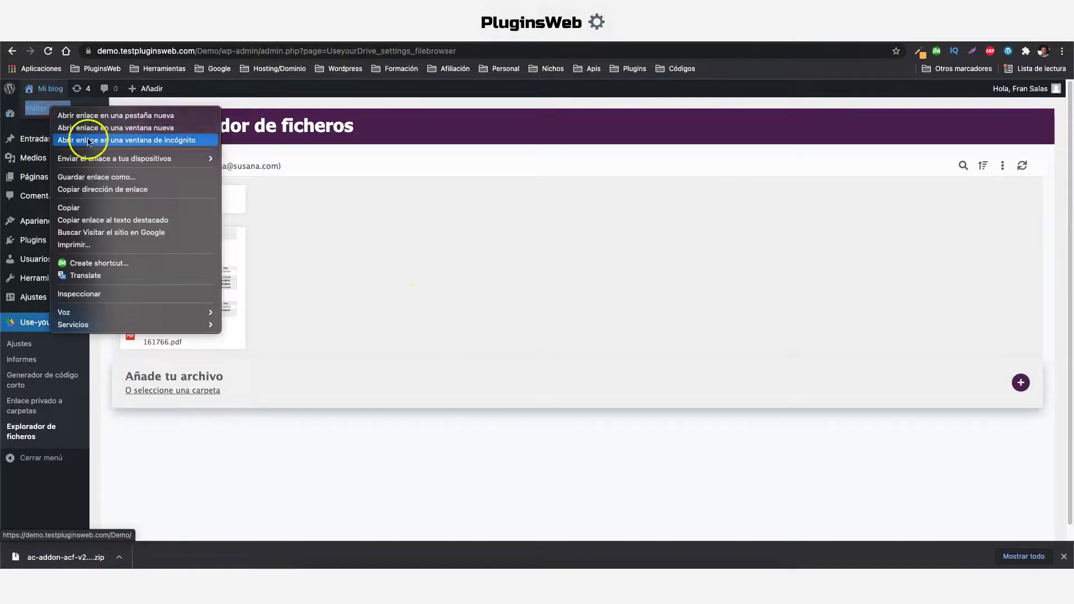
# Open the site in an incognito window and load its wp-login.php login page
pyautogui.click(89, 139)
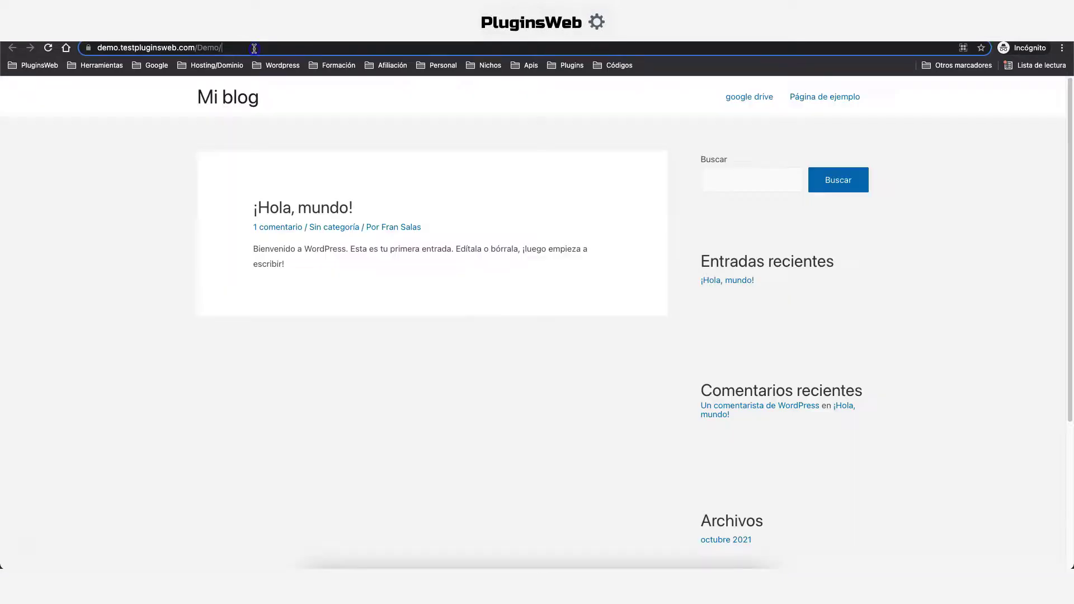
pyautogui.click(254, 48)
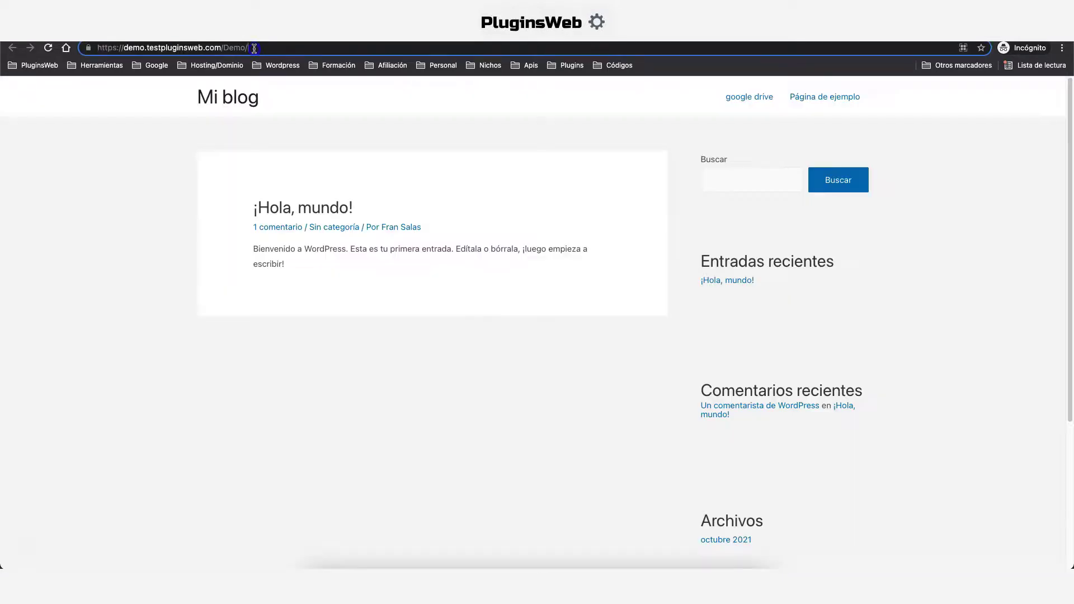
pyautogui.write('wp')
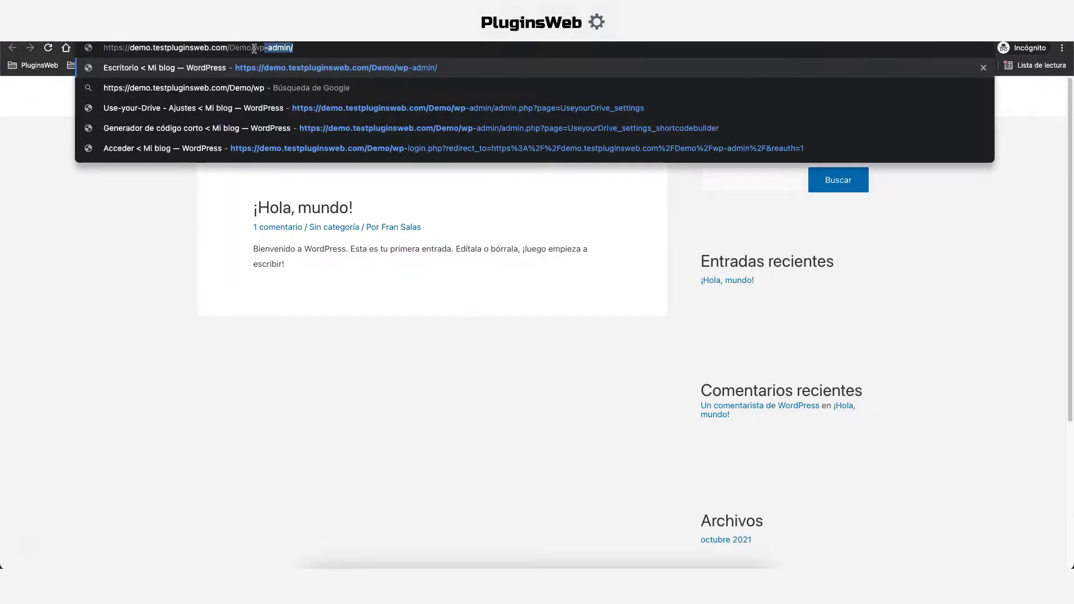
pyautogui.write('-login.php')
pyautogui.press('Return')
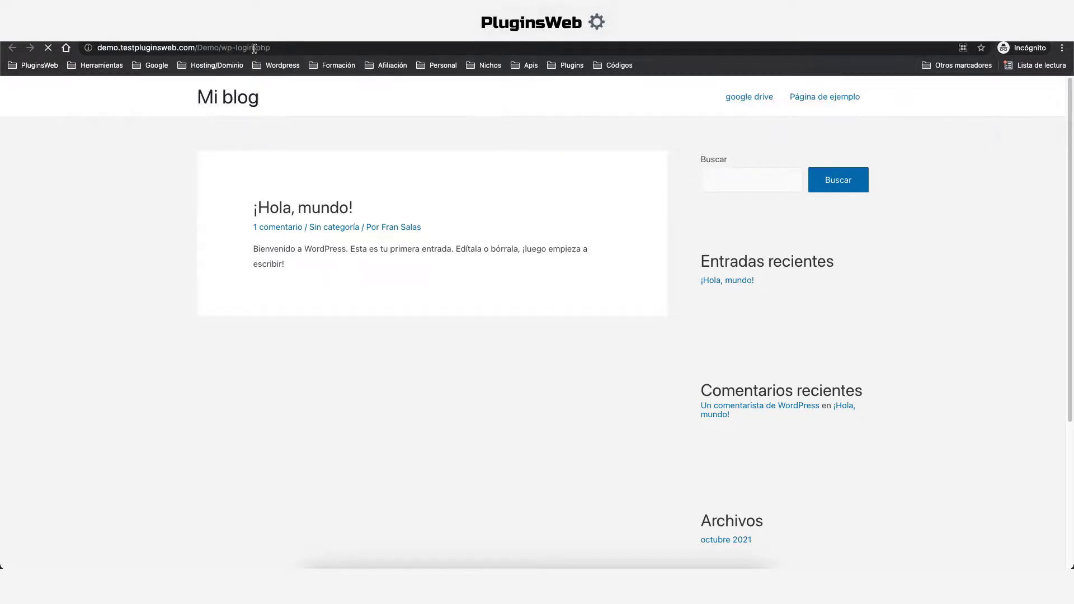
# Log in with the first subscriber's username and password
pyautogui.click(489, 267)
pyautogui.press('Tab')
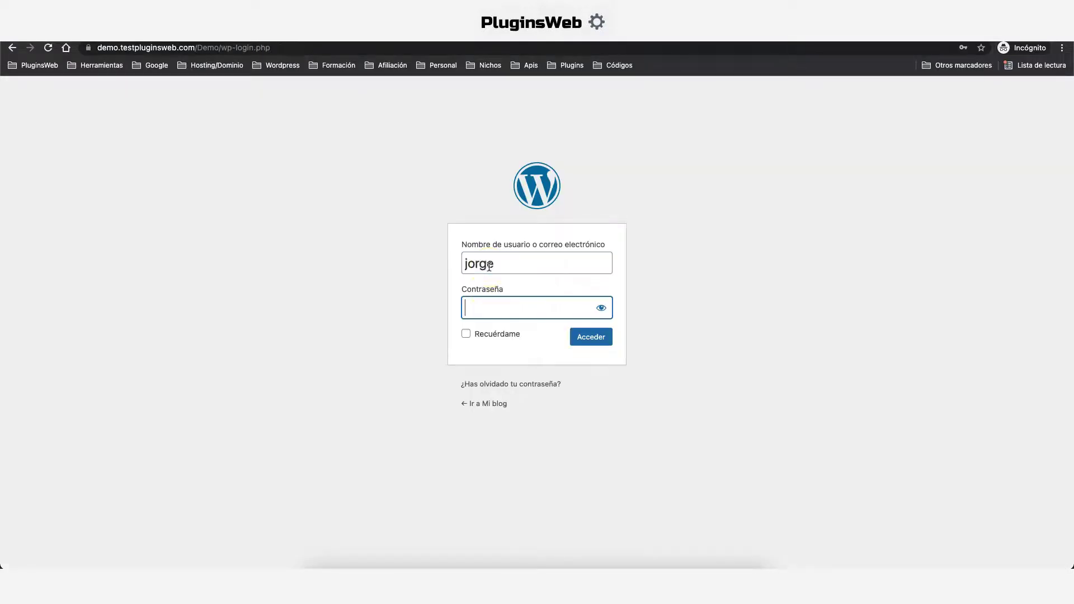
pyautogui.click(596, 338)
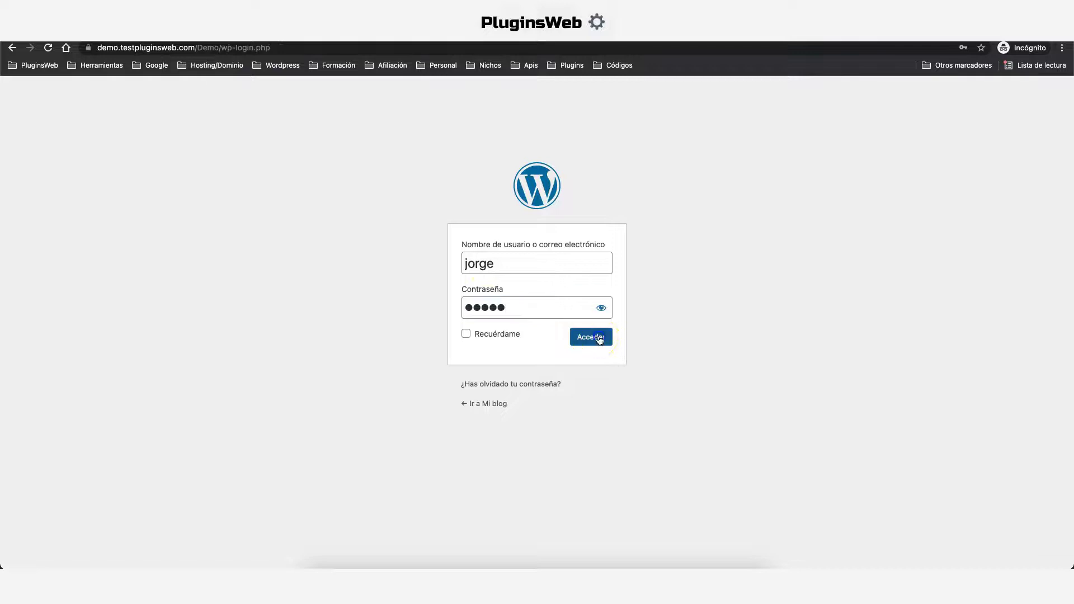
# Check the google drive page shows only the COSMOSWP GUTENBERG tutorial image, then log out
pyautogui.click(751, 119)
pyautogui.moveTo(371, 347)
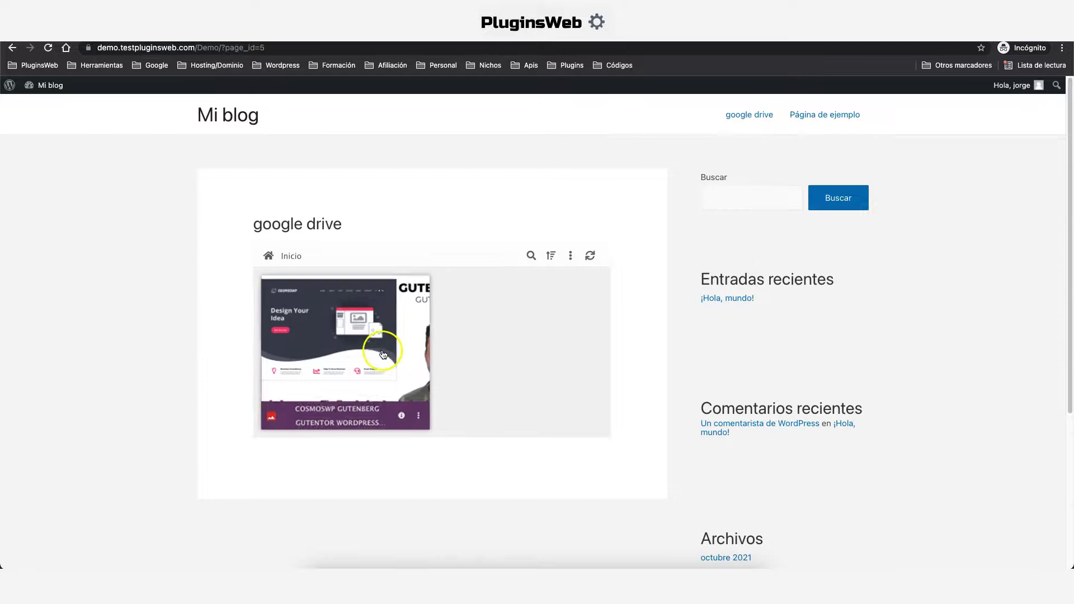
pyautogui.scroll(-2, 369, 314)
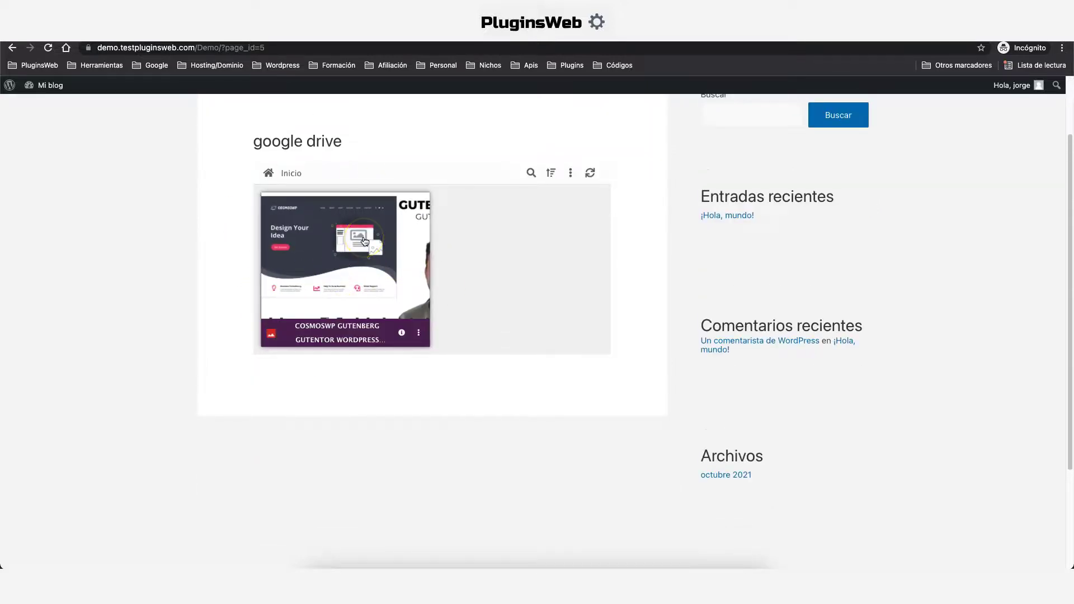
pyautogui.scroll(2, 1035, 125)
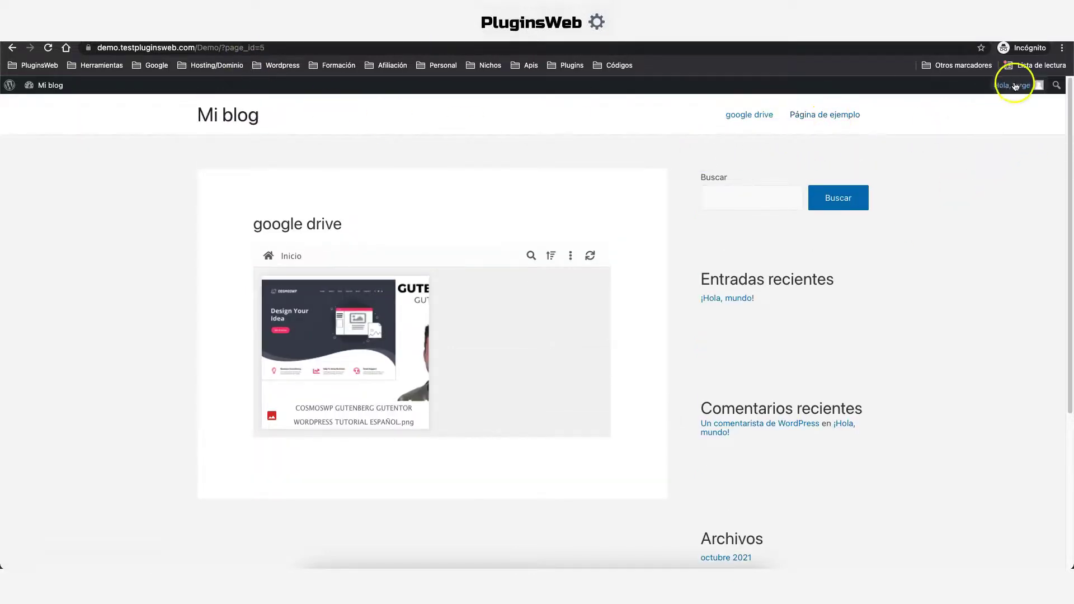
pyautogui.moveTo(1013, 85)
pyautogui.click(973, 141)
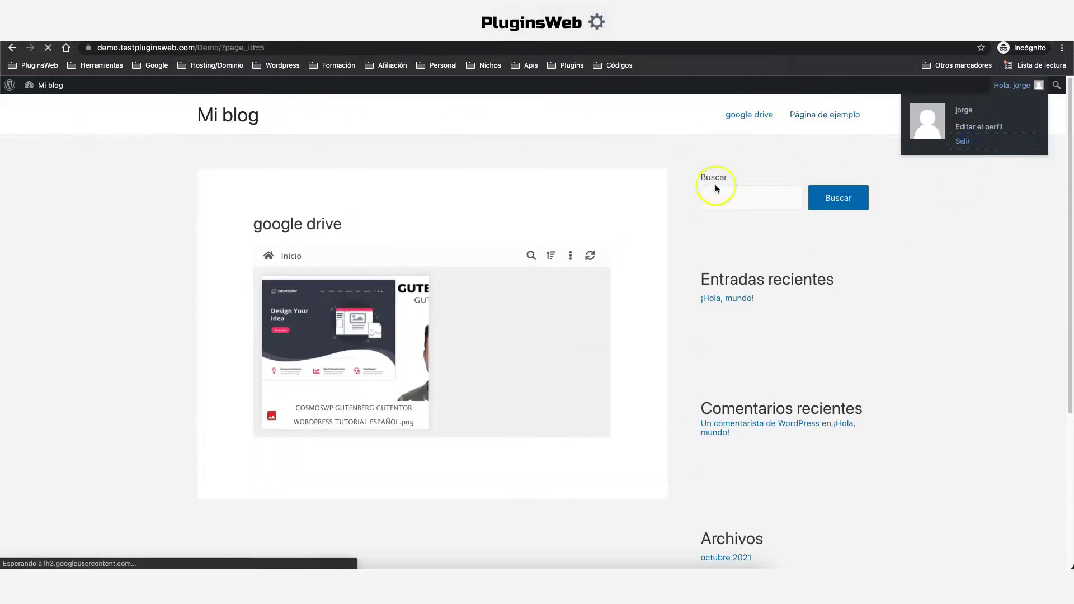
# Sign in with the second subscriber's username and password and view their Factura-SH-2021-161766.pdf on google drive
pyautogui.press('Tab')
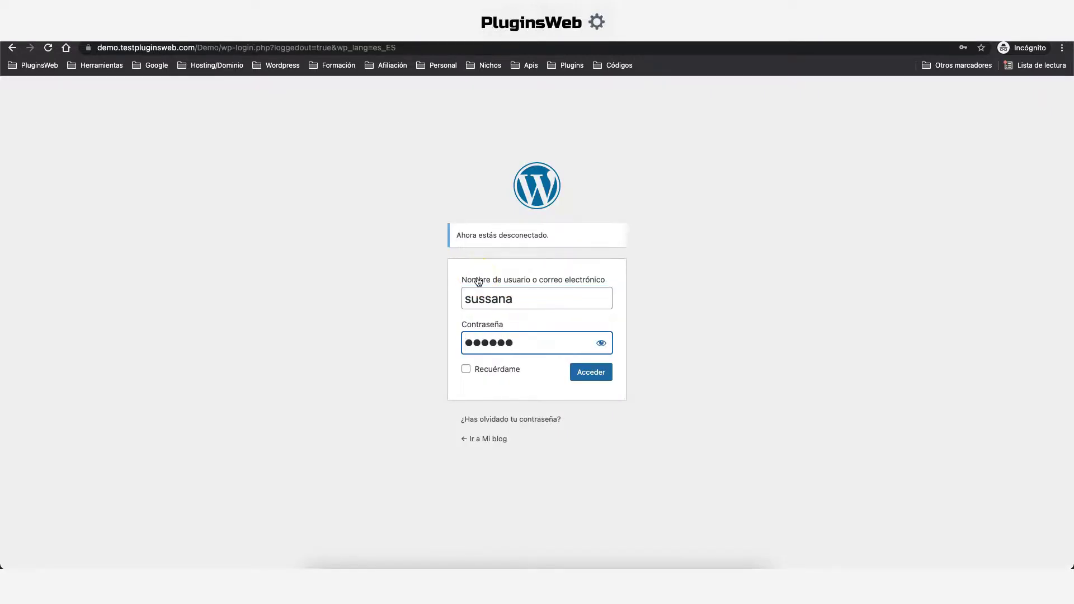
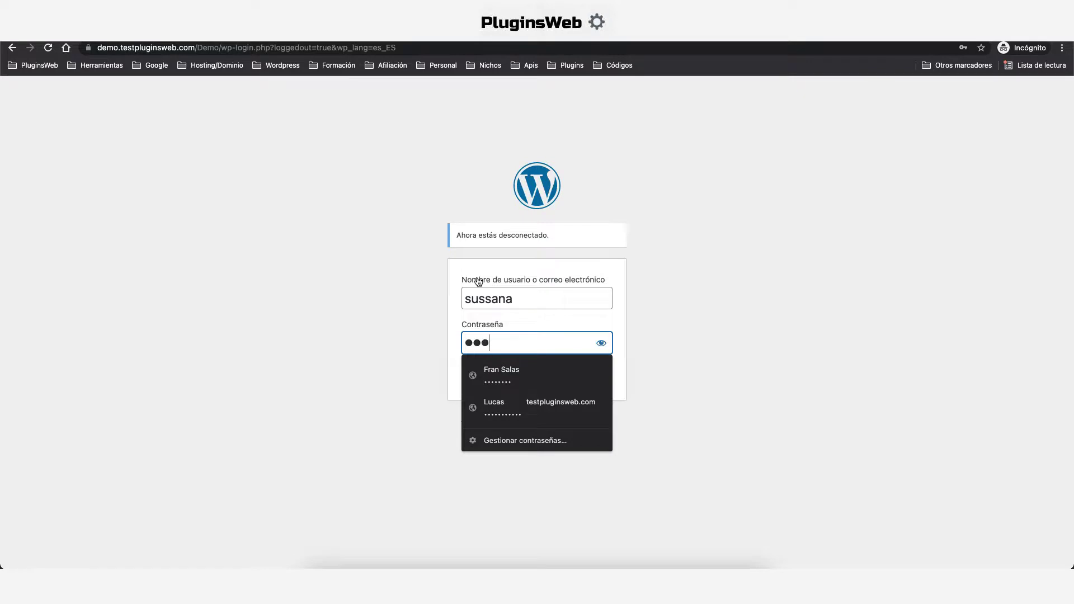
pyautogui.click(591, 372)
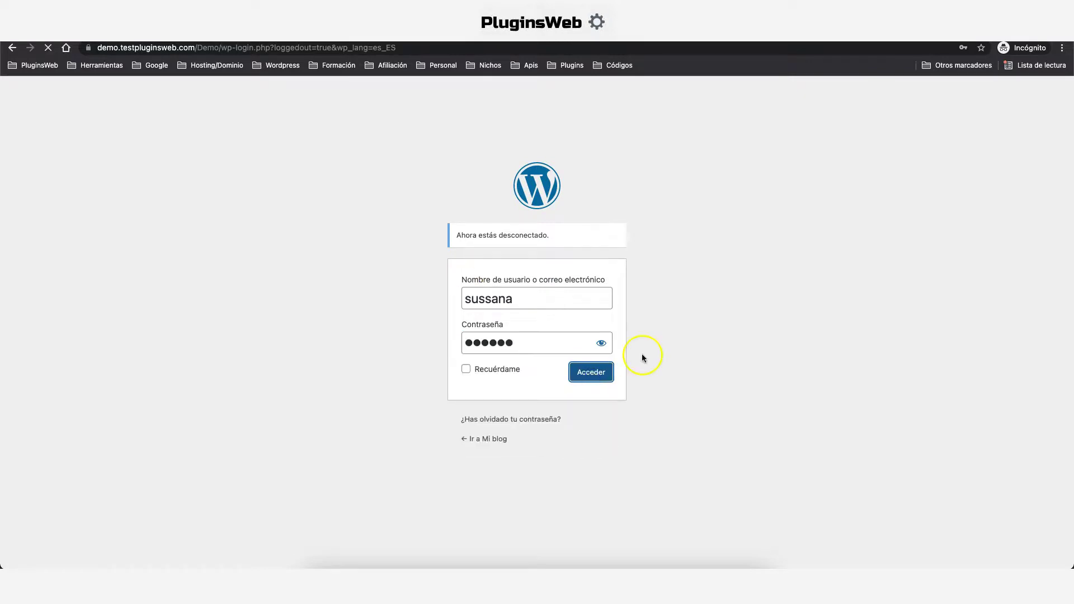
pyautogui.click(746, 120)
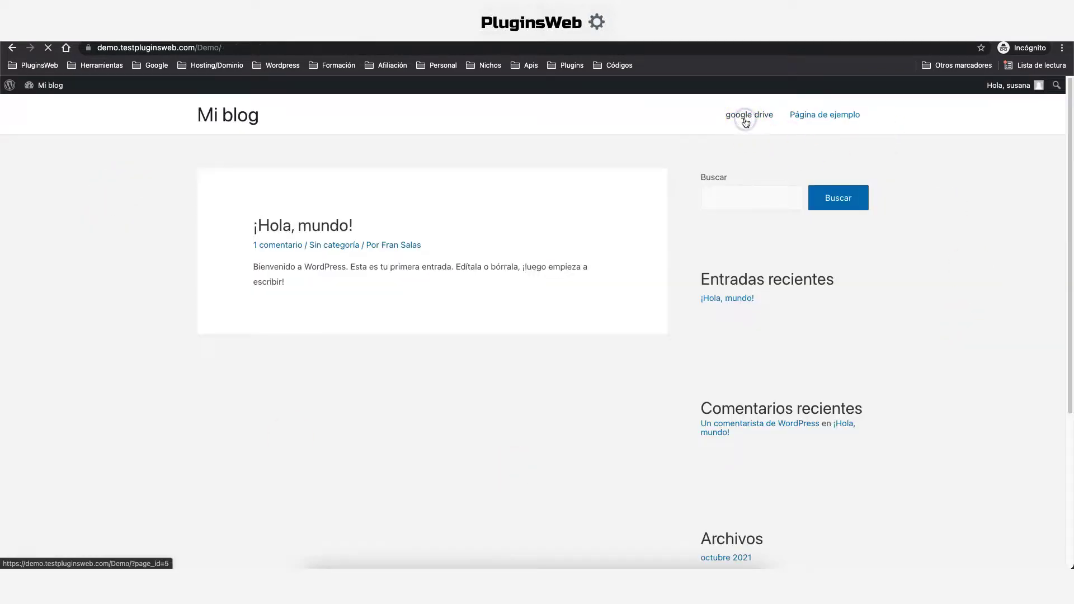